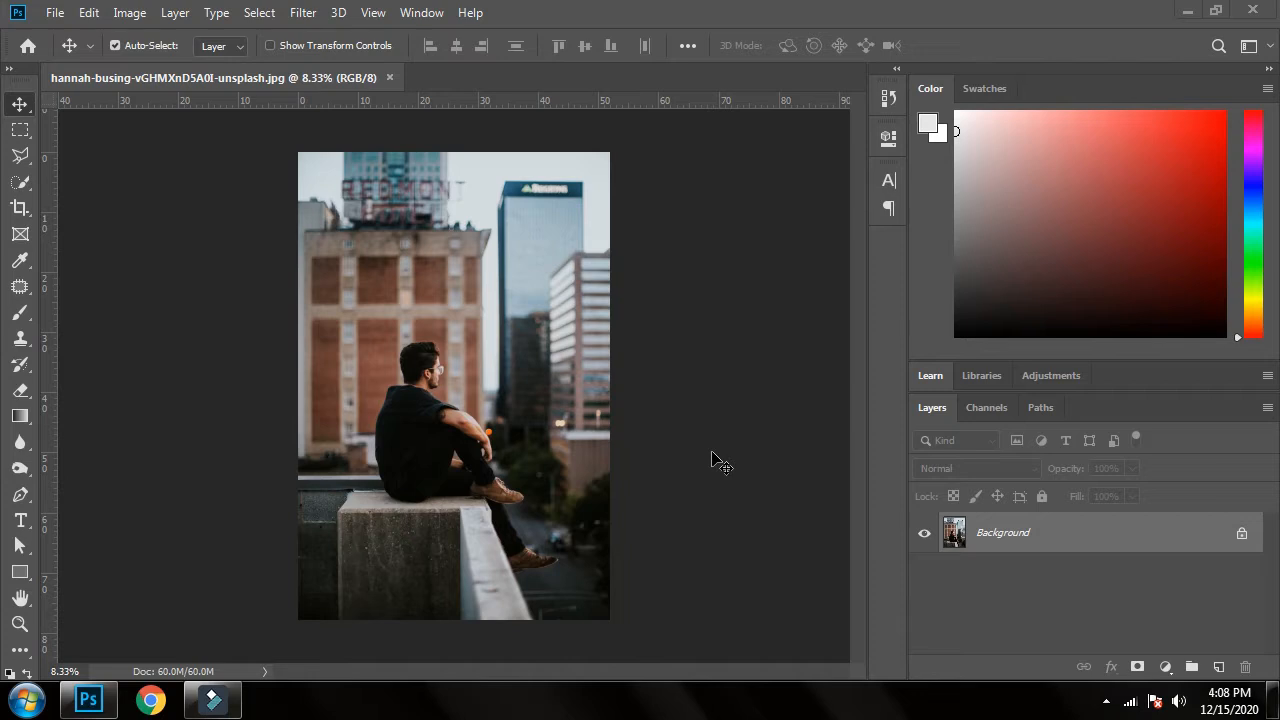
- Make a rough Quick Selection of the seated man's body and legs together with the concrete ledge
left_click(599, 466)
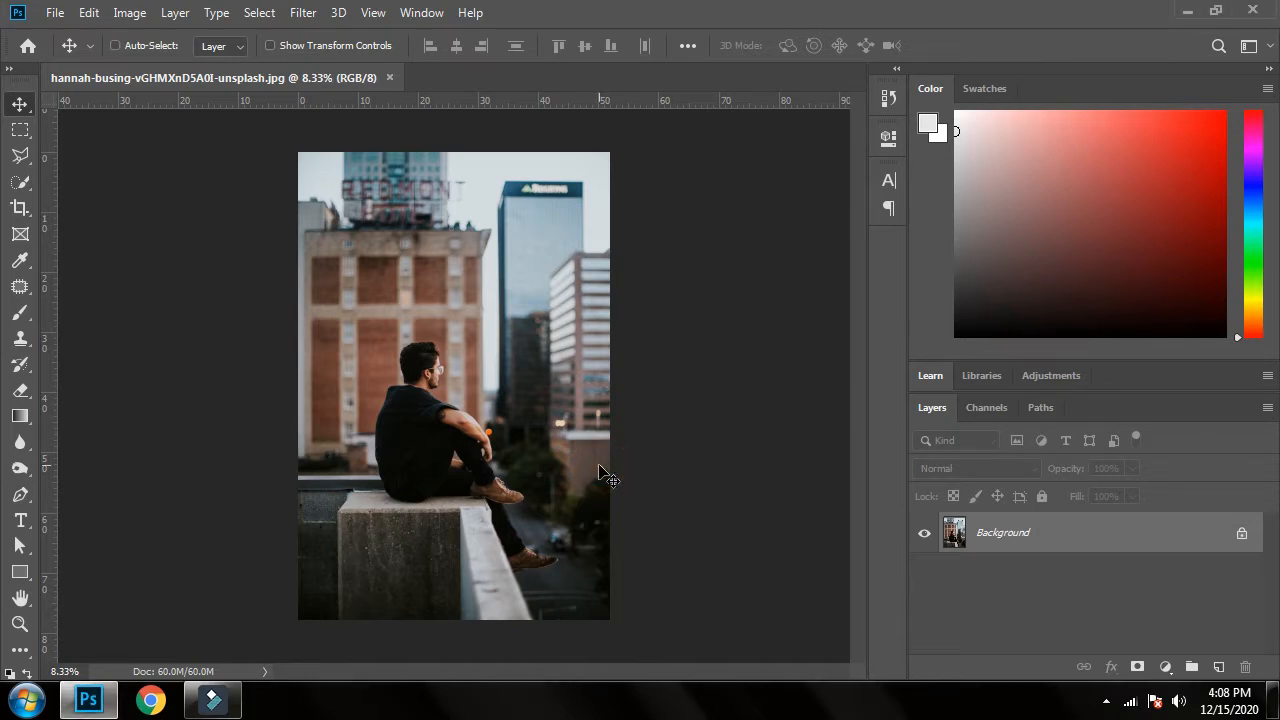
key("ctrl+plus")
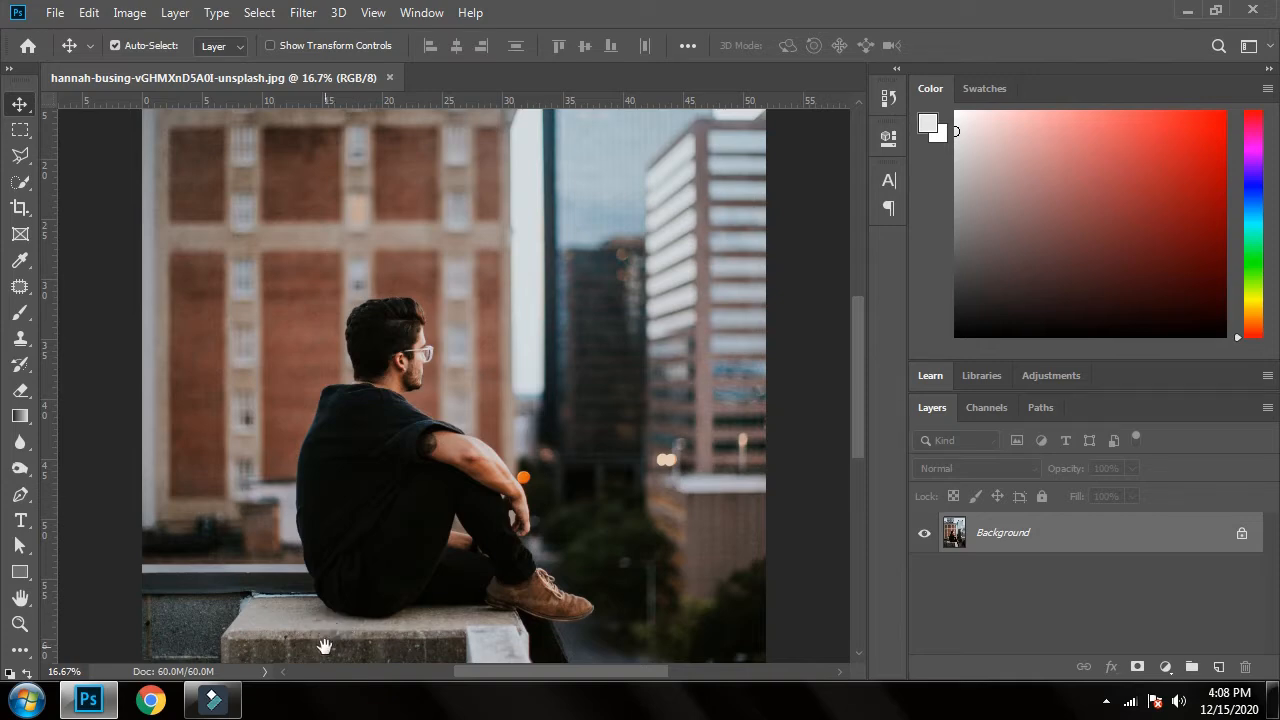
left_click_drag(330, 628, 329, 414)
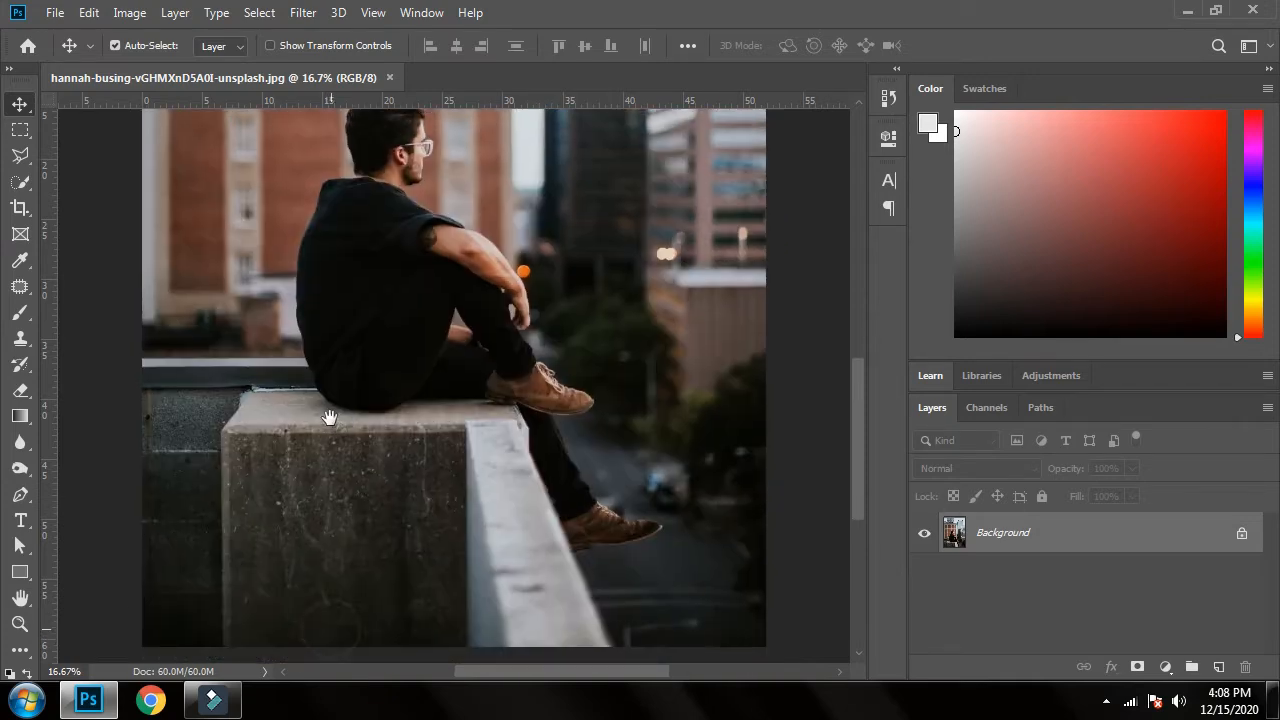
key("w")
mouse_move(391, 357)
left_mouse_down()
mouse_move(152, 356)
mouse_move(520, 540)
mouse_move(545, 472)
mouse_move(640, 521)
left_mouse_up()
key("alt")
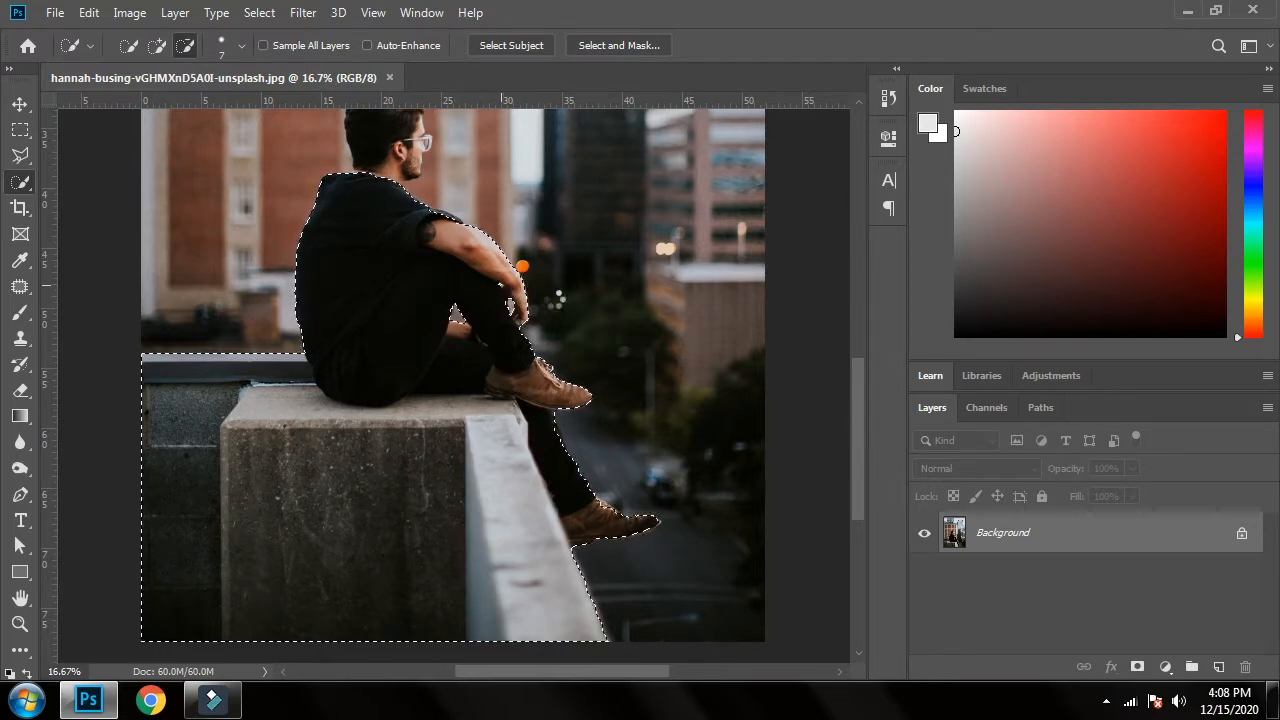
- Refine the selection around the man's arms and shoulders, and add his neck, hair and face
key("ctrl+plus")
key("ctrl+plus")
key("ctrl+plus")
left_click_drag(606, 189, 648, 427)
left_click(637, 331, "alt")
left_click_drag(434, 119, 617, 349)
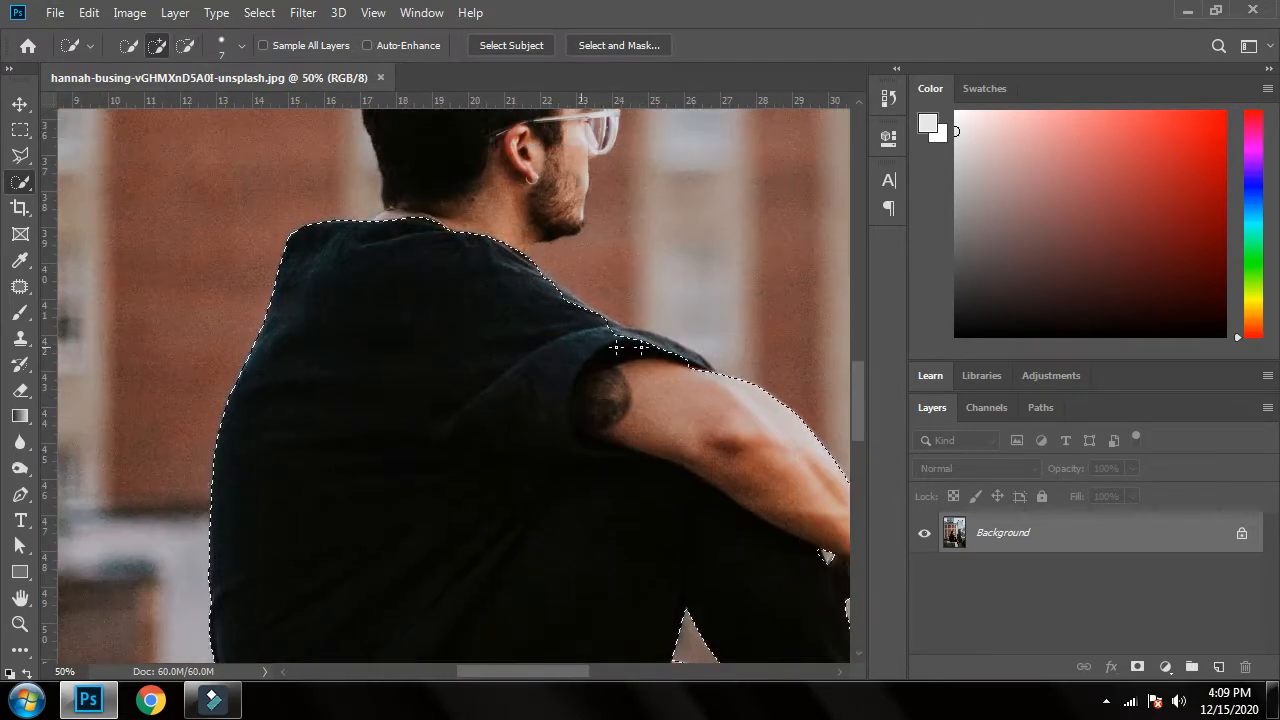
left_click(476, 228)
left_click_drag(476, 228, 402, 492)
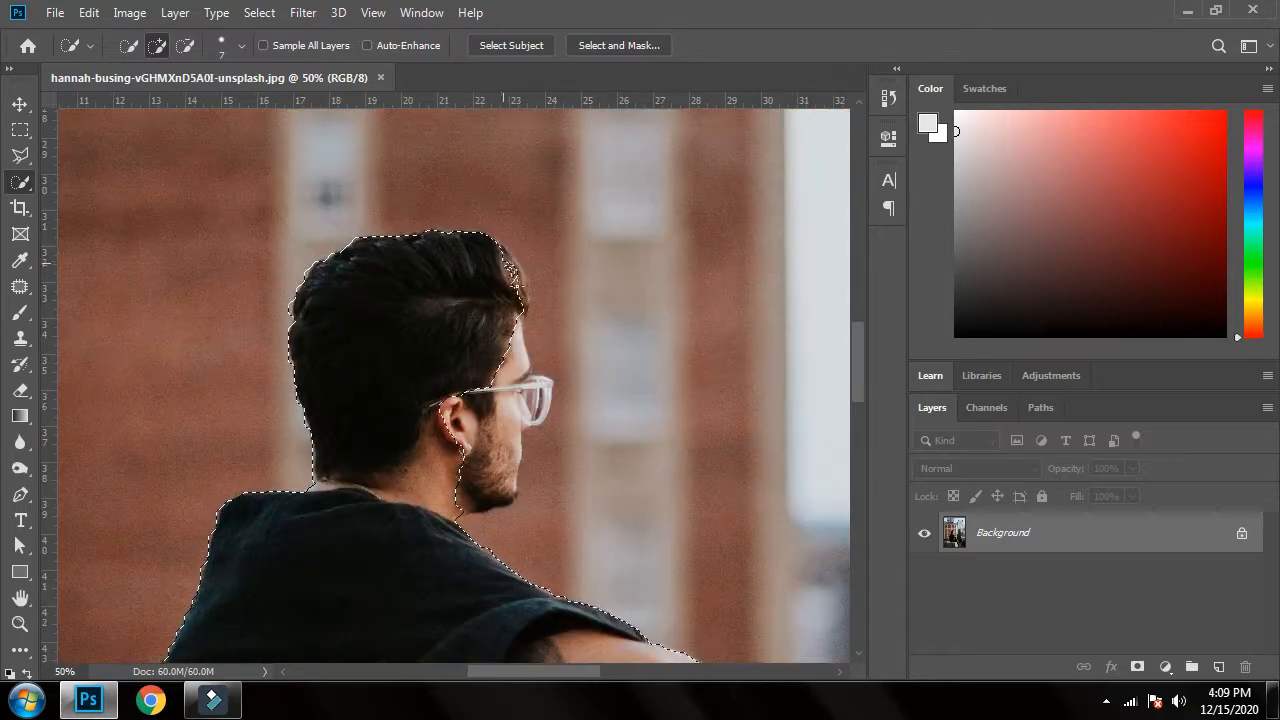
mouse_move(503, 266)
left_mouse_down()
mouse_move(517, 380)
mouse_move(452, 498)
mouse_move(574, 392)
mouse_move(646, 363)
left_mouse_up()
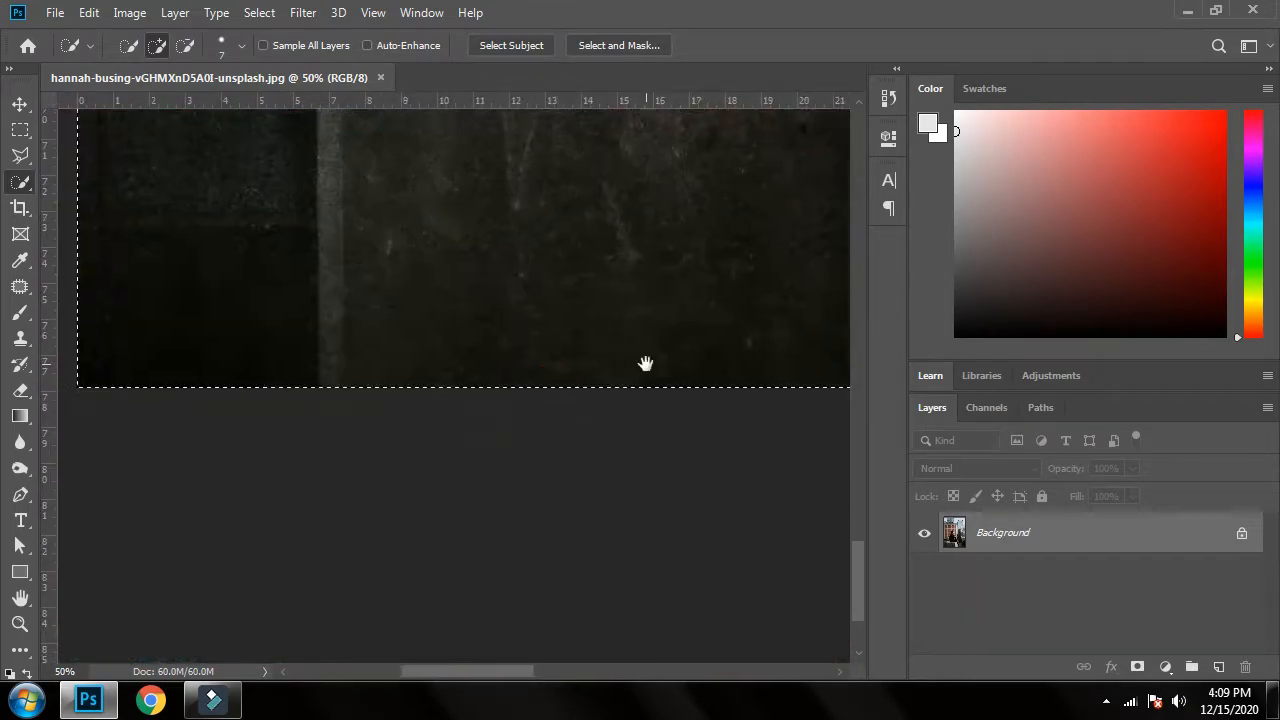
- Clean up the selection edge around the man's lower leg, shoe and the adjoining ledge
mouse_move(574, 471)
left_mouse_down()
mouse_move(511, 463)
mouse_move(374, 492)
left_mouse_up()
left_click(369, 309, "alt")
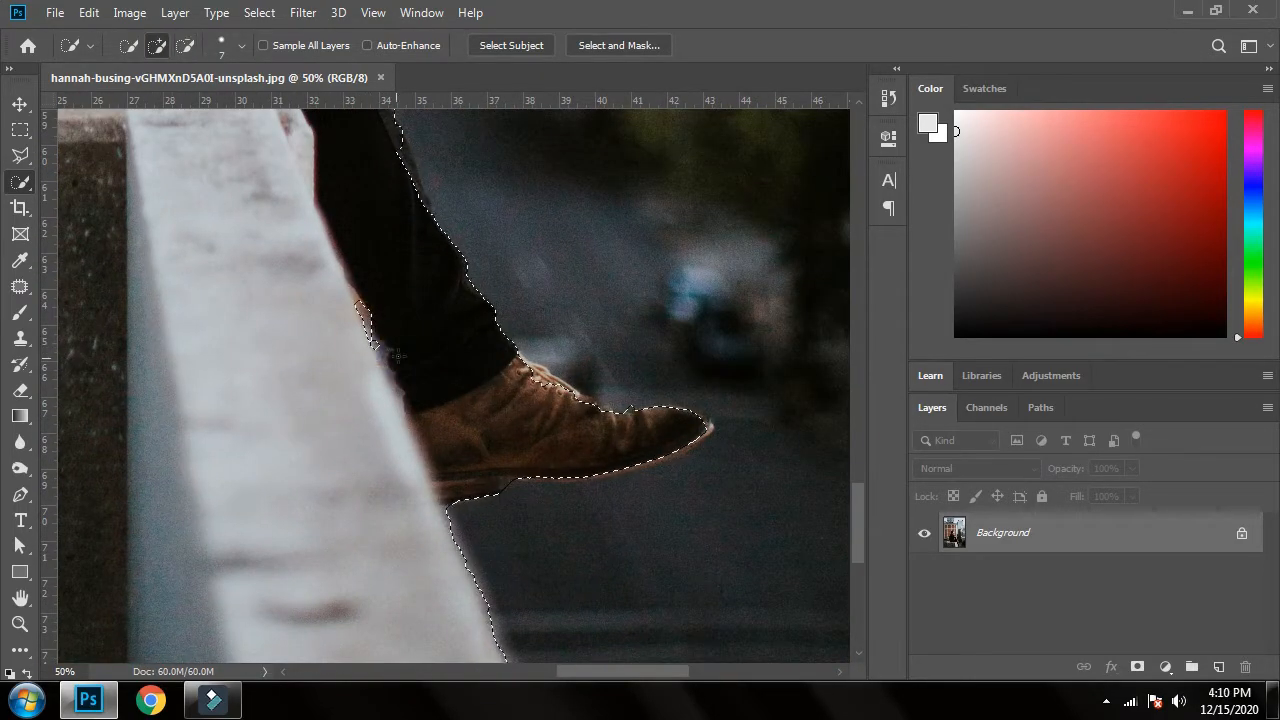
left_click_drag(374, 349, 651, 537)
left_click_drag(420, 160, 494, 560)
left_click(333, 461)
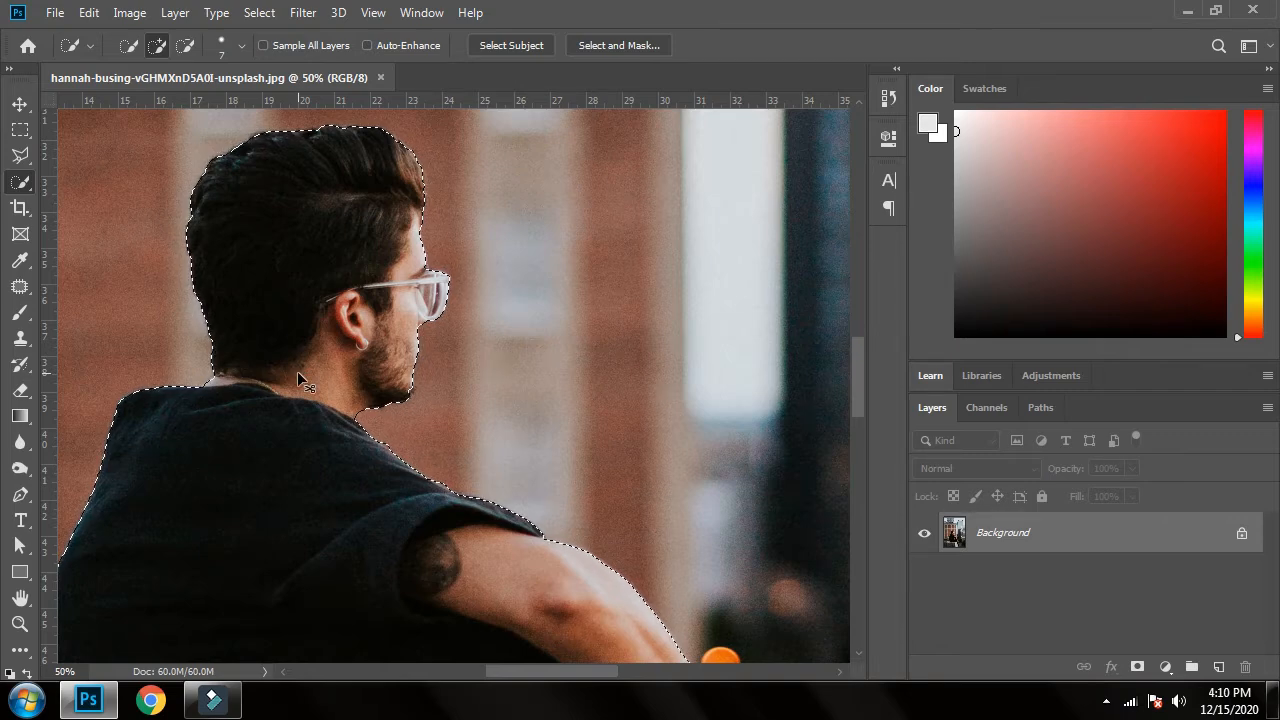
- Unlock the Background layer and add a layer mask from the selection to hide the original city
key("ctrl+0")
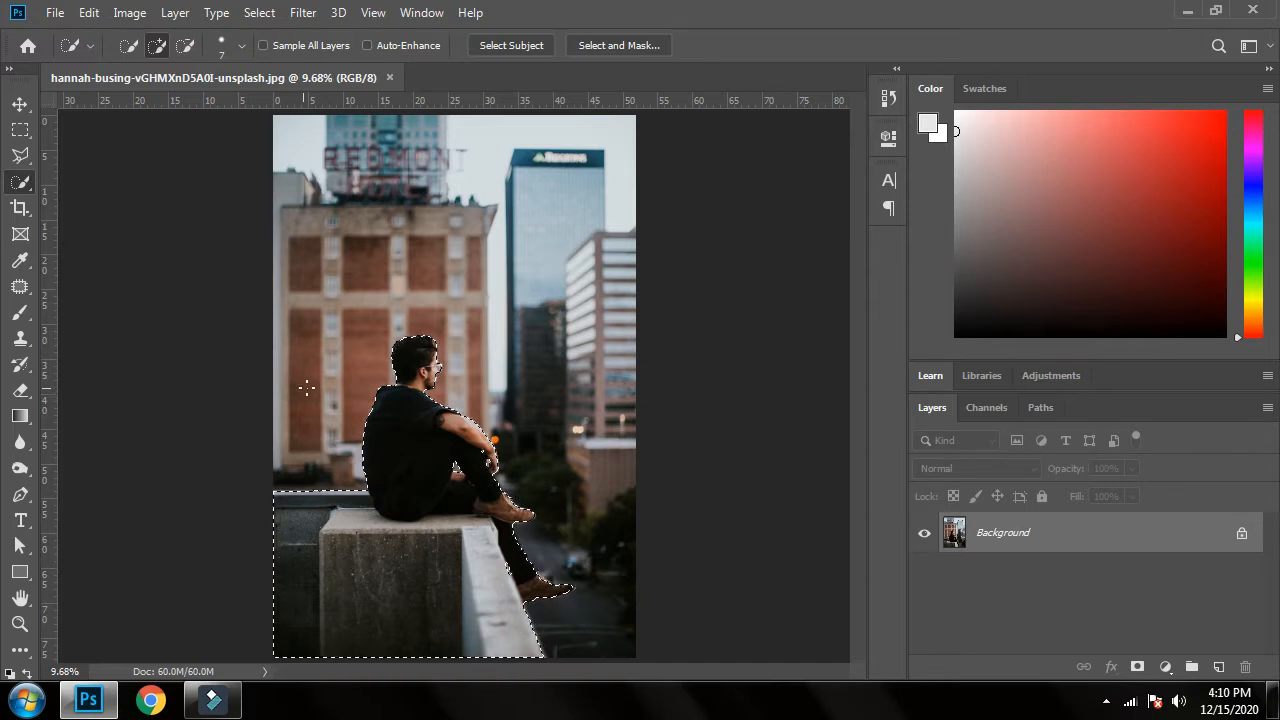
left_click(1241, 534)
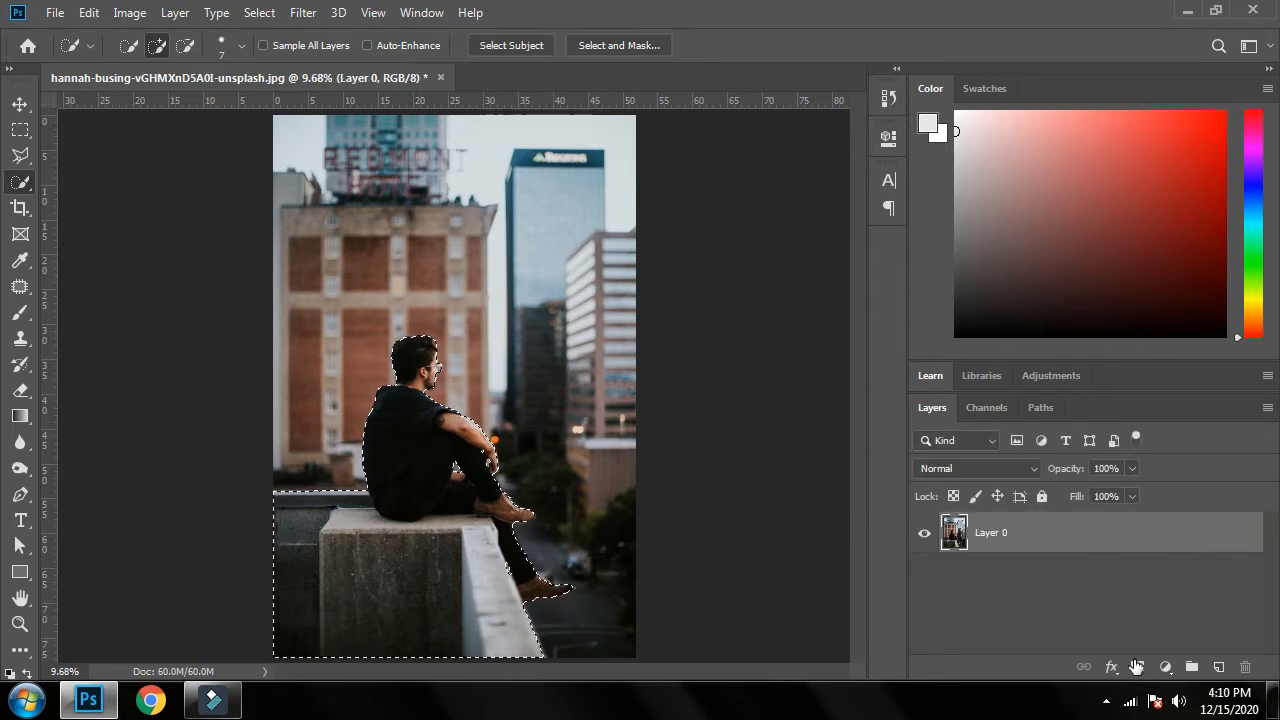
left_click(1137, 667)
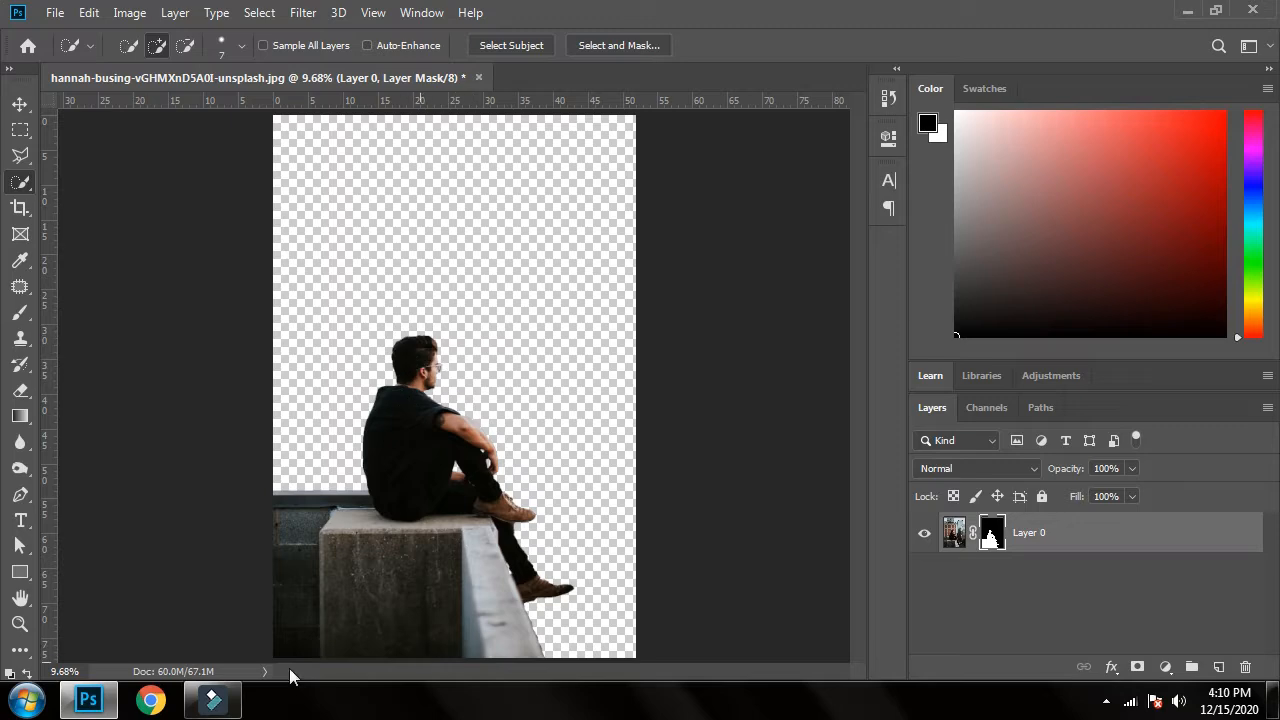
- Open the sunset rooftop cityscape JPG from folder 9 as a second document
left_click(54, 13)
left_click(68, 49)
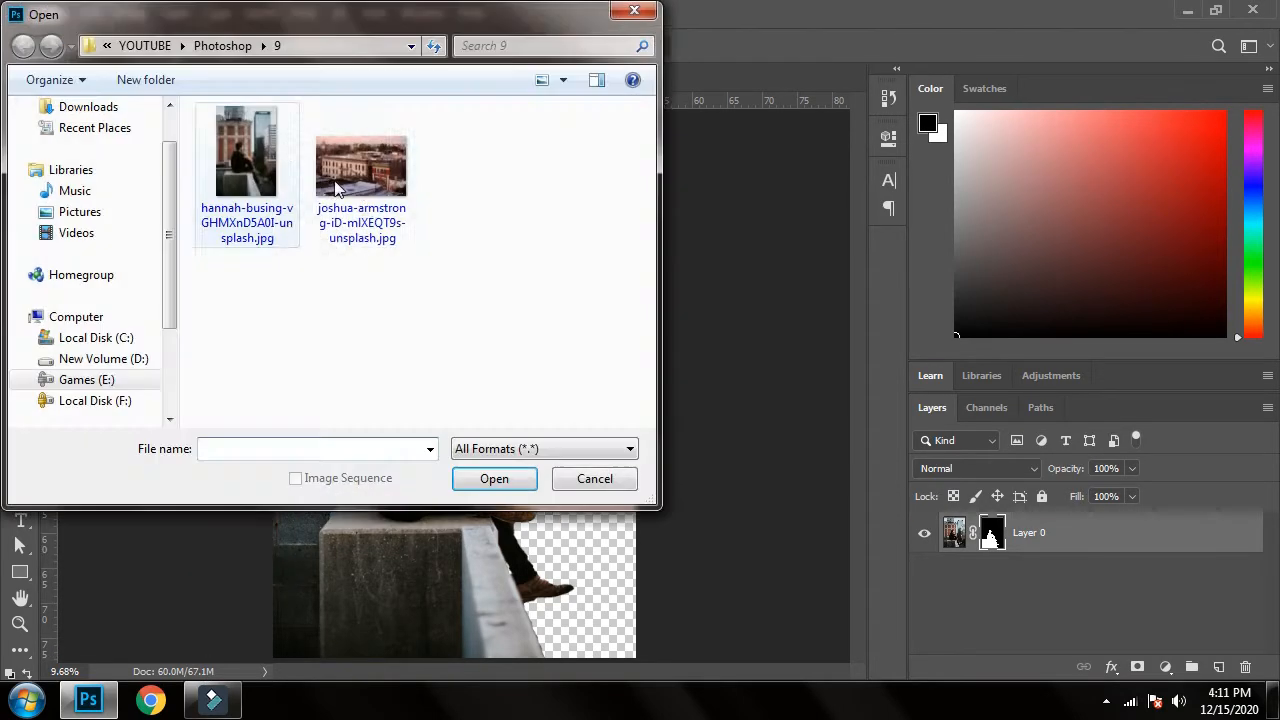
left_click(363, 199)
left_click(492, 480)
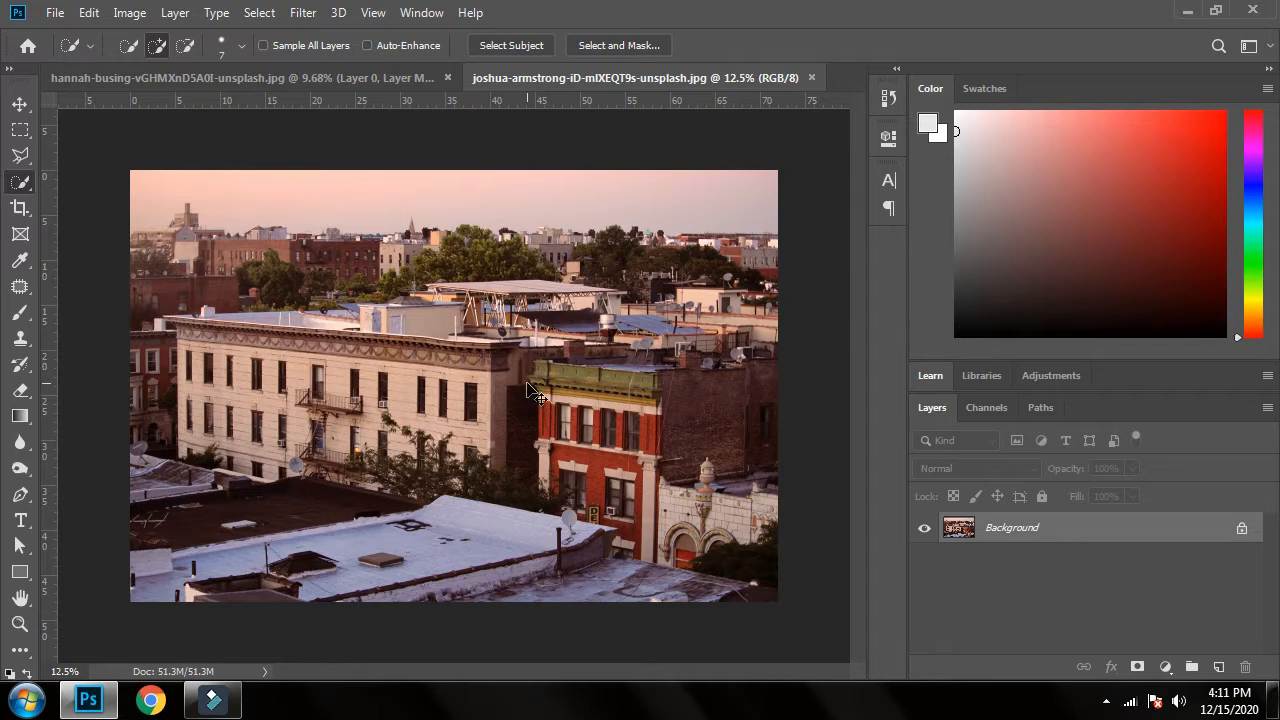
- Select the entire cityscape, bring it into the man's document and place it lower on the canvas
key("ctrl+a")
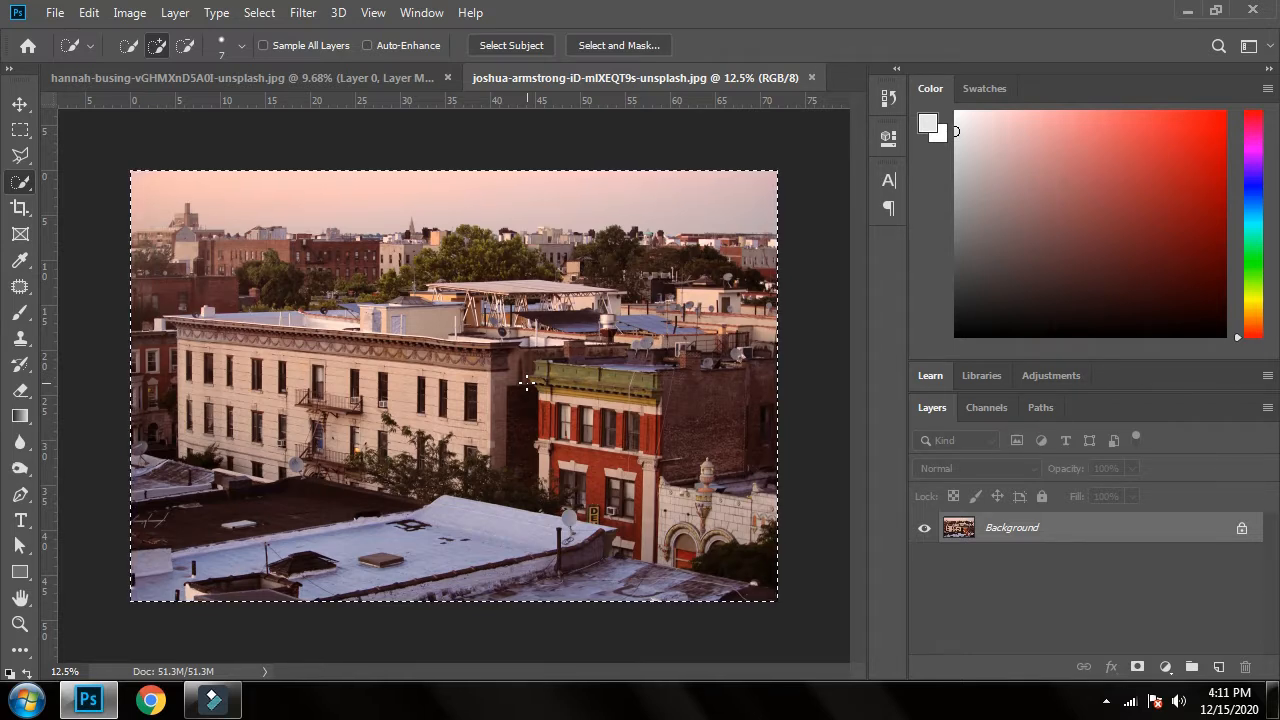
key("v")
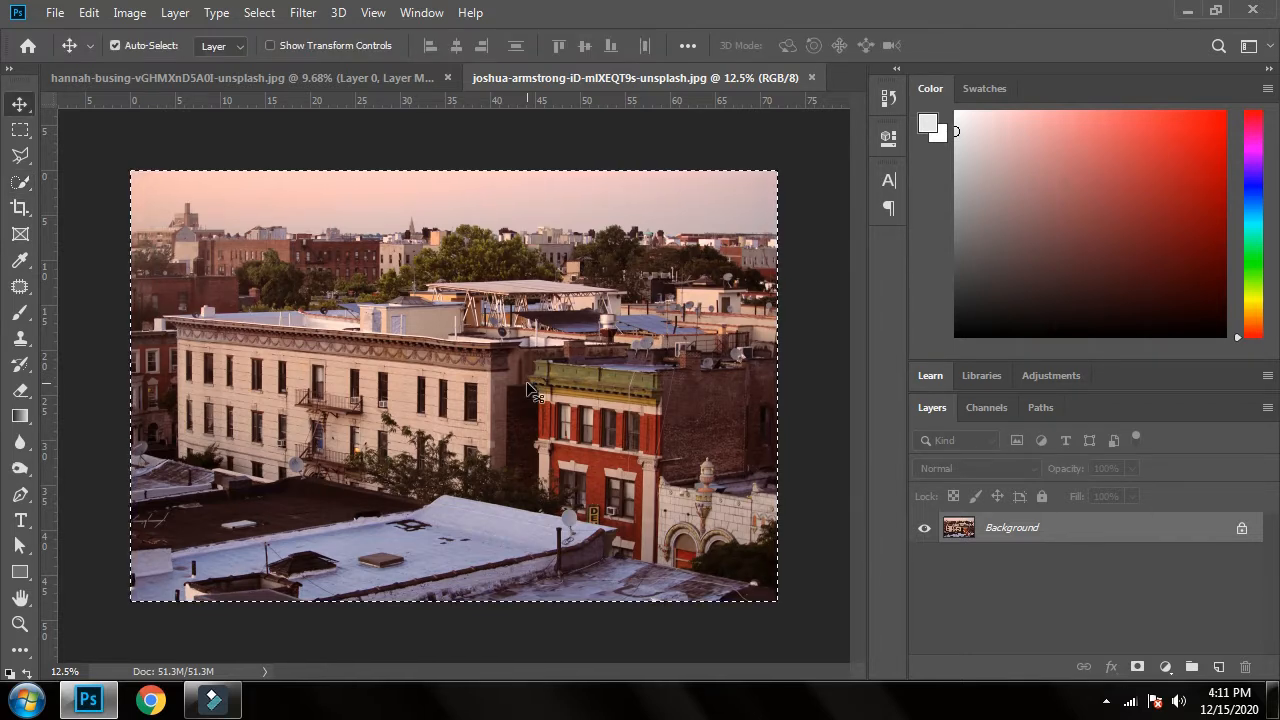
left_click_drag(526, 381, 478, 390)
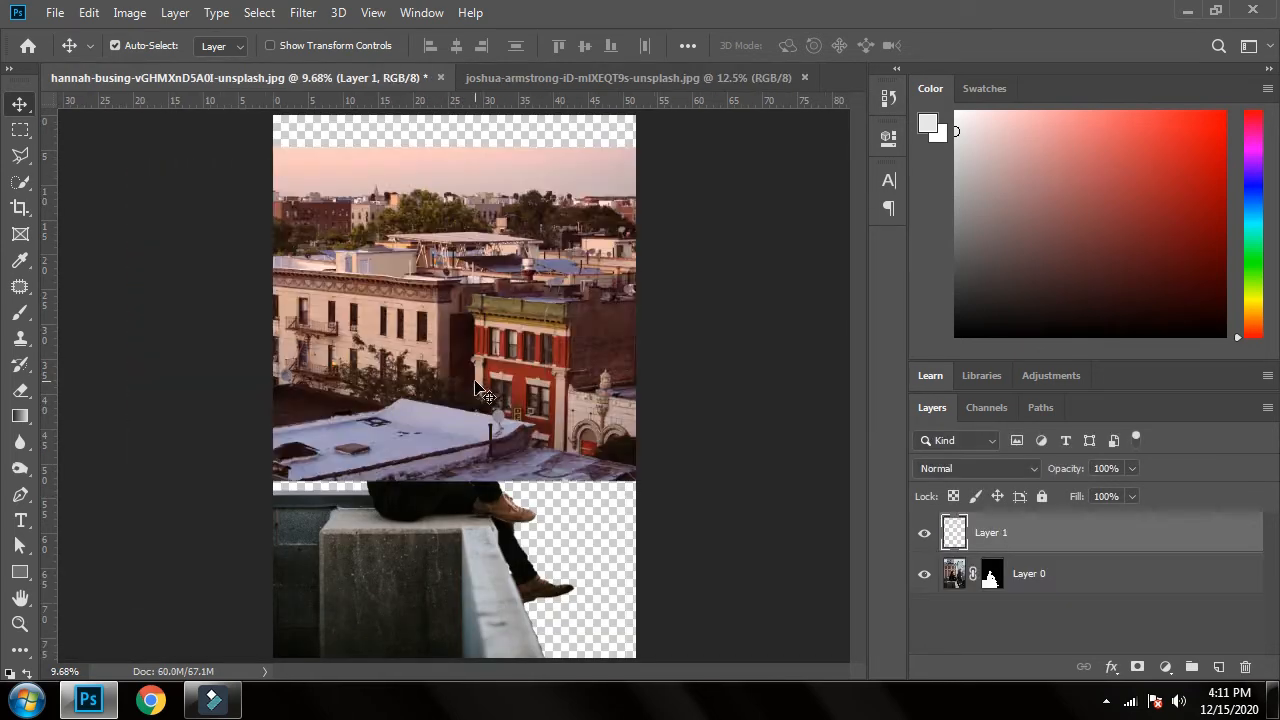
left_click_drag(505, 339, 506, 390)
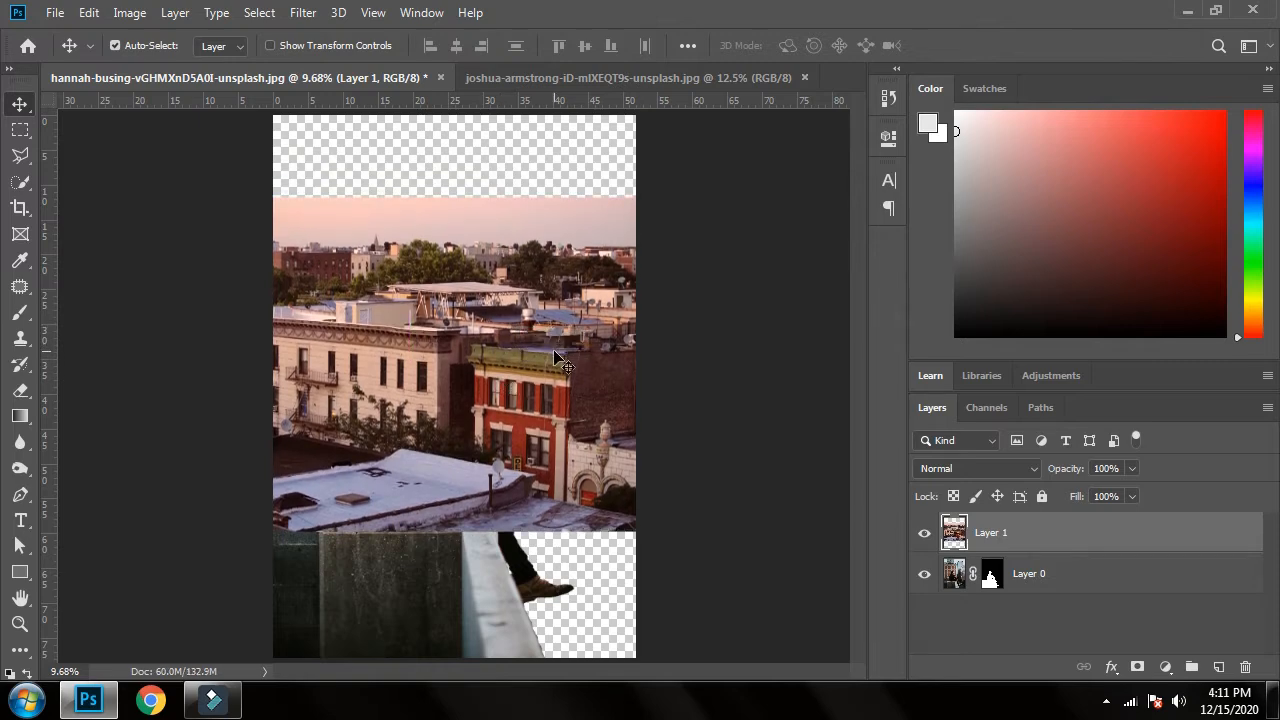
- Scale the cityscape layer proportionally to 162.63% and position it so that it covers the whole canvas
key("ctrl+t")
left_click_drag(662, 531, 950, 678)
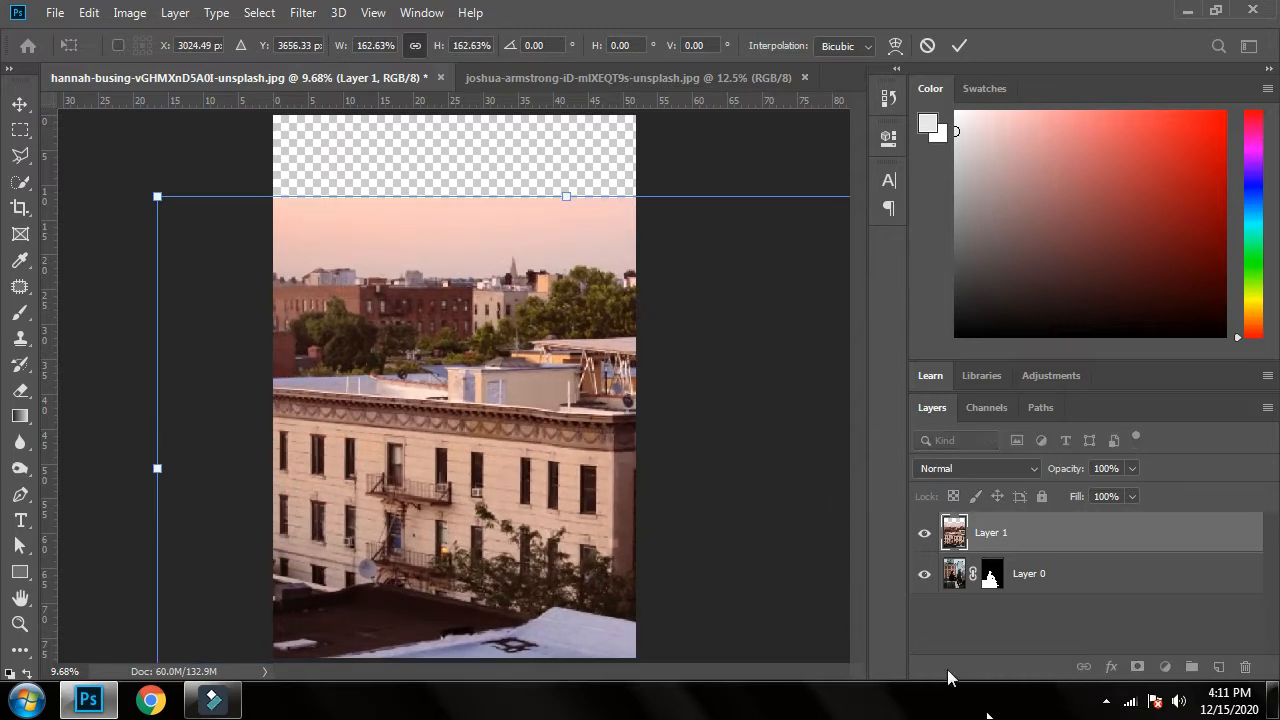
left_click_drag(521, 367, 445, 287)
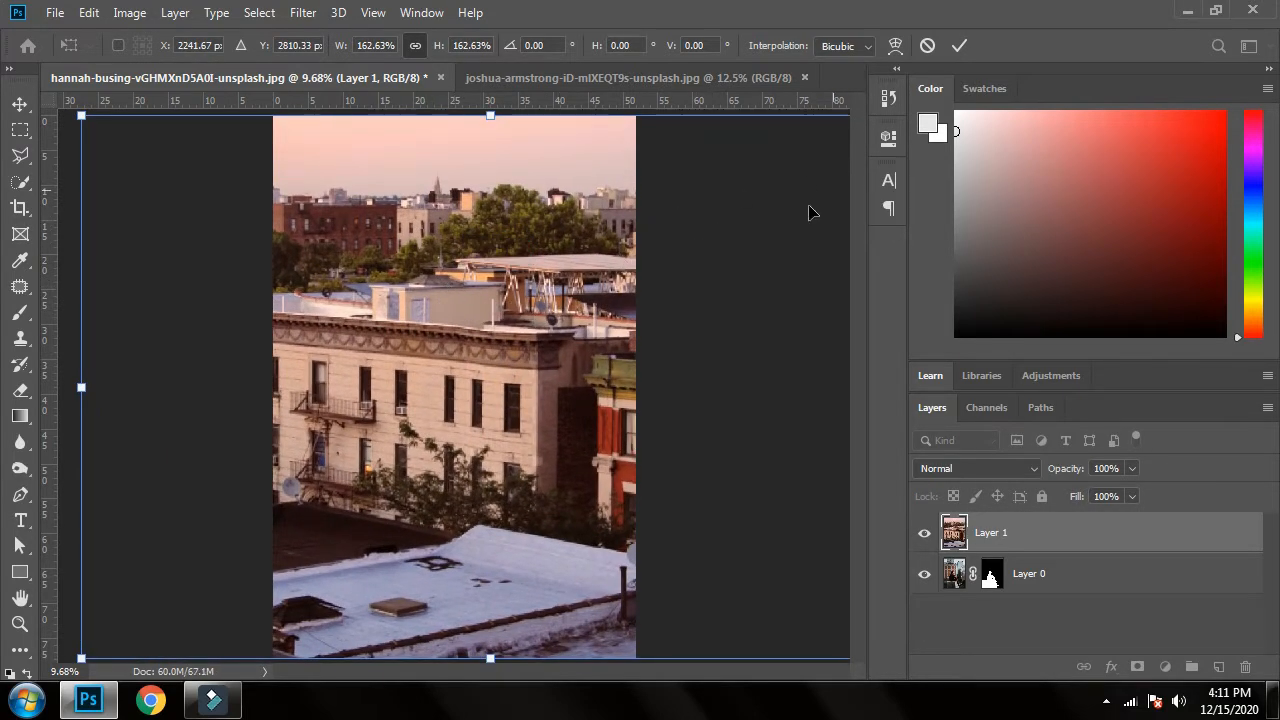
left_click(958, 48)
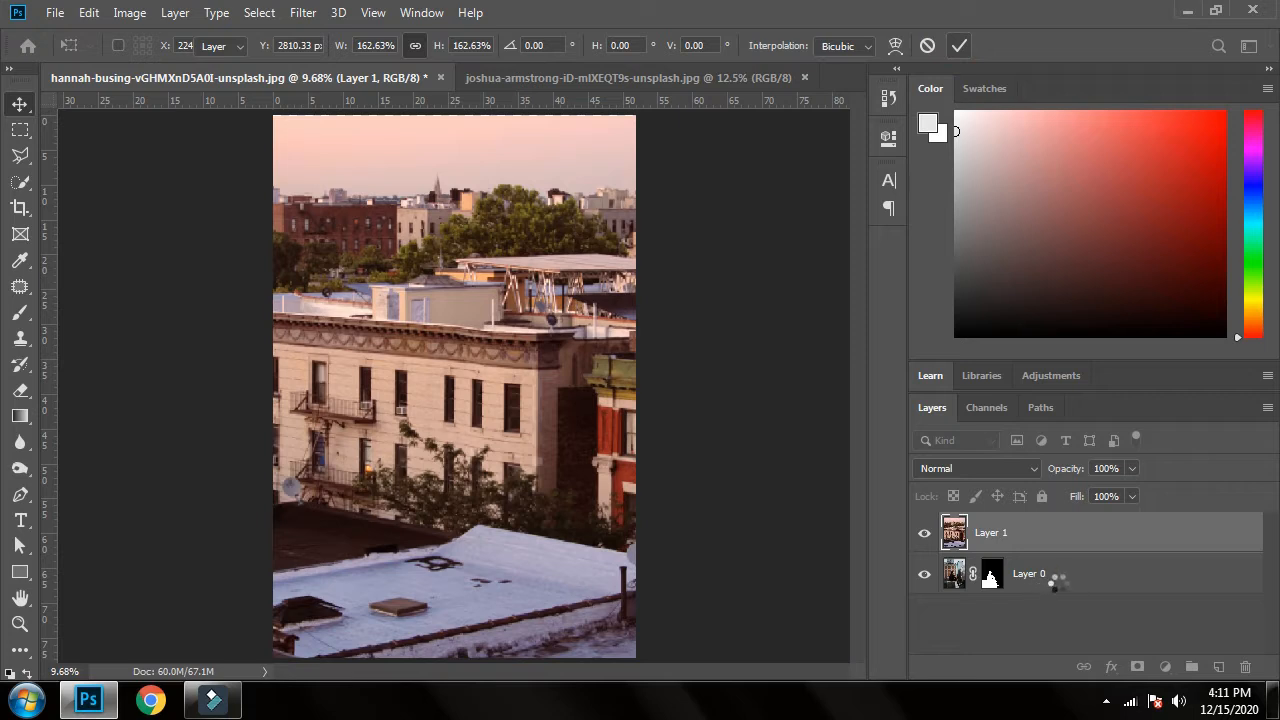
- Place the masked man layer above the cityscape and shift the cityscape left behind him
left_click(1118, 590)
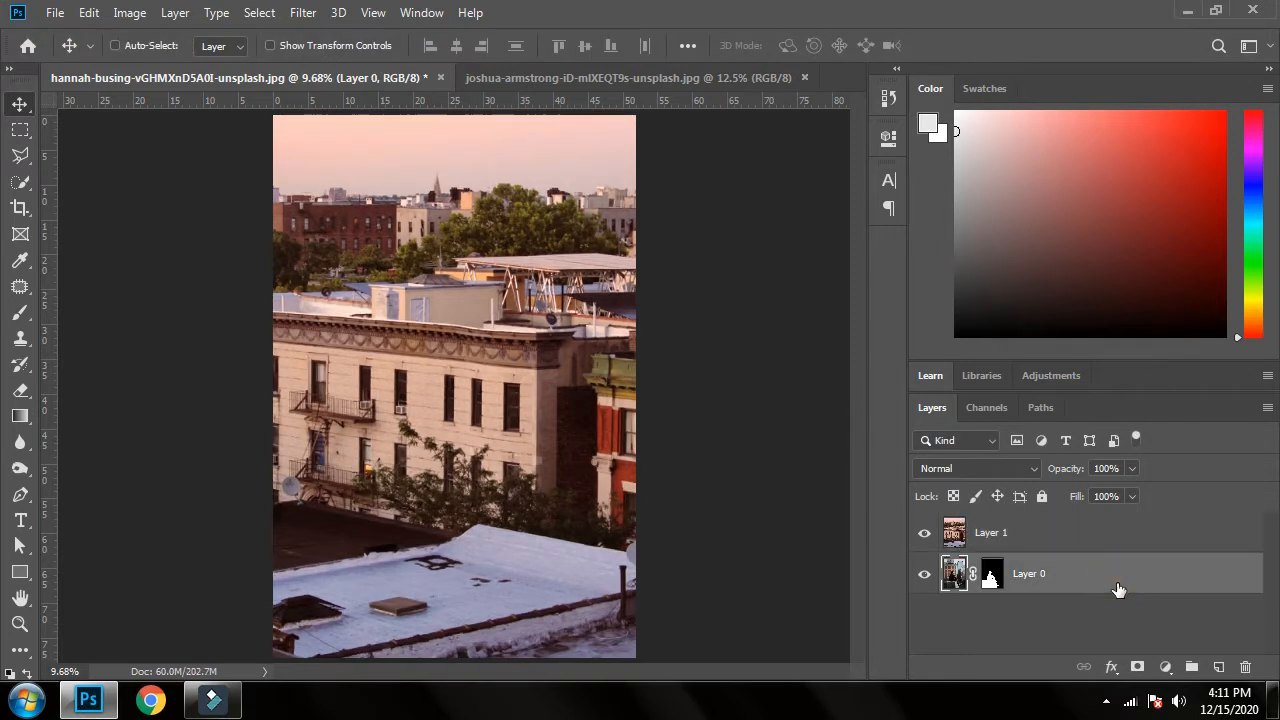
key("ctrl+bracketright")
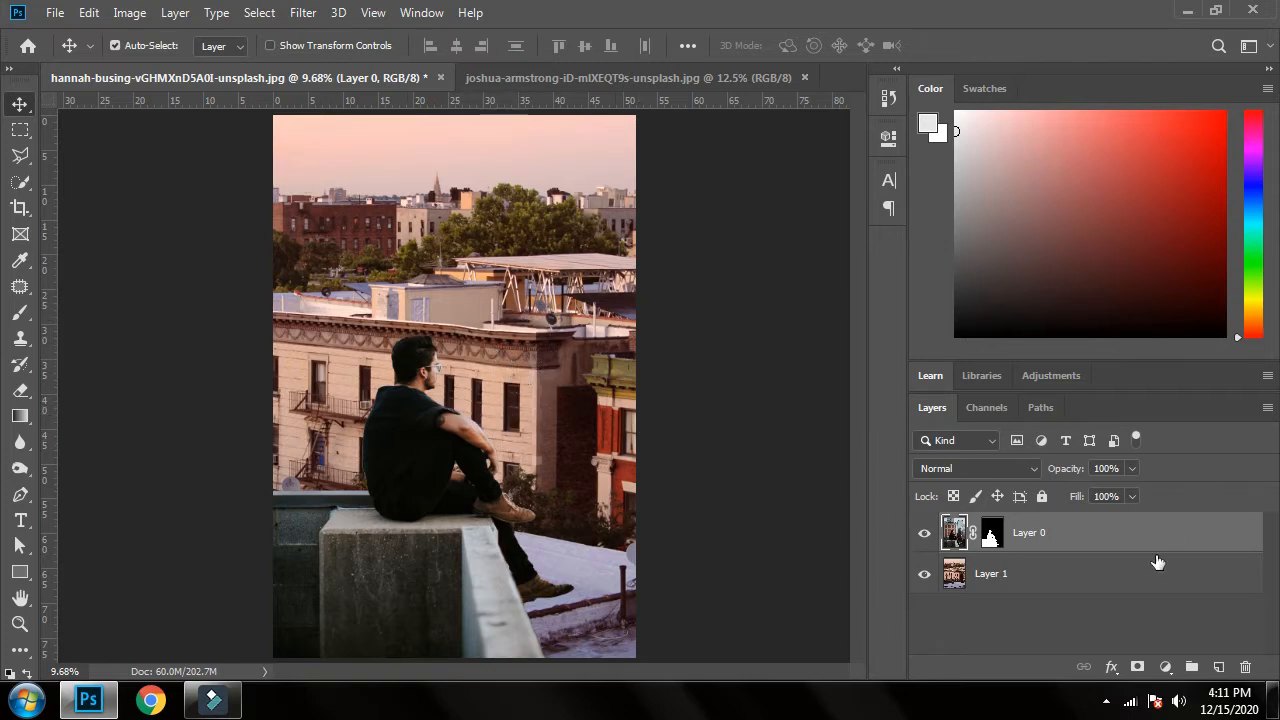
left_click(1109, 577)
left_click_drag(586, 376, 508, 378)
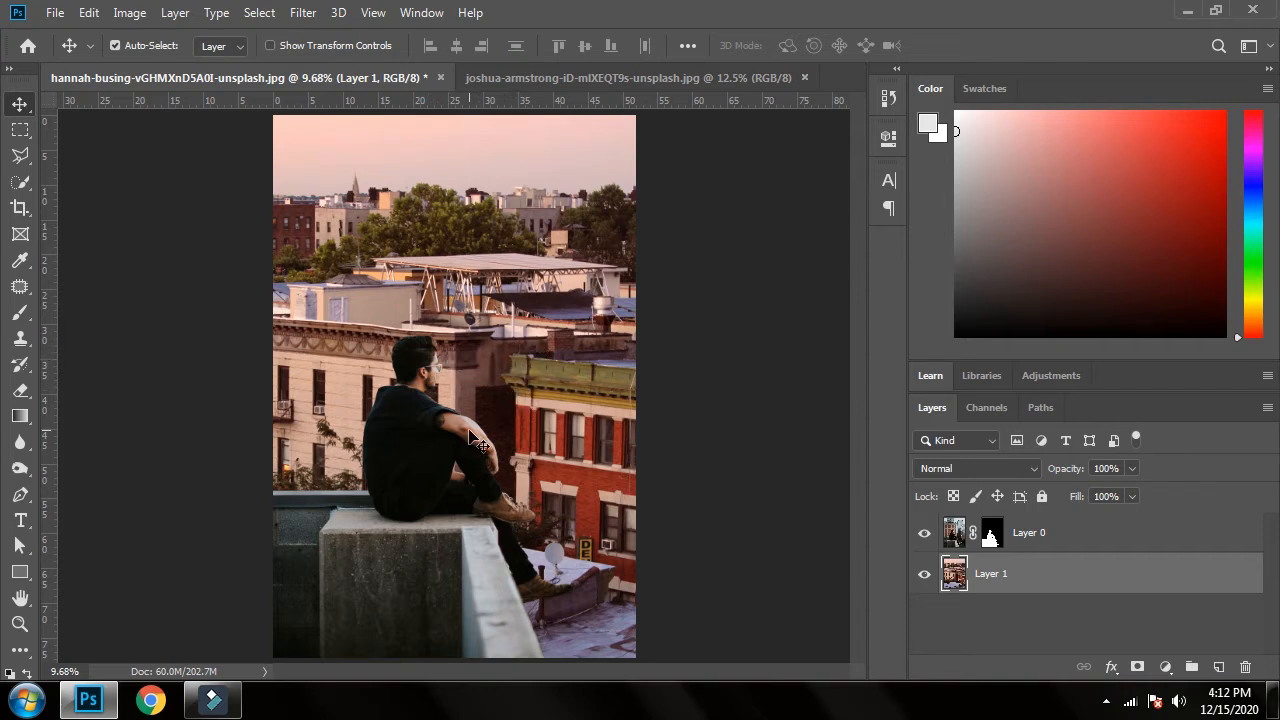
- Apply Brightness/Contrast to the man's layer with brightness -60 and a moderately raised contrast
left_click(1131, 538)
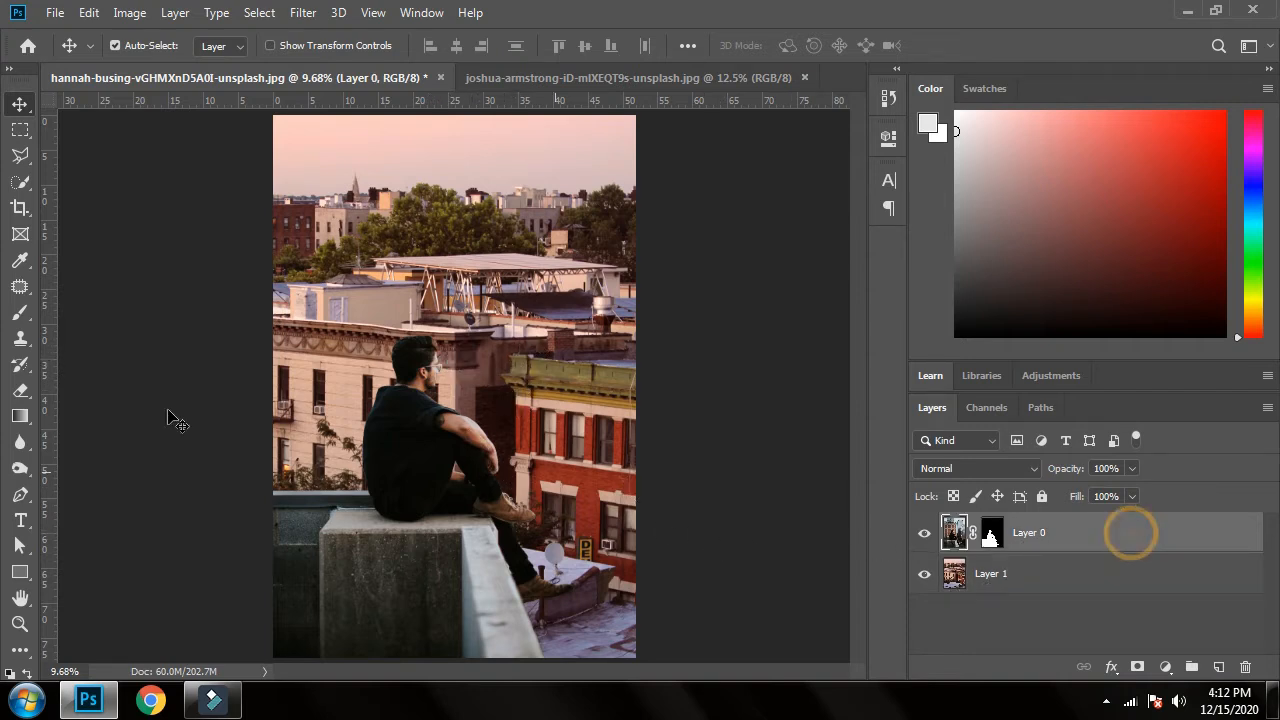
left_click(130, 12)
mouse_move(169, 70)
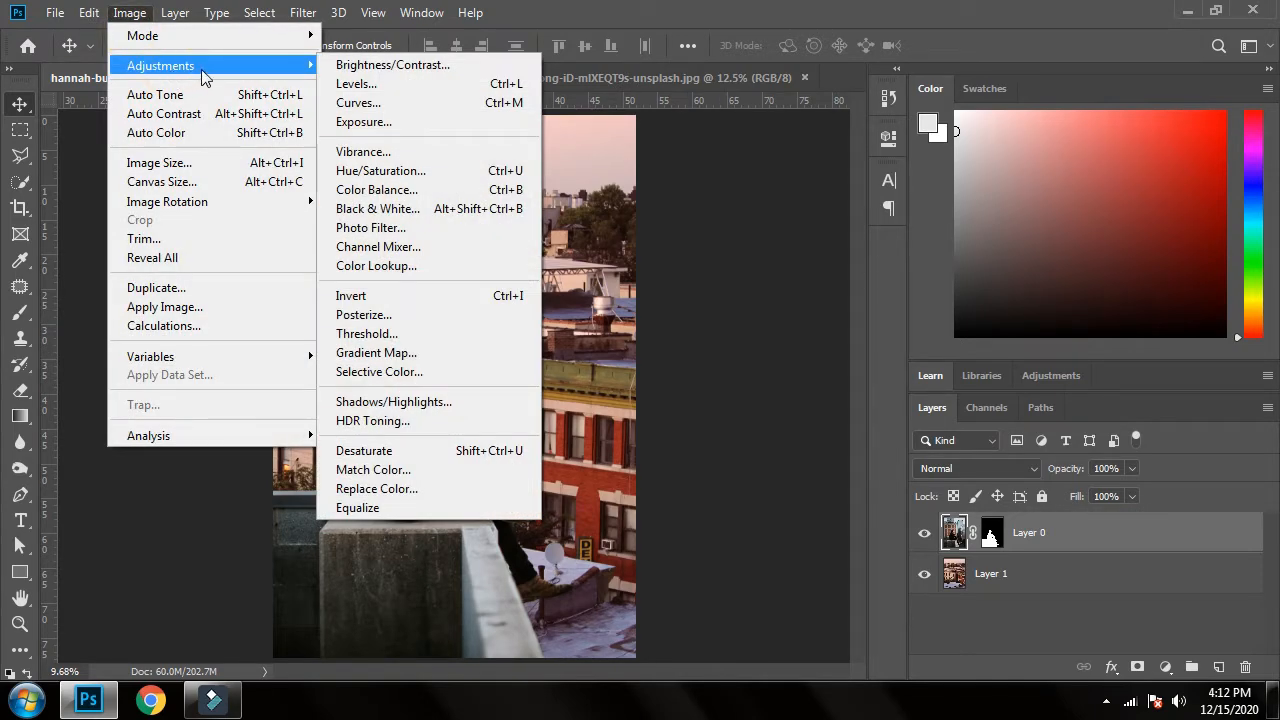
left_click(352, 65)
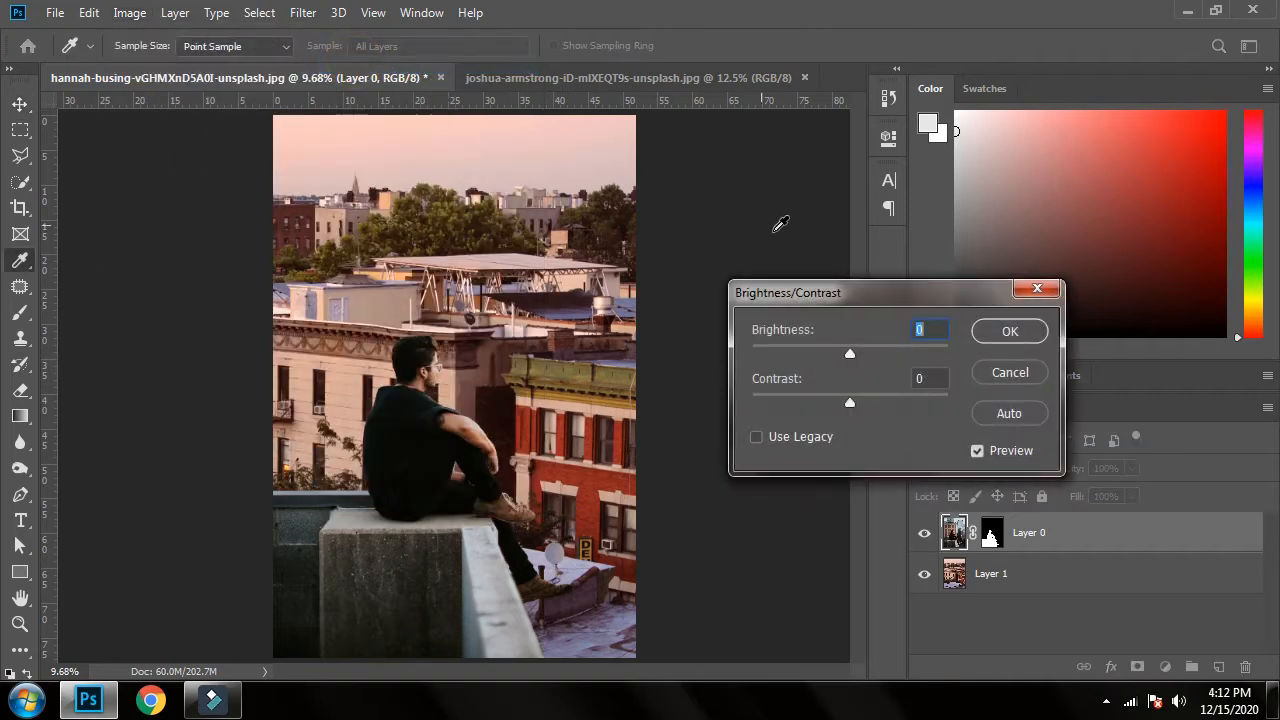
left_click_drag(846, 351, 807, 349)
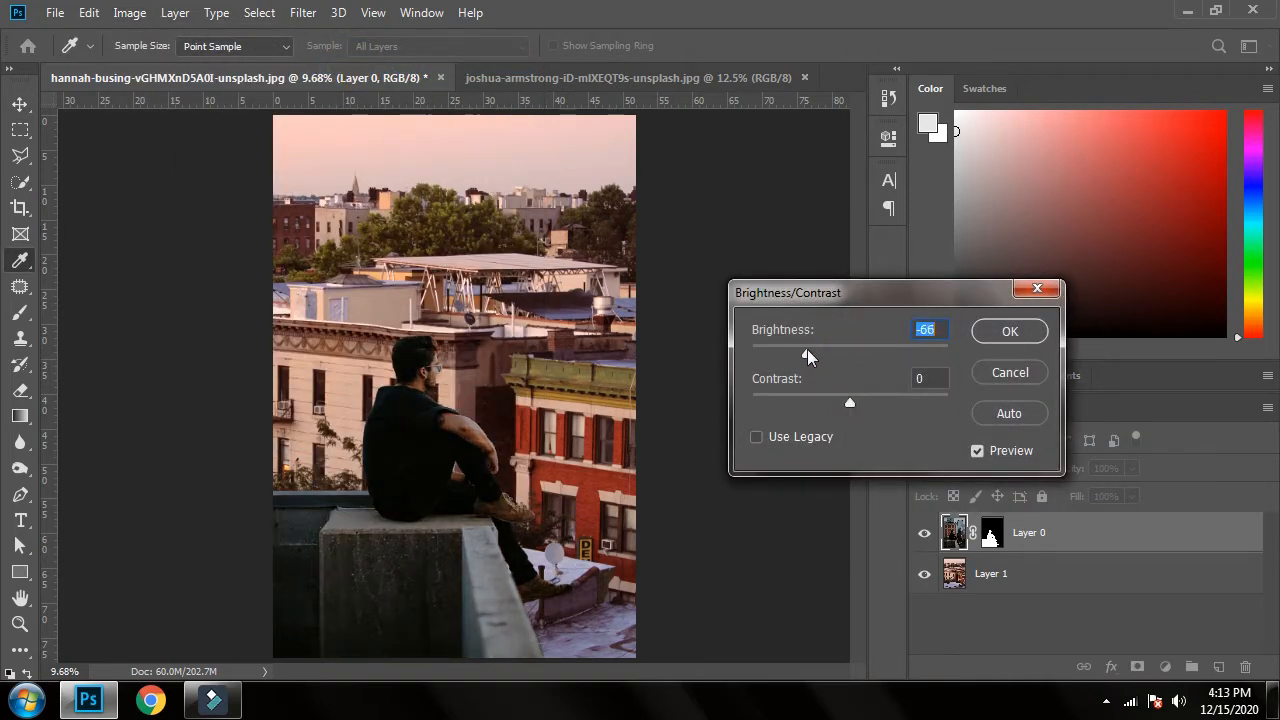
type("-60")
left_click_drag(850, 402, 878, 403)
left_click(1021, 334)
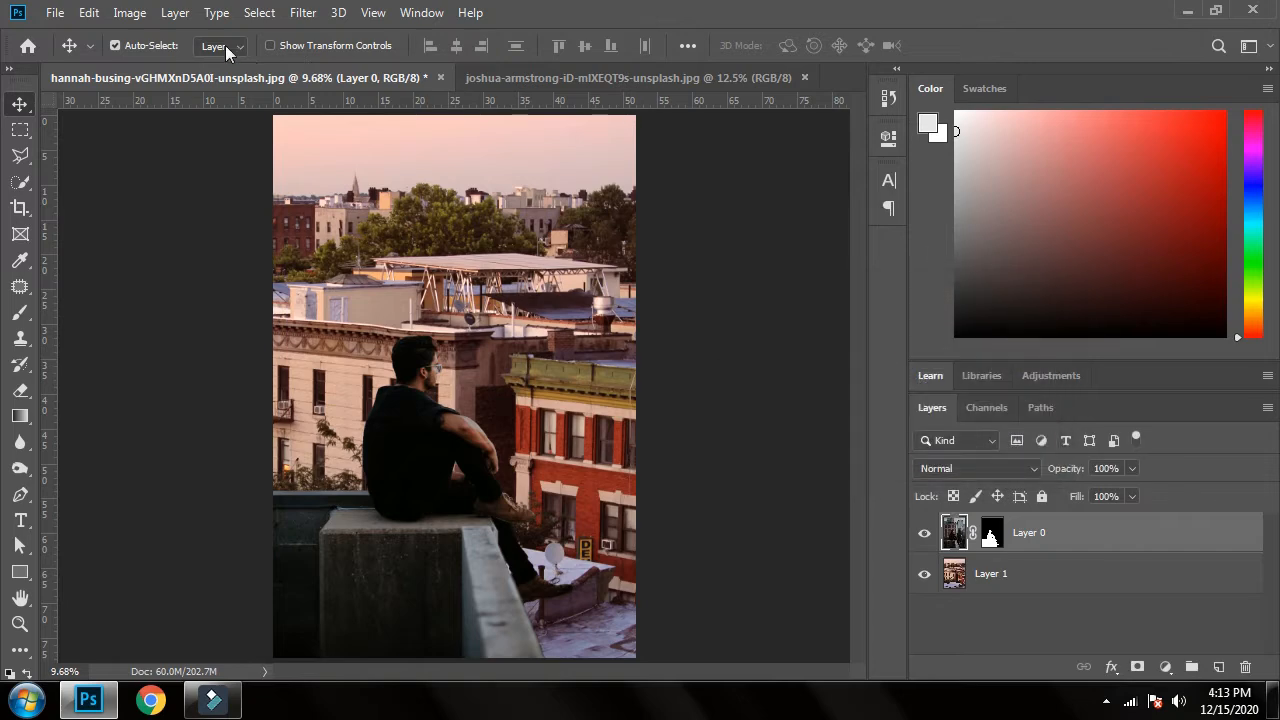
- Apply Levels to the man's layer with the midtone input level at 1.15
left_click(129, 12)
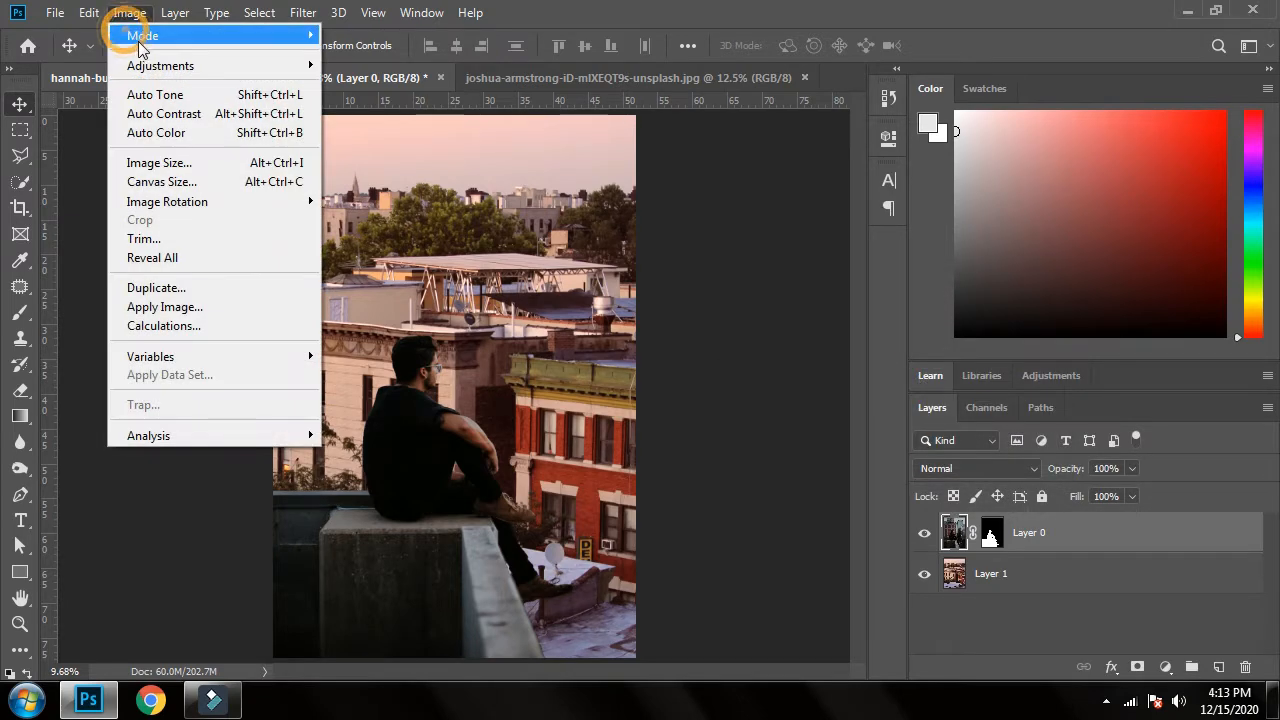
mouse_move(157, 64)
left_click(354, 84)
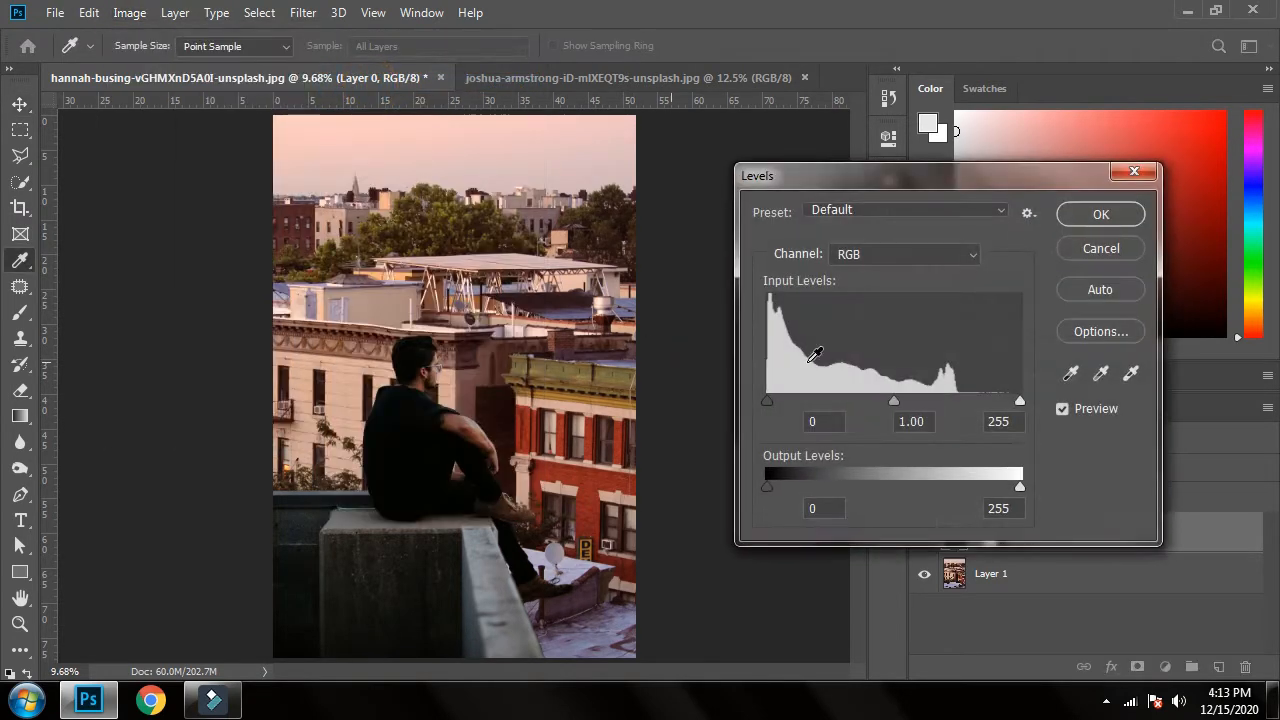
mouse_move(767, 401)
left_mouse_down()
mouse_move(785, 413)
mouse_move(747, 403)
left_mouse_up()
left_click_drag(888, 405, 881, 401)
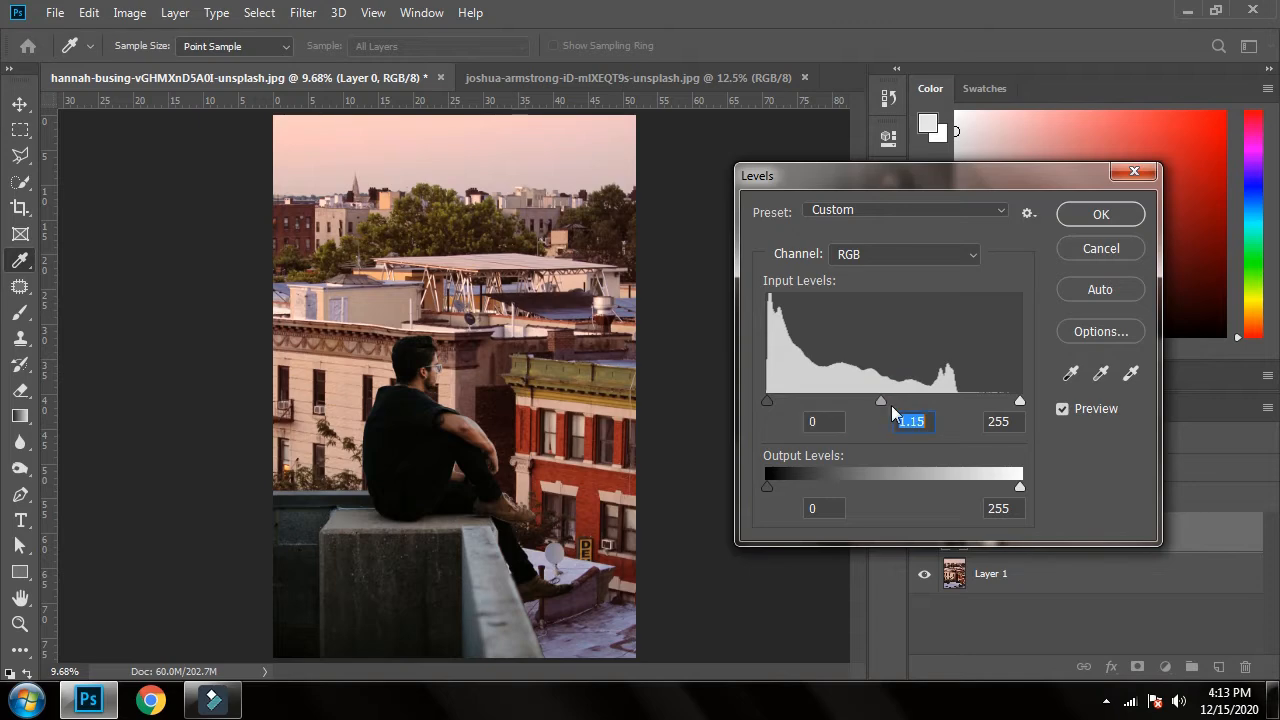
left_click(1070, 218)
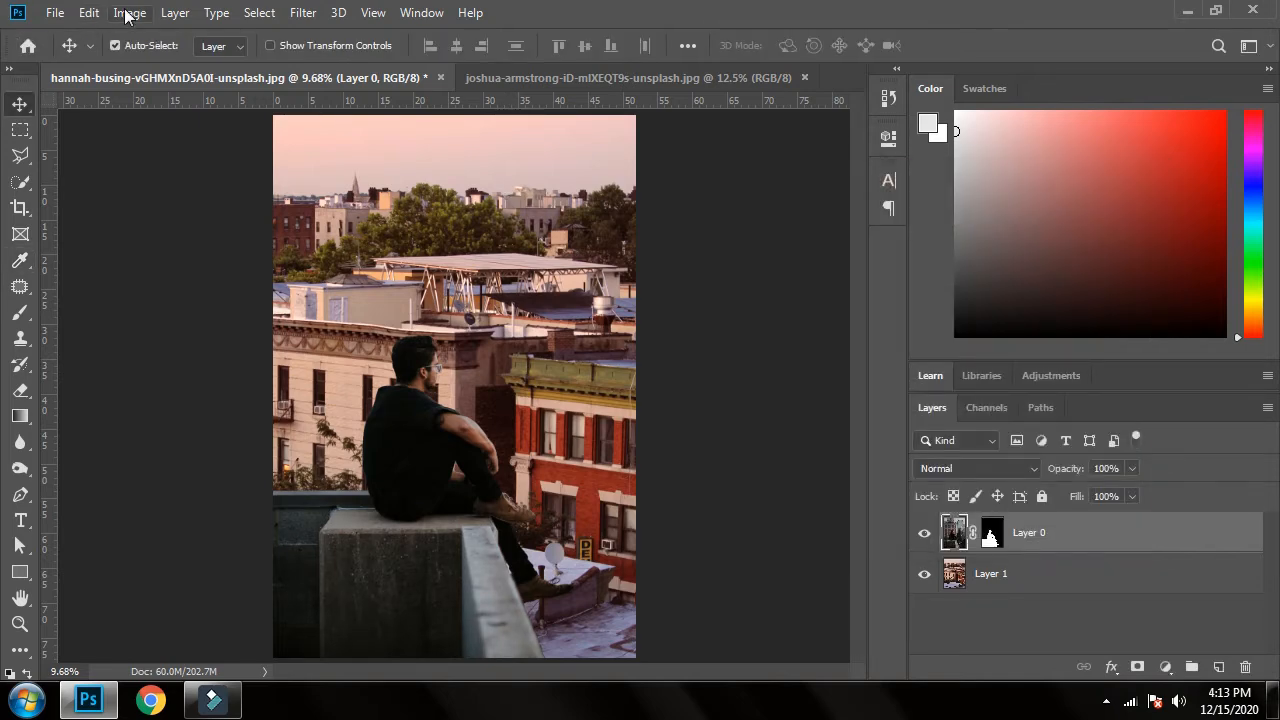
- Apply an Exposure adjustment of -0.71 to the man's layer
left_click(129, 14)
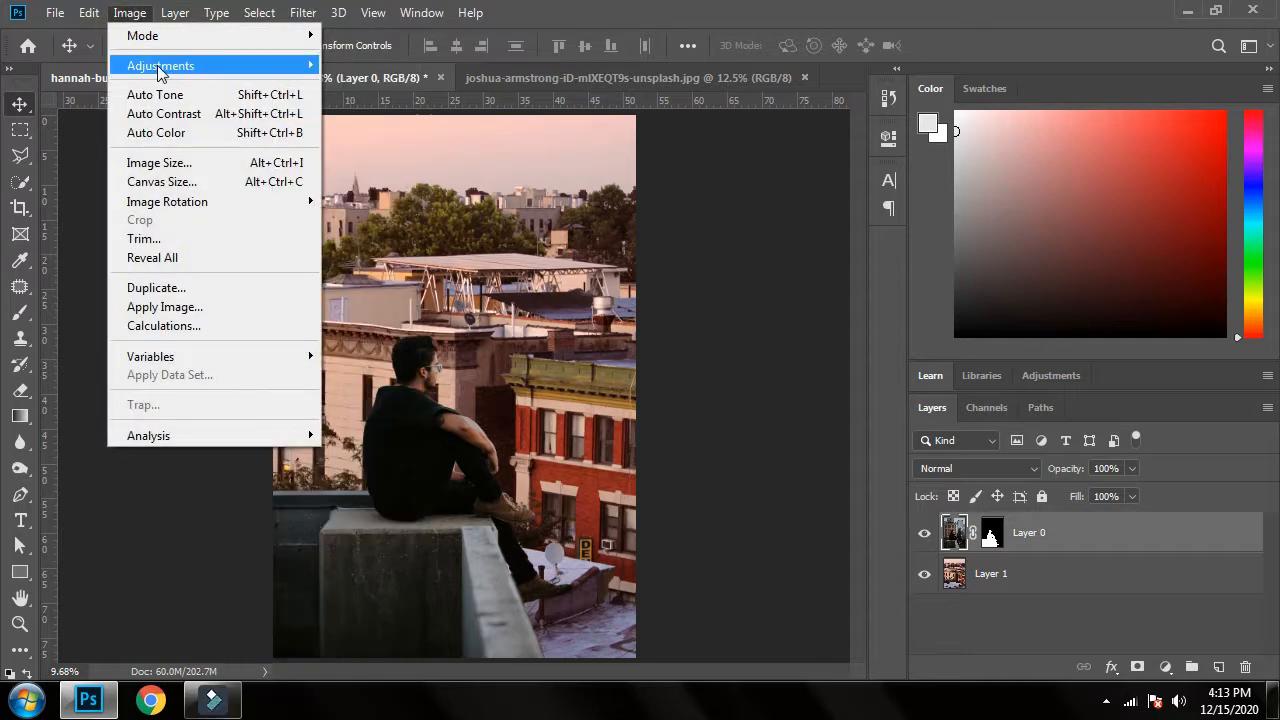
mouse_move(160, 72)
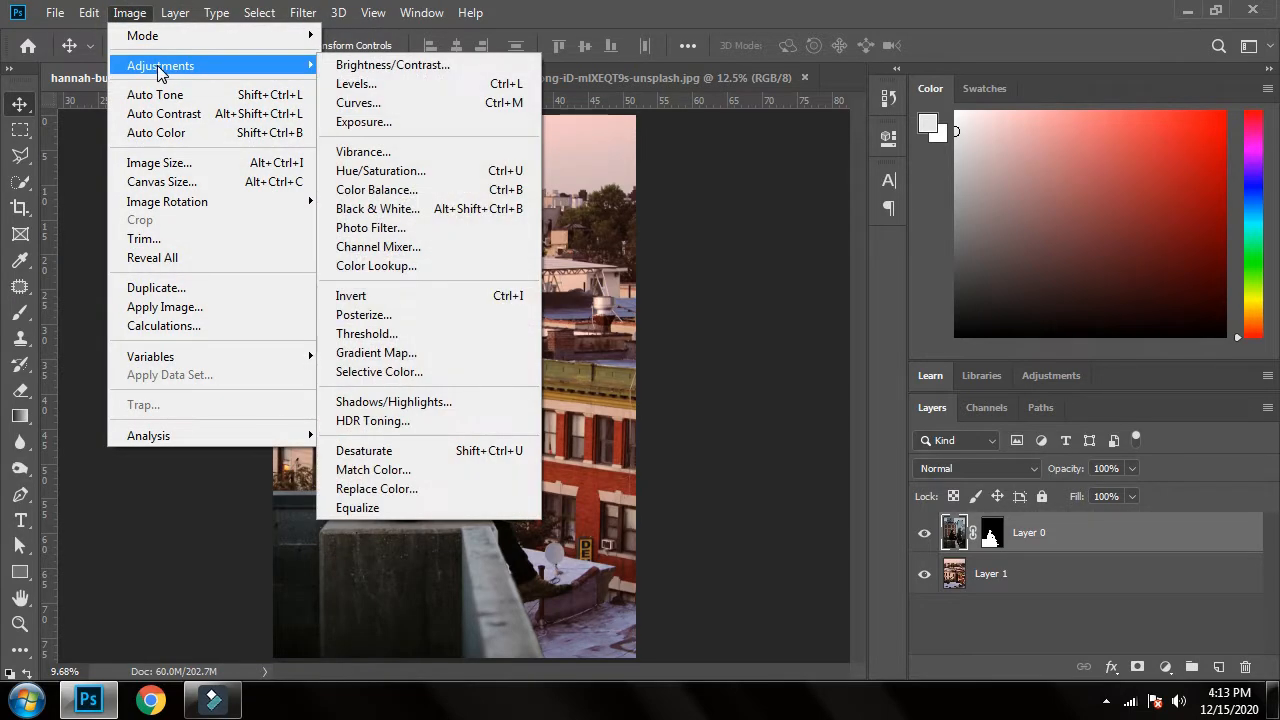
left_click(409, 121)
left_click(729, 339)
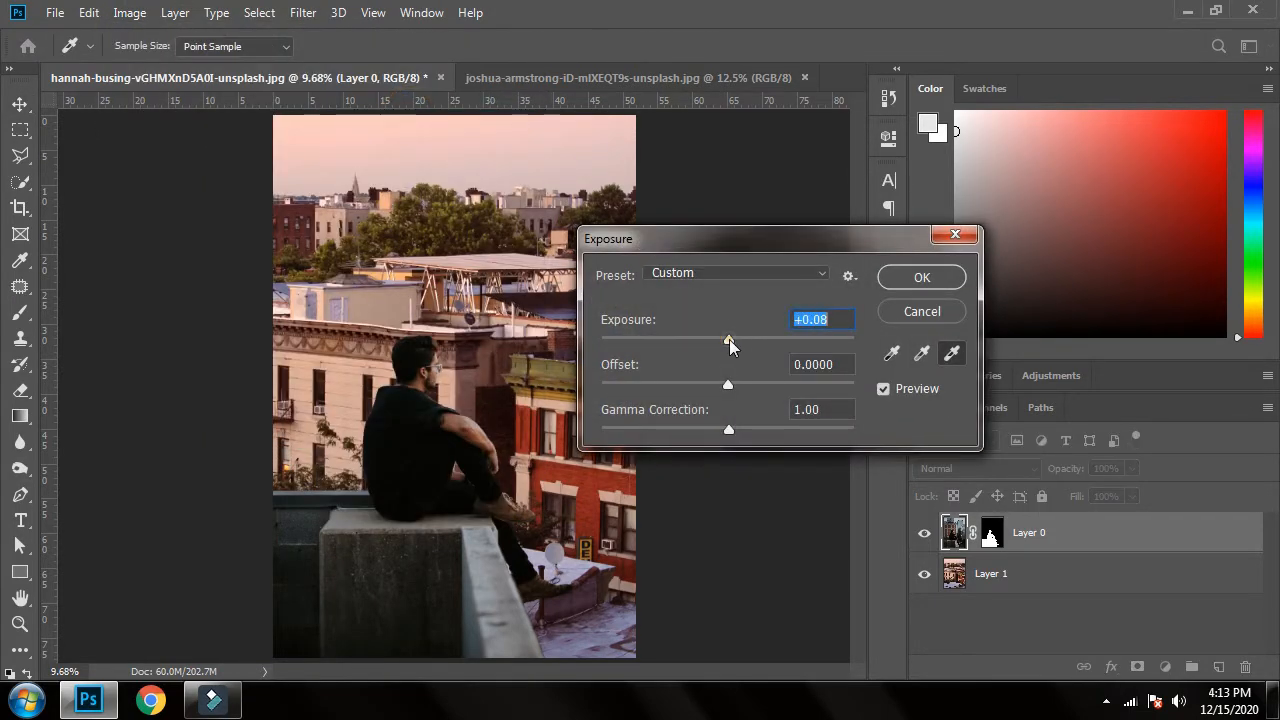
left_click_drag(729, 339, 713, 338)
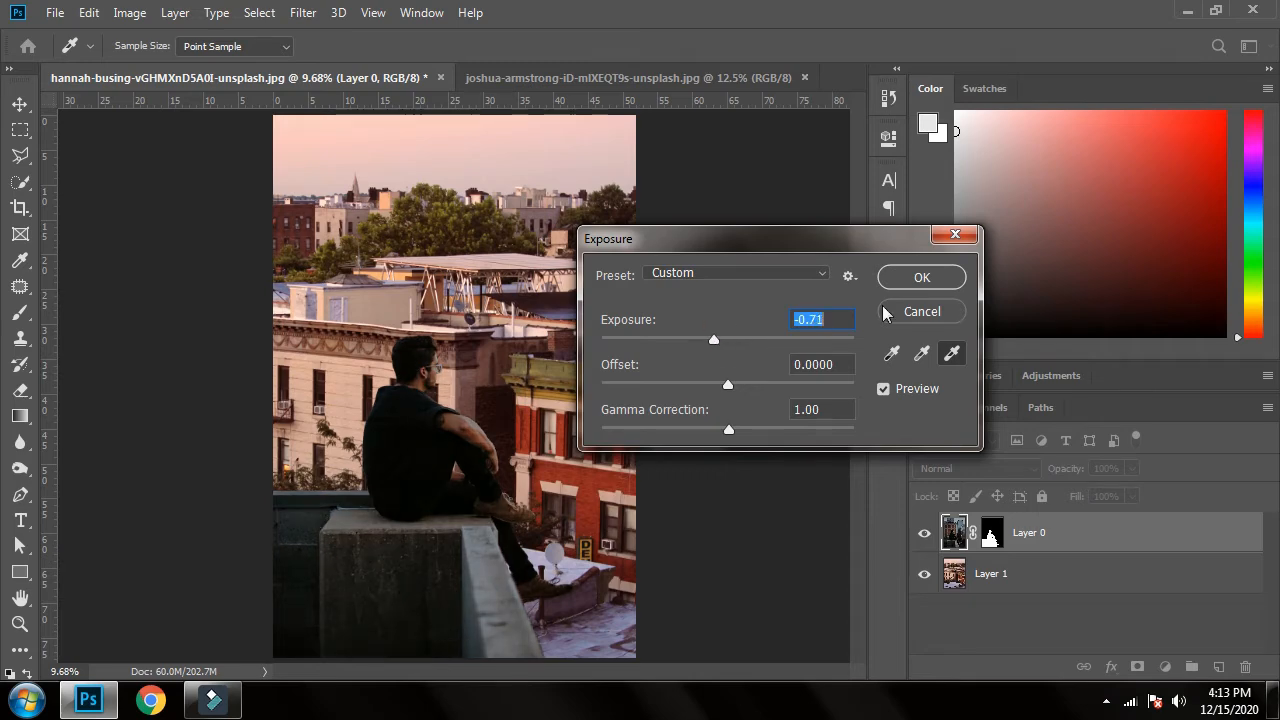
left_click(922, 277)
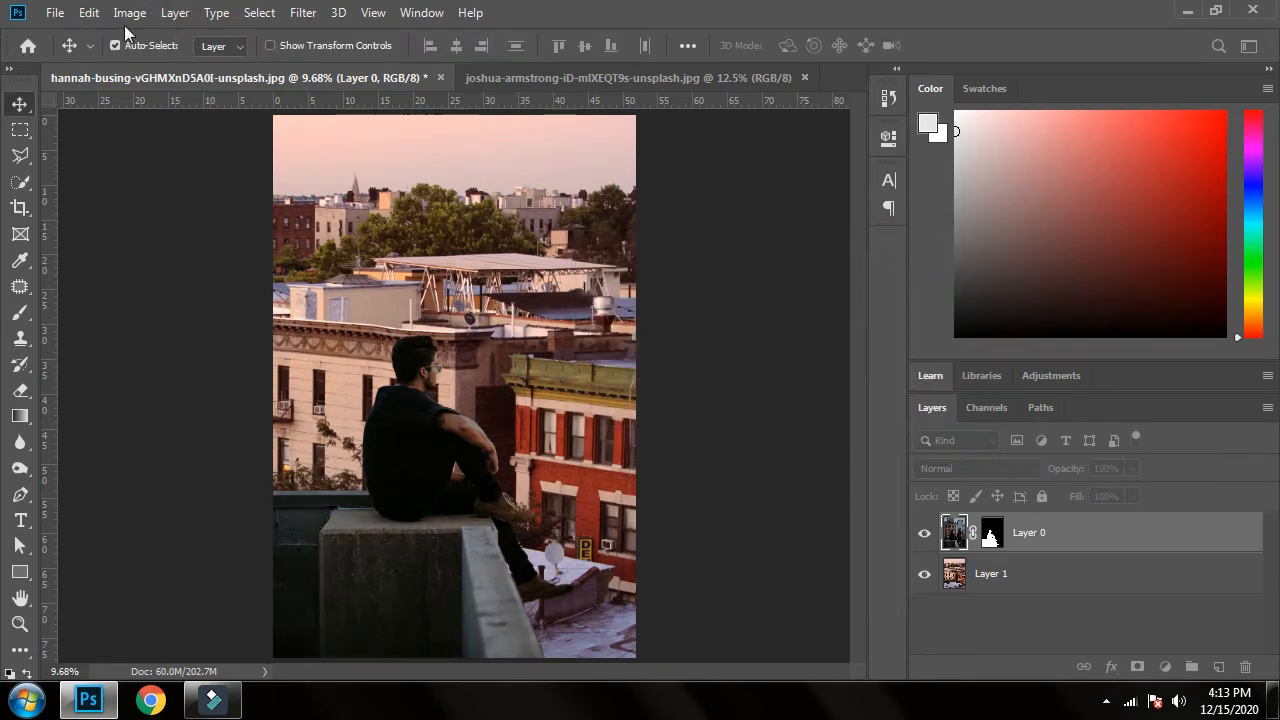
- Apply Hue/Saturation to the man's layer with the hue at 0 and the saturation at -20
left_click(129, 13)
mouse_move(225, 68)
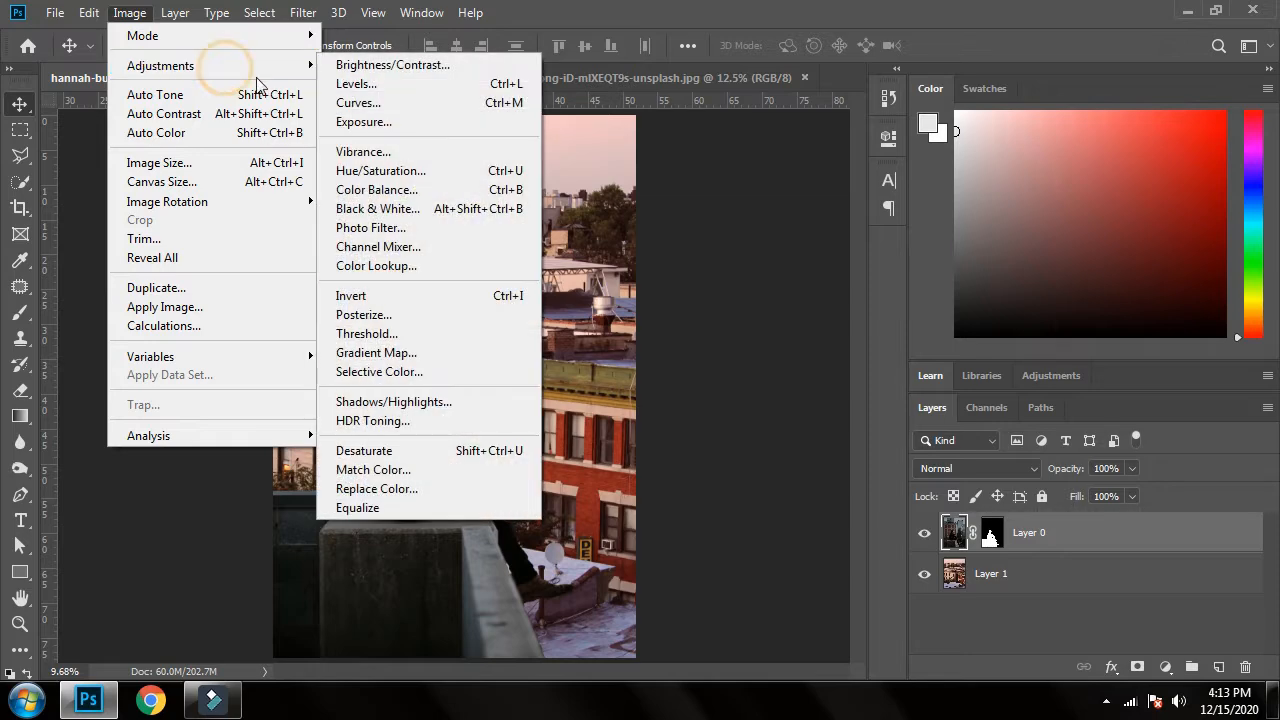
left_click(414, 173)
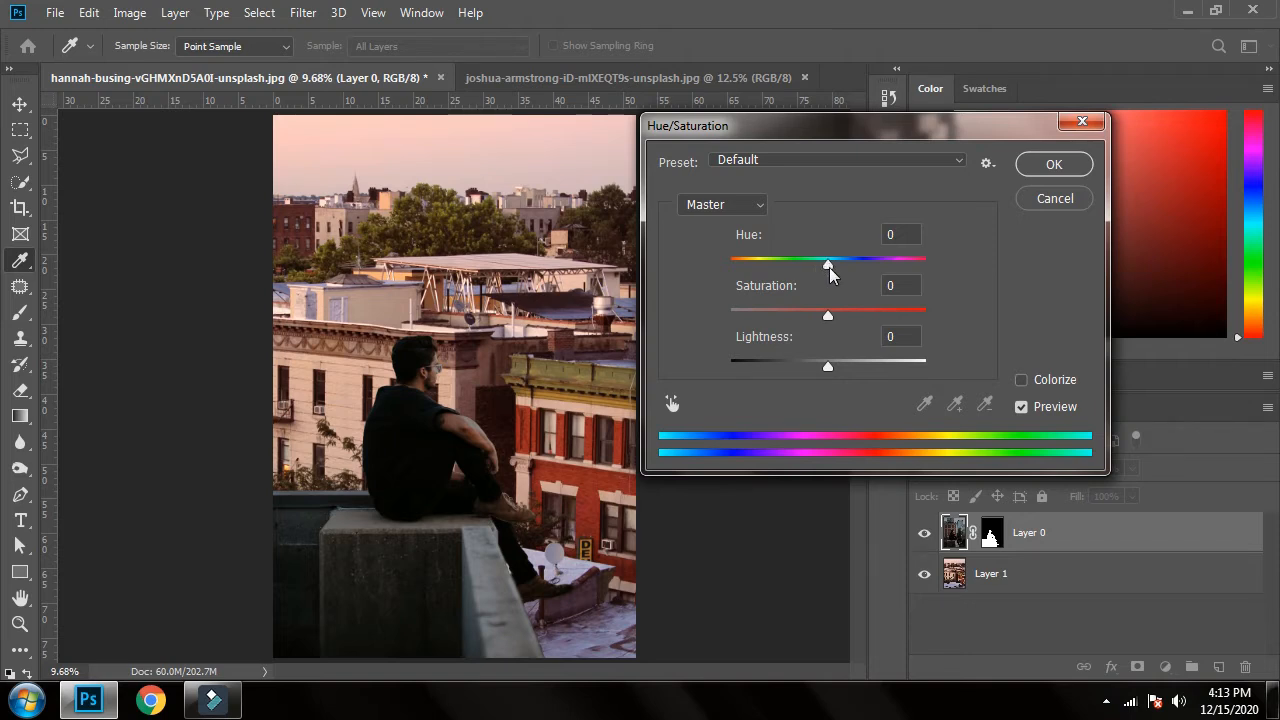
mouse_move(829, 268)
left_mouse_down()
mouse_move(740, 261)
mouse_move(826, 266)
left_mouse_up()
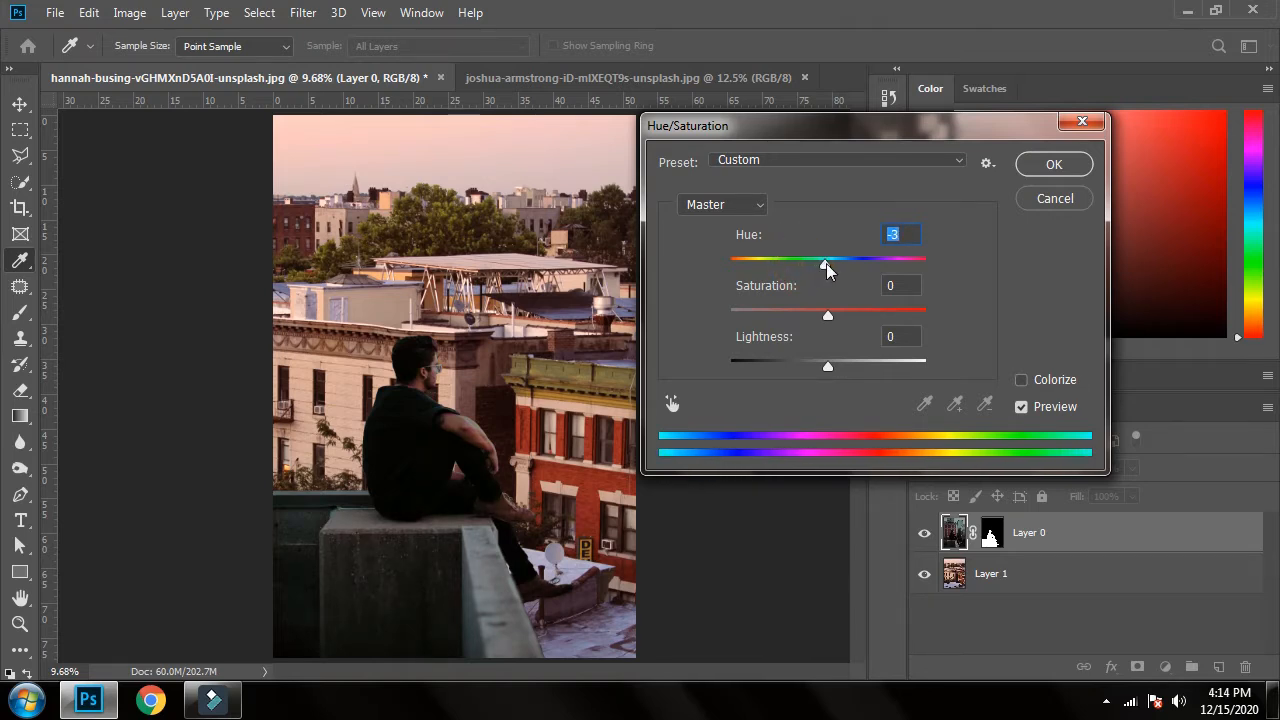
type("0")
mouse_move(827, 315)
left_mouse_down()
mouse_move(786, 317)
mouse_move(808, 318)
left_mouse_up()
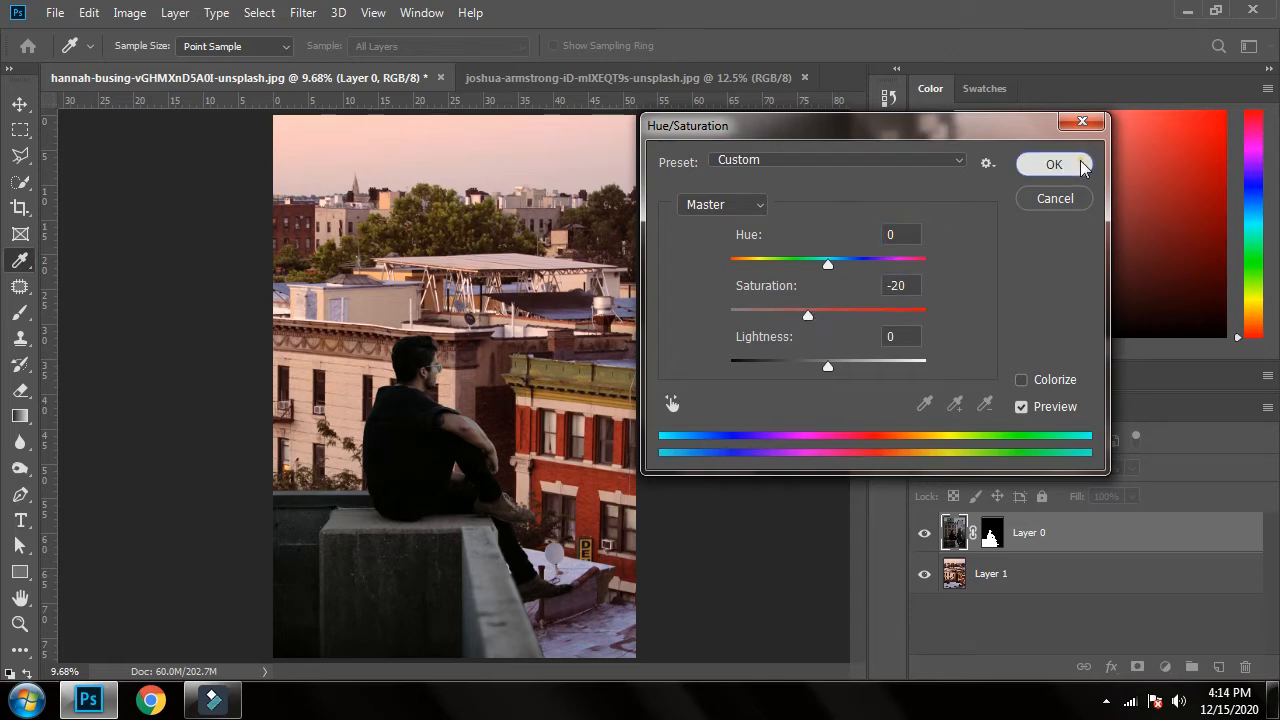
left_click(1058, 165)
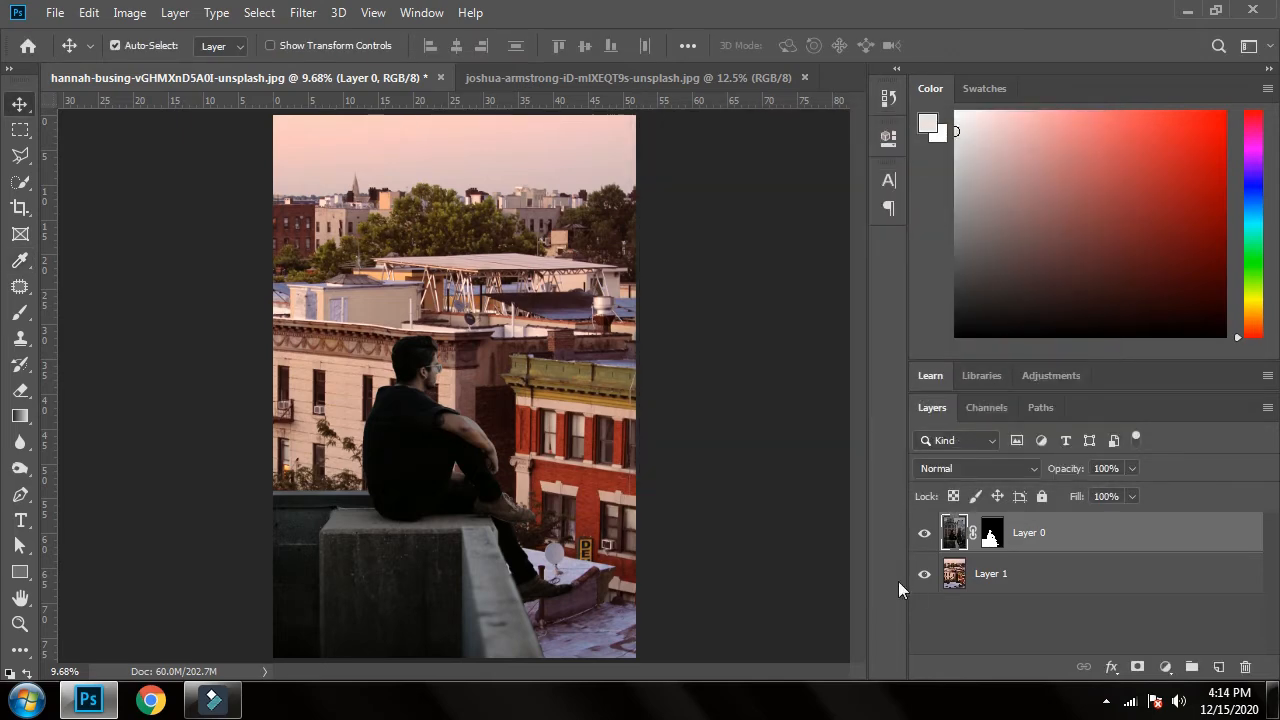
- Apply Brightness/Contrast to the cityscape layer with brightness -78 and contrast 49
left_click(1018, 580)
left_click(130, 13)
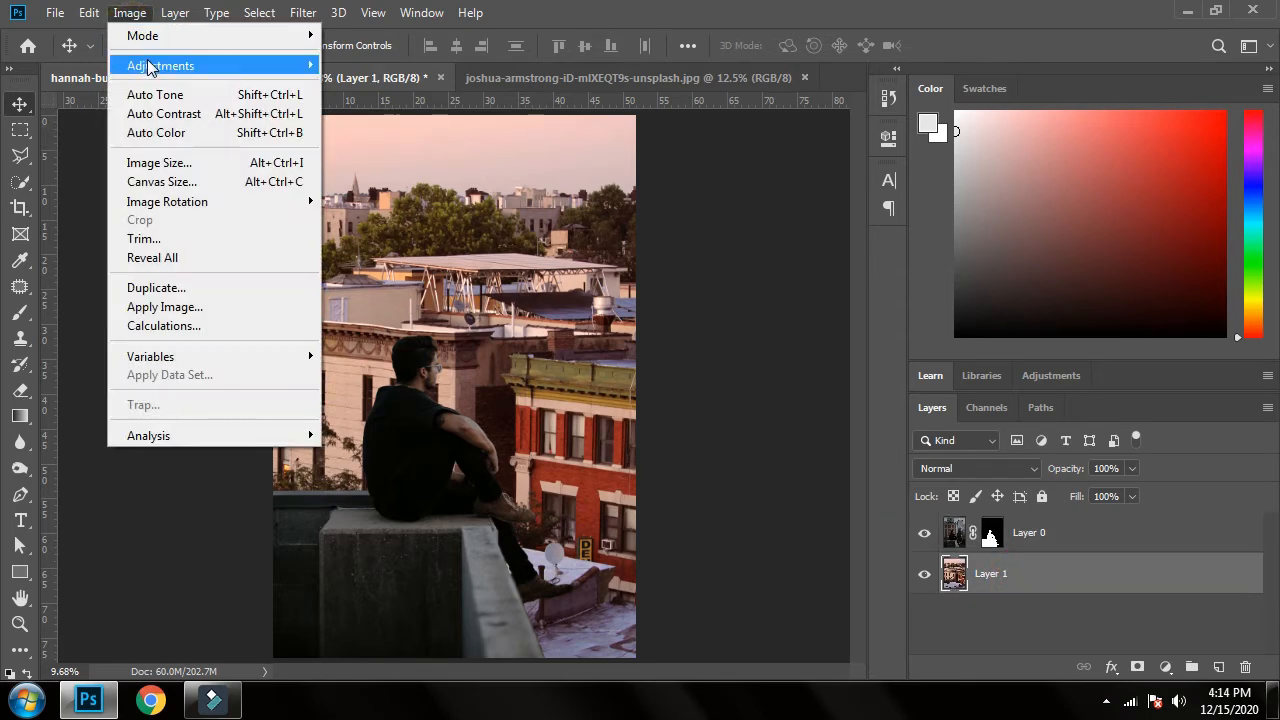
mouse_move(150, 66)
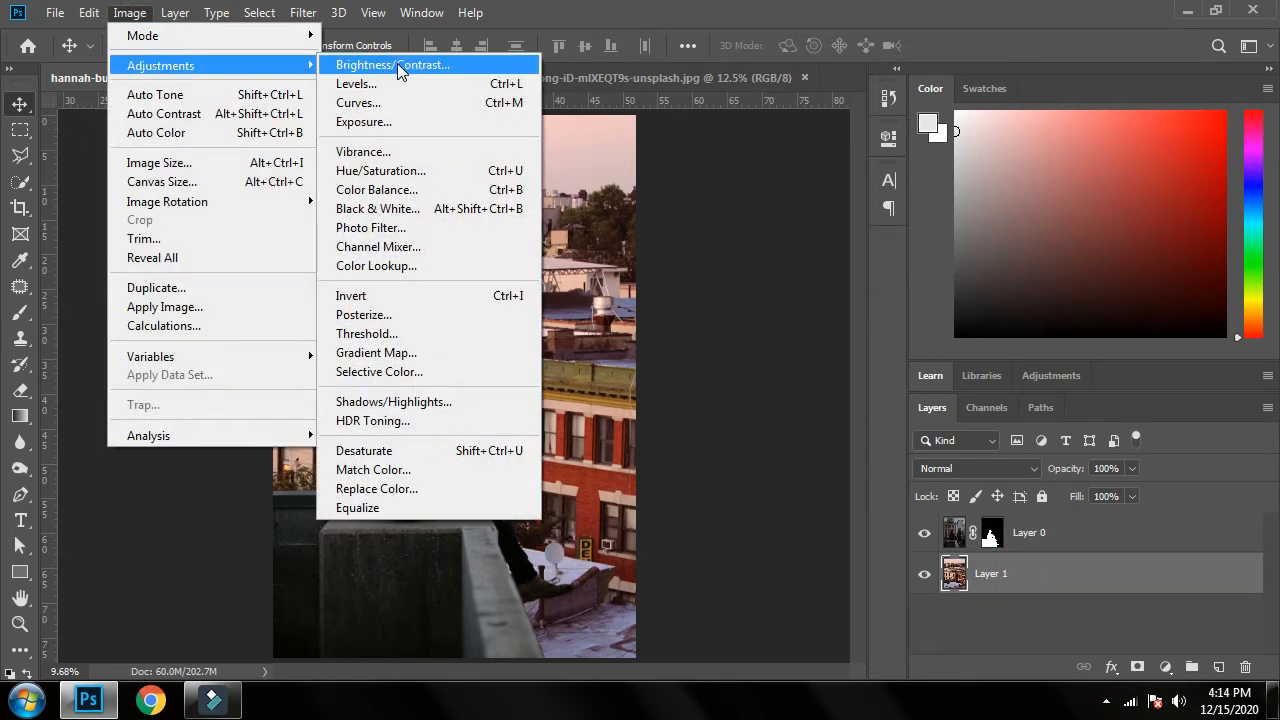
left_click(398, 66)
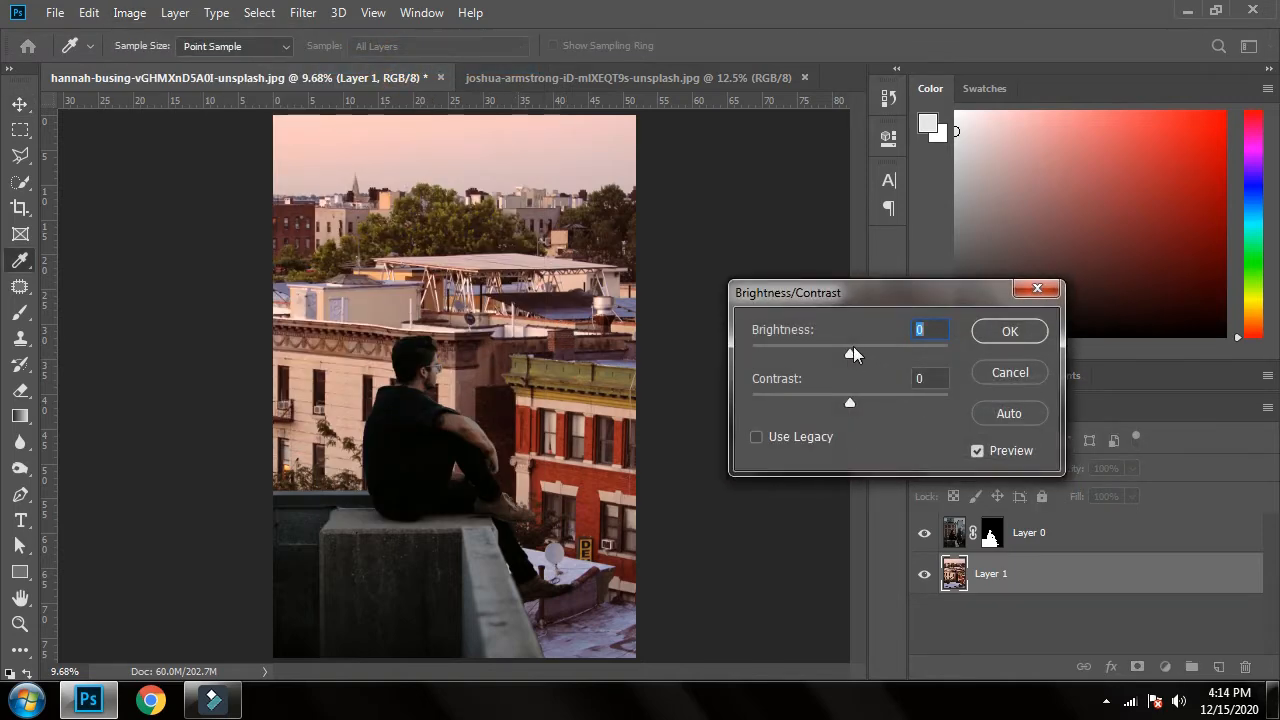
left_click_drag(850, 350, 798, 352)
left_click_drag(851, 398, 898, 399)
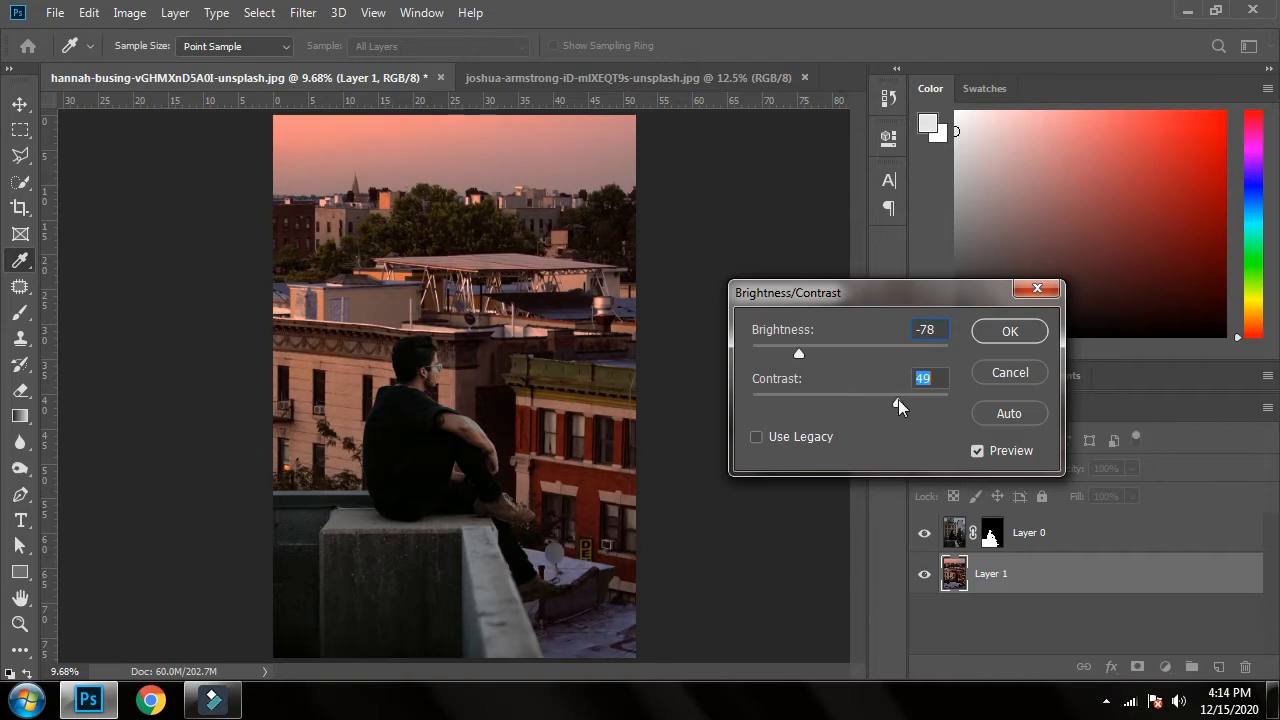
left_click(1011, 332)
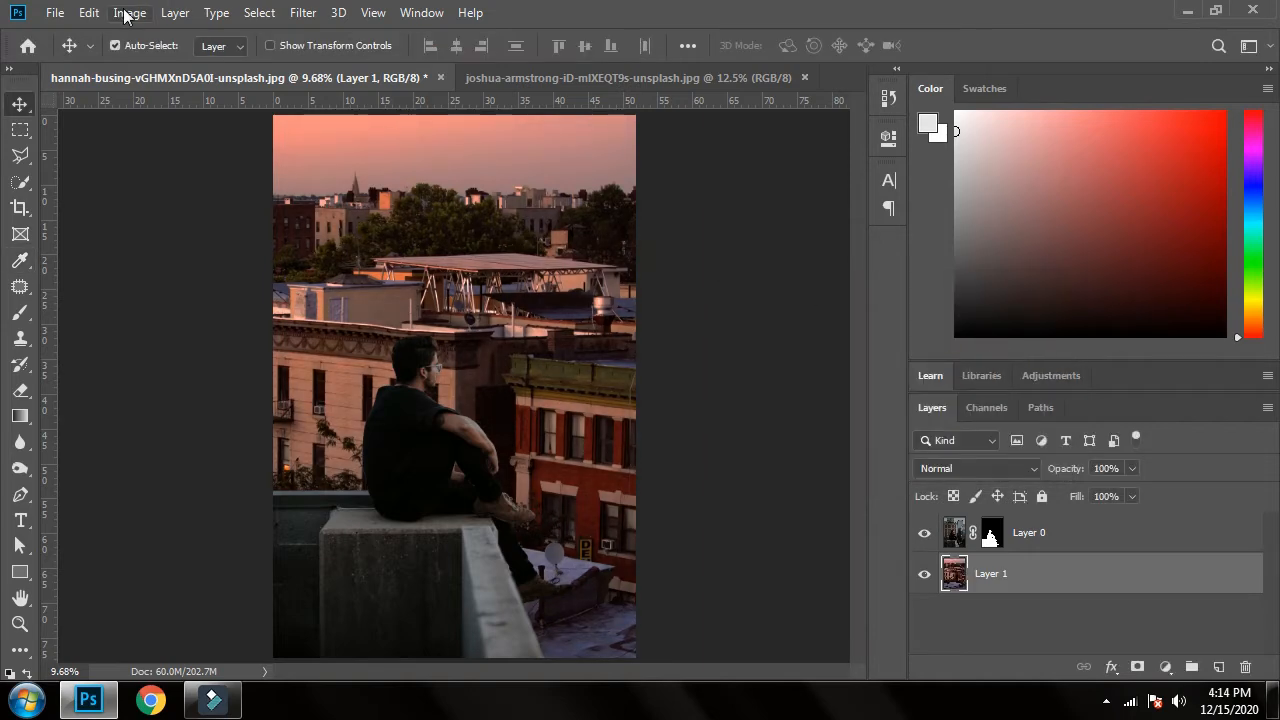
- Apply Levels to the cityscape layer with the black input level at 12 and the midtones at 1.21
left_click(129, 12)
mouse_move(200, 66)
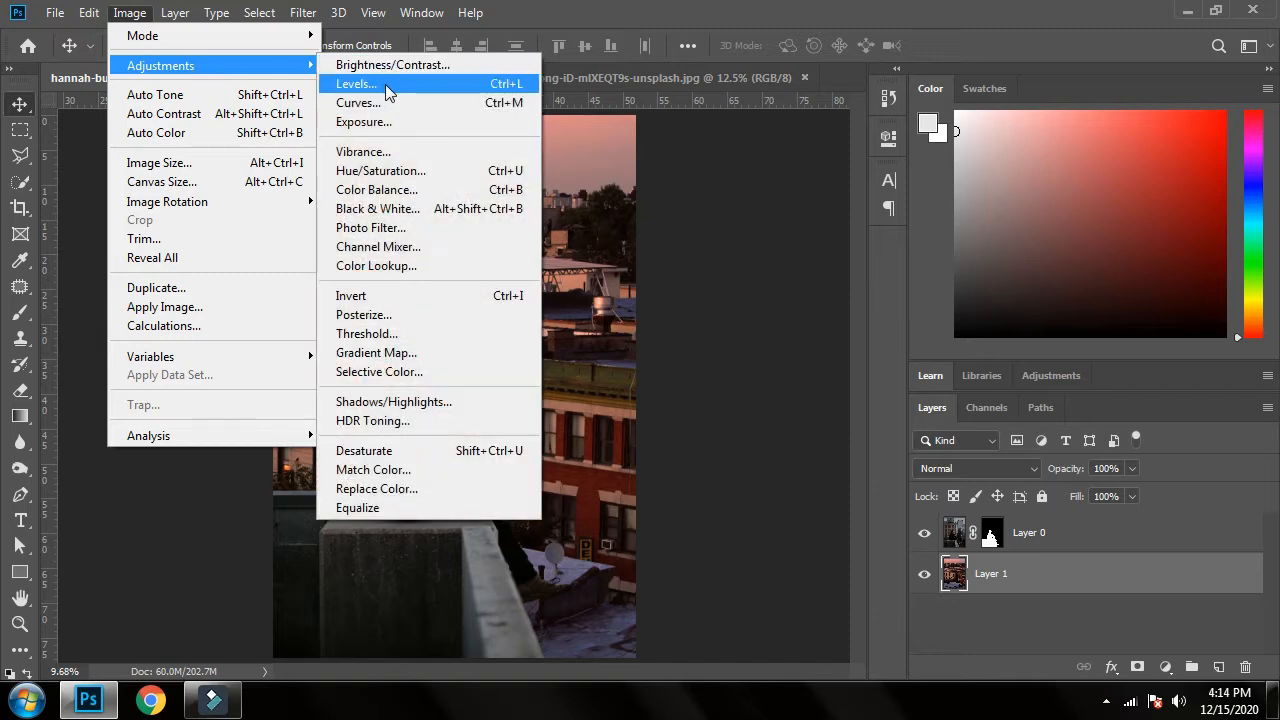
left_click(387, 90)
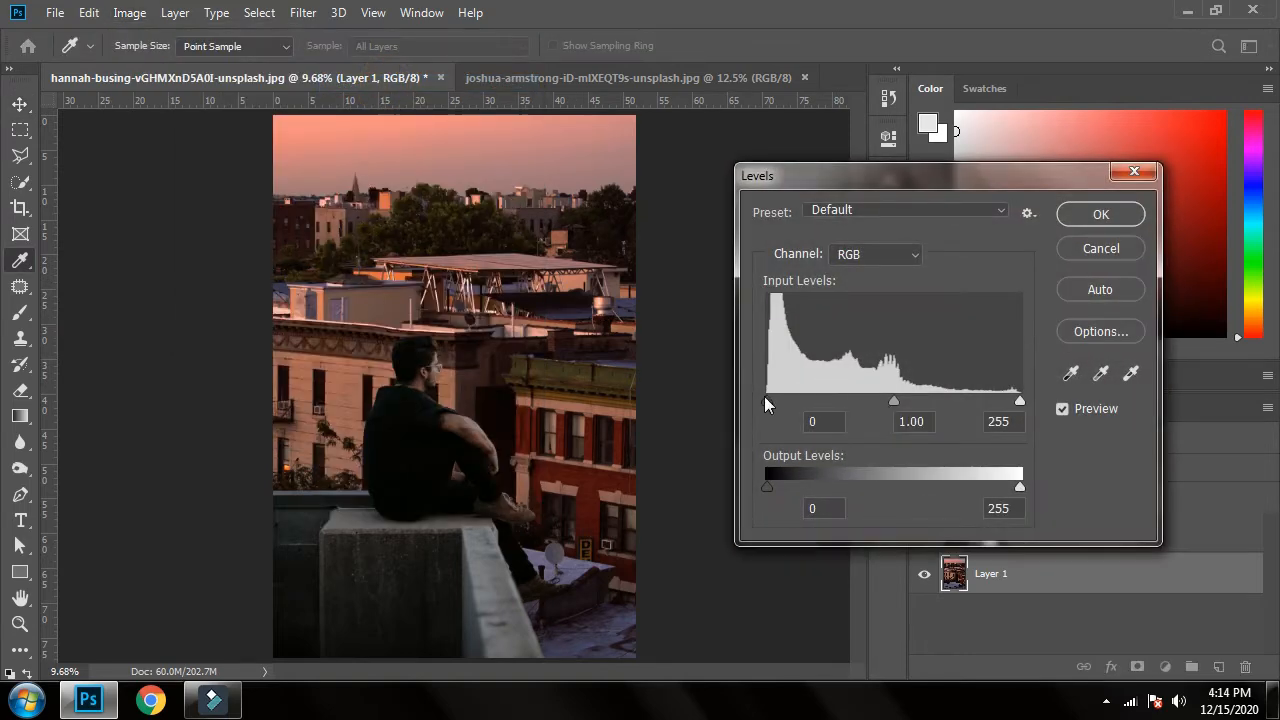
left_click_drag(765, 400, 779, 401)
left_click_drag(900, 401, 884, 396)
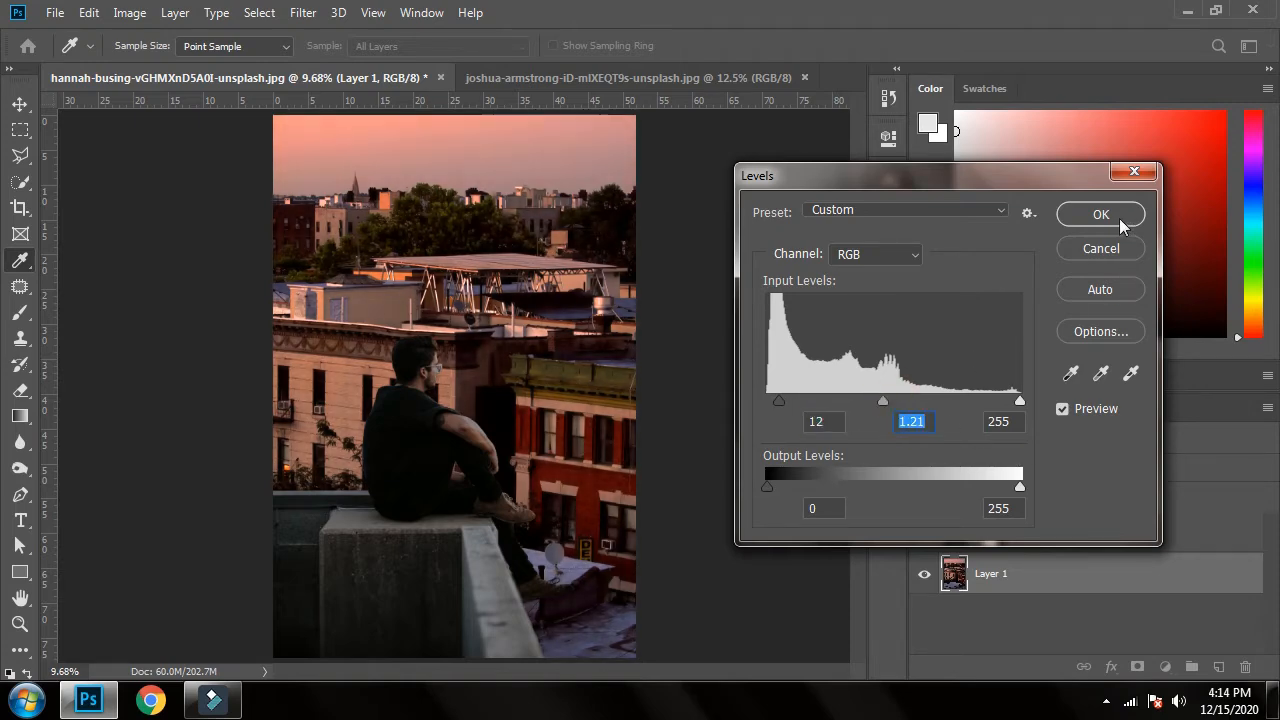
left_click(1131, 212)
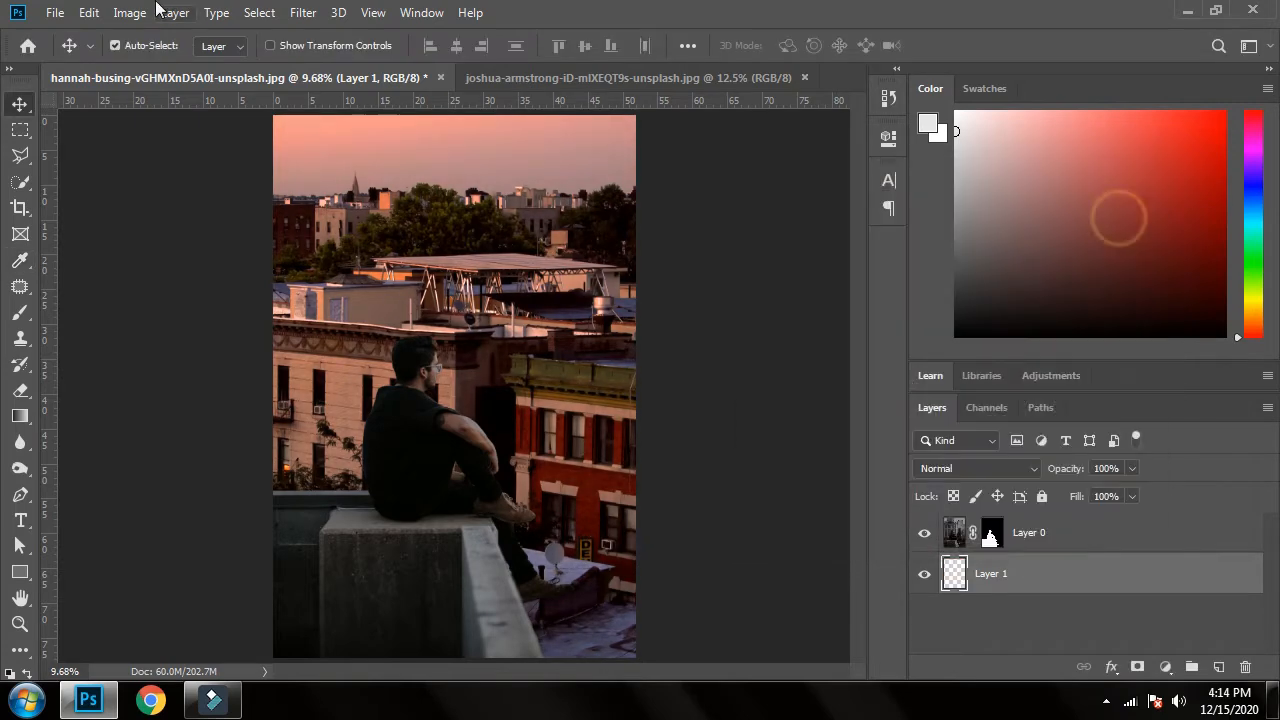
- Apply Vibrance to the cityscape layer with vibrance -29 and saturation -20
left_click(133, 12)
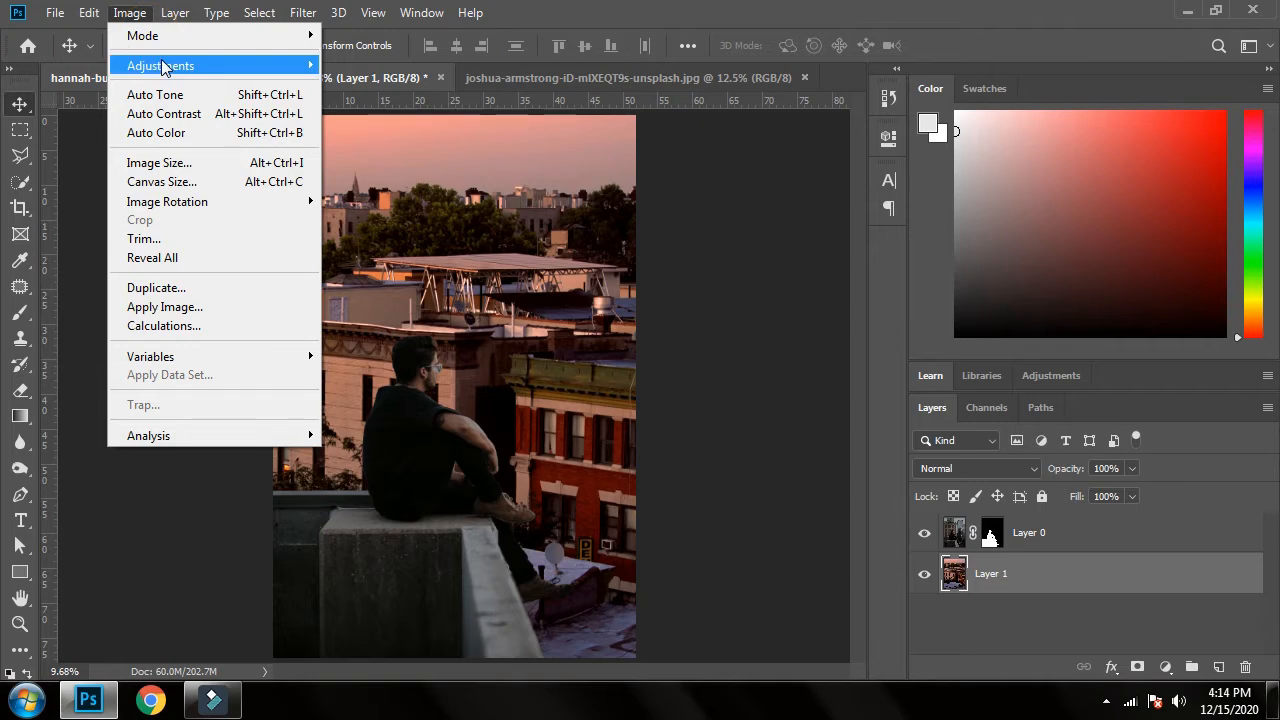
mouse_move(166, 65)
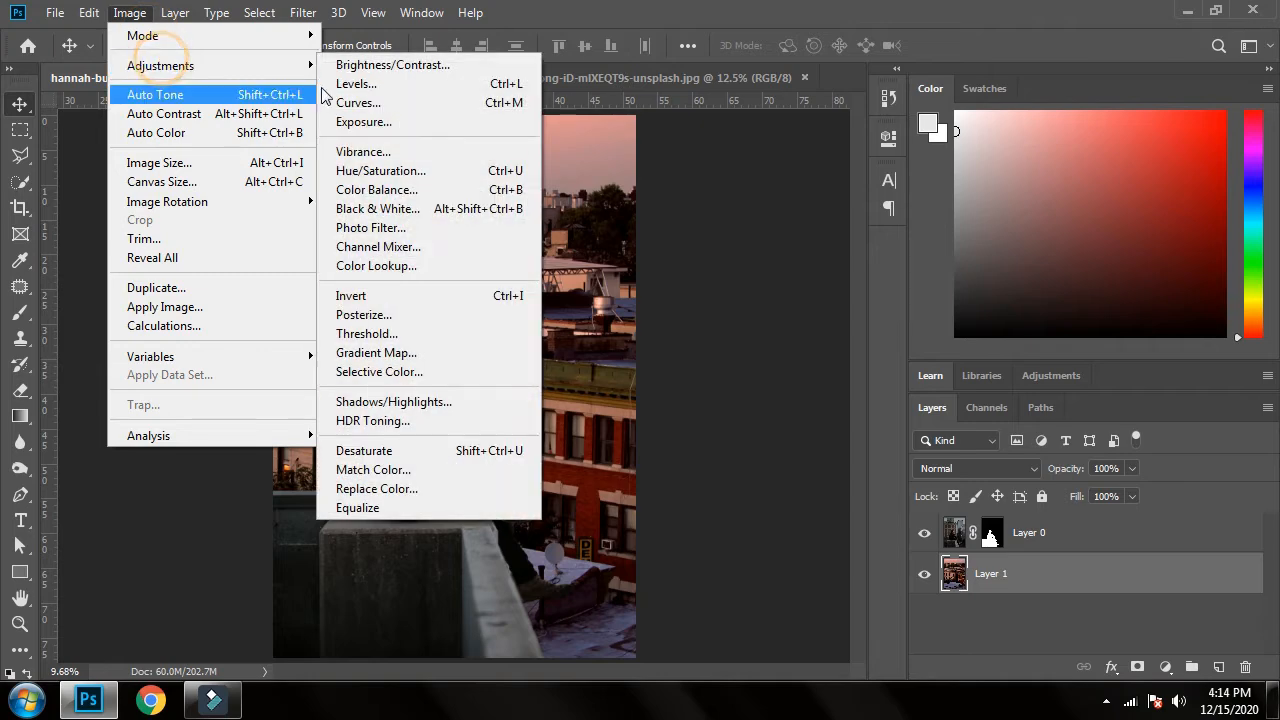
left_click(401, 152)
left_click_drag(590, 224, 557, 229)
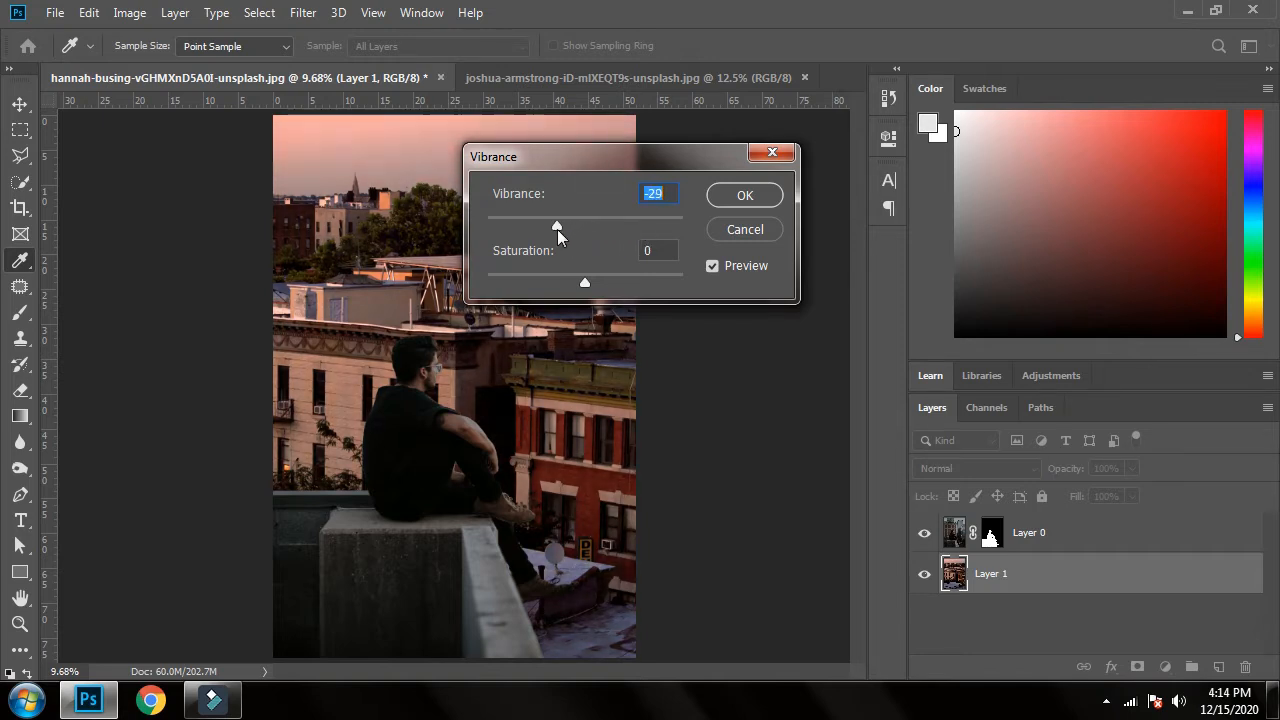
left_click(574, 281)
left_click_drag(574, 281, 565, 285)
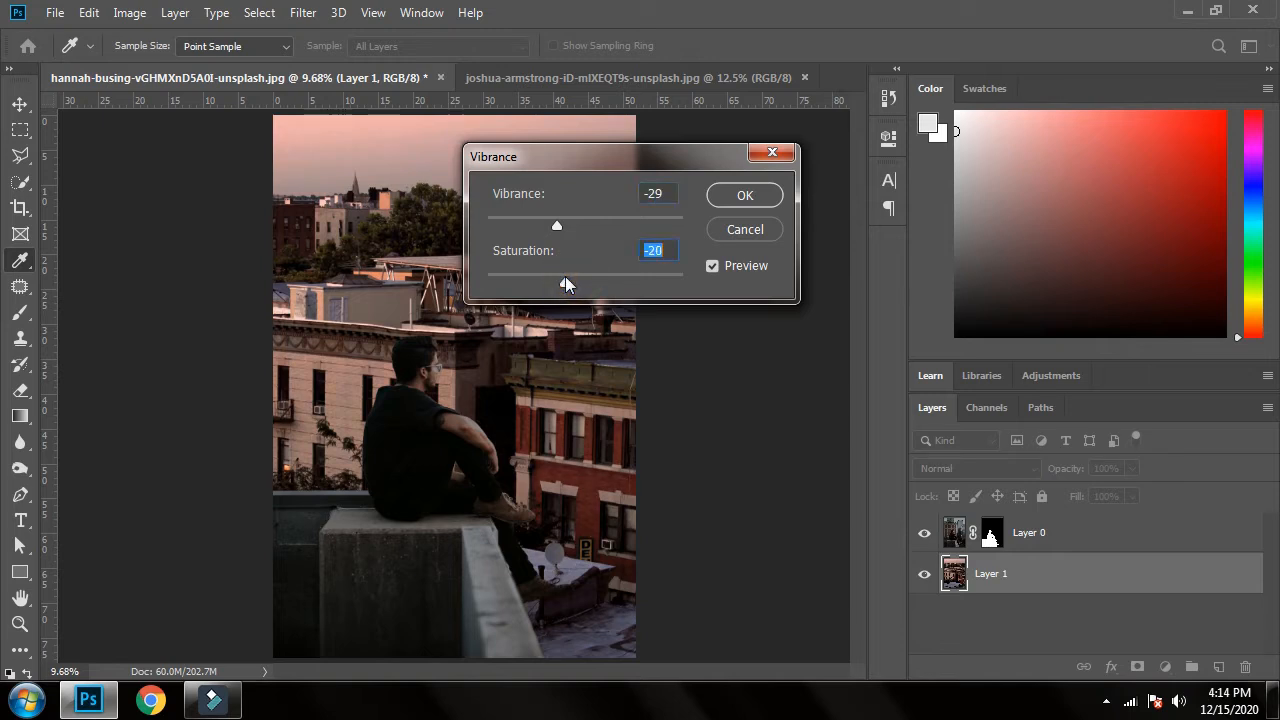
left_click(752, 200)
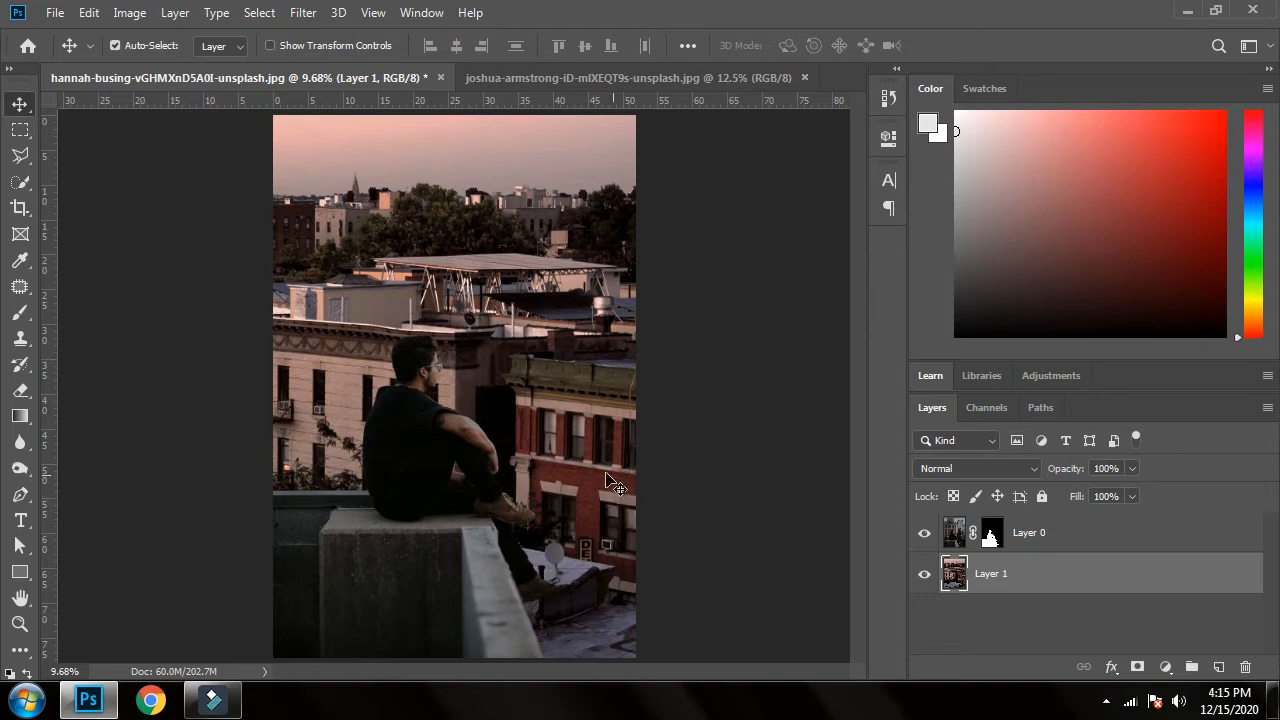
- Group the man and cityscape layers together and duplicate the group
left_click(1127, 538, "ctrl")
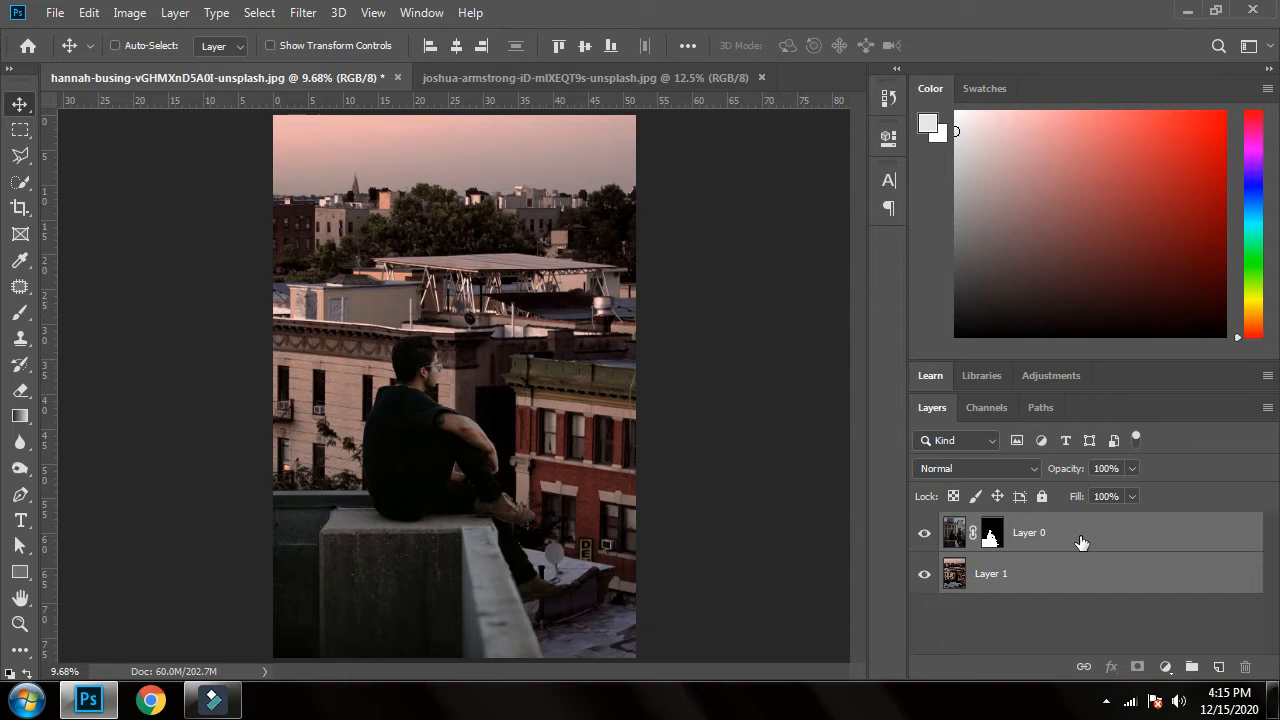
key("ctrl+g")
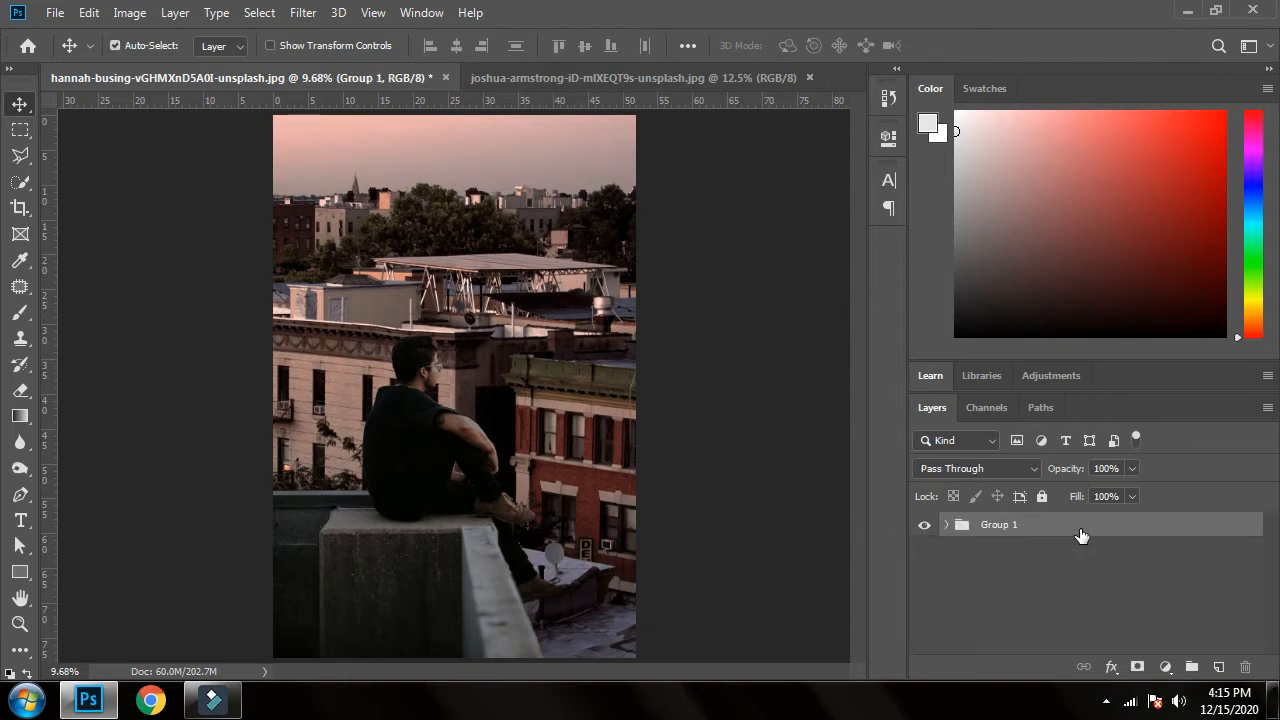
key("ctrl+j")
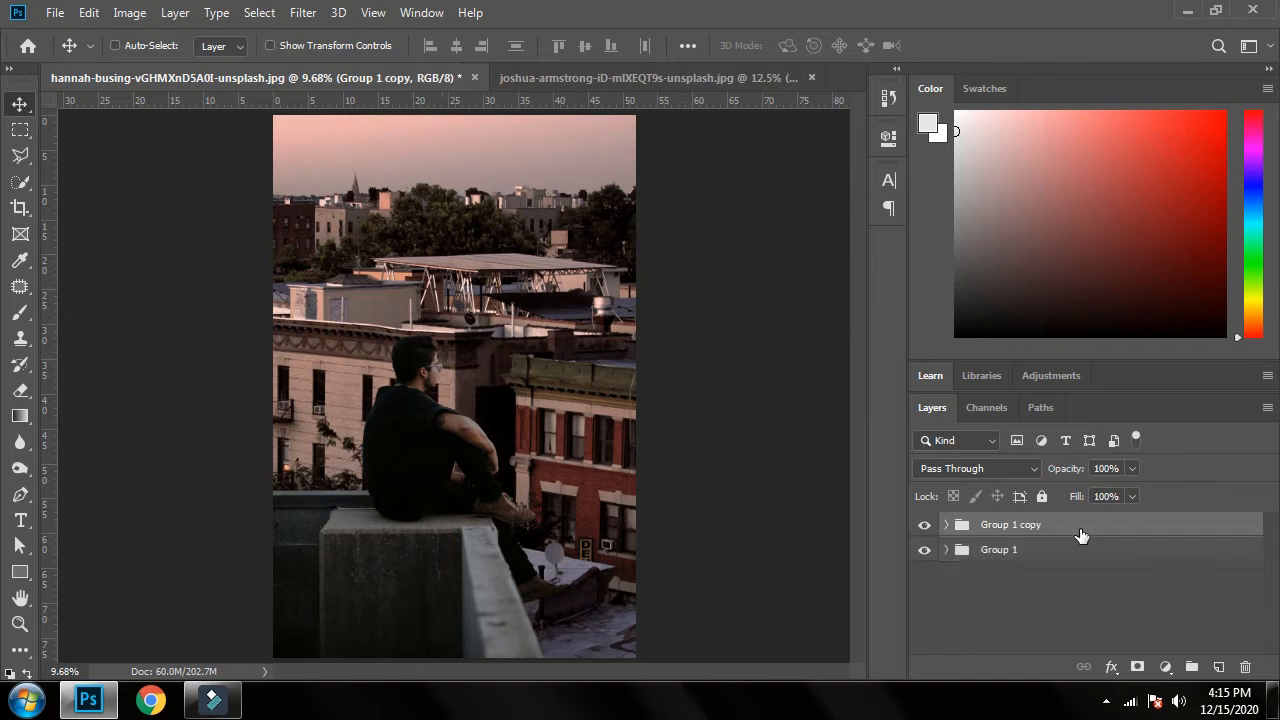
- With the original group hidden, convert the duplicated group to a smart object and rasterize it into a single layer
left_click(923, 550)
left_click(923, 550)
left_click(923, 550)
right_click(1000, 526)
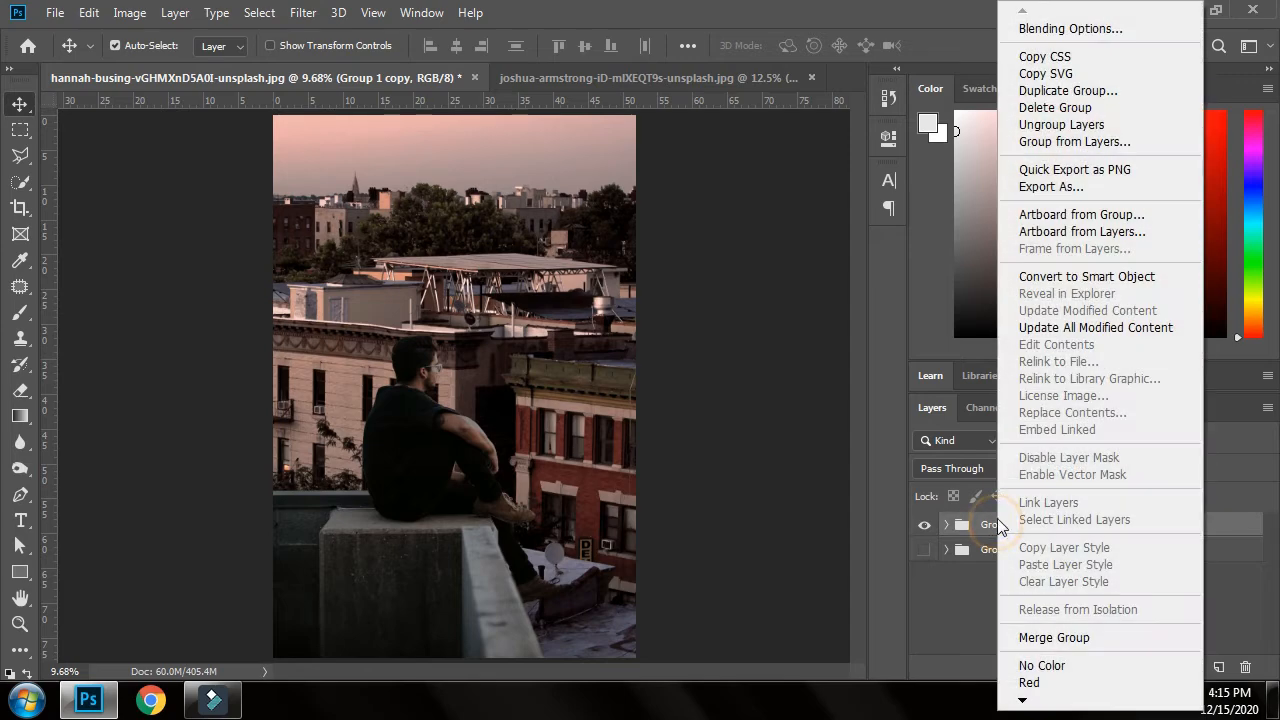
left_click(1061, 280)
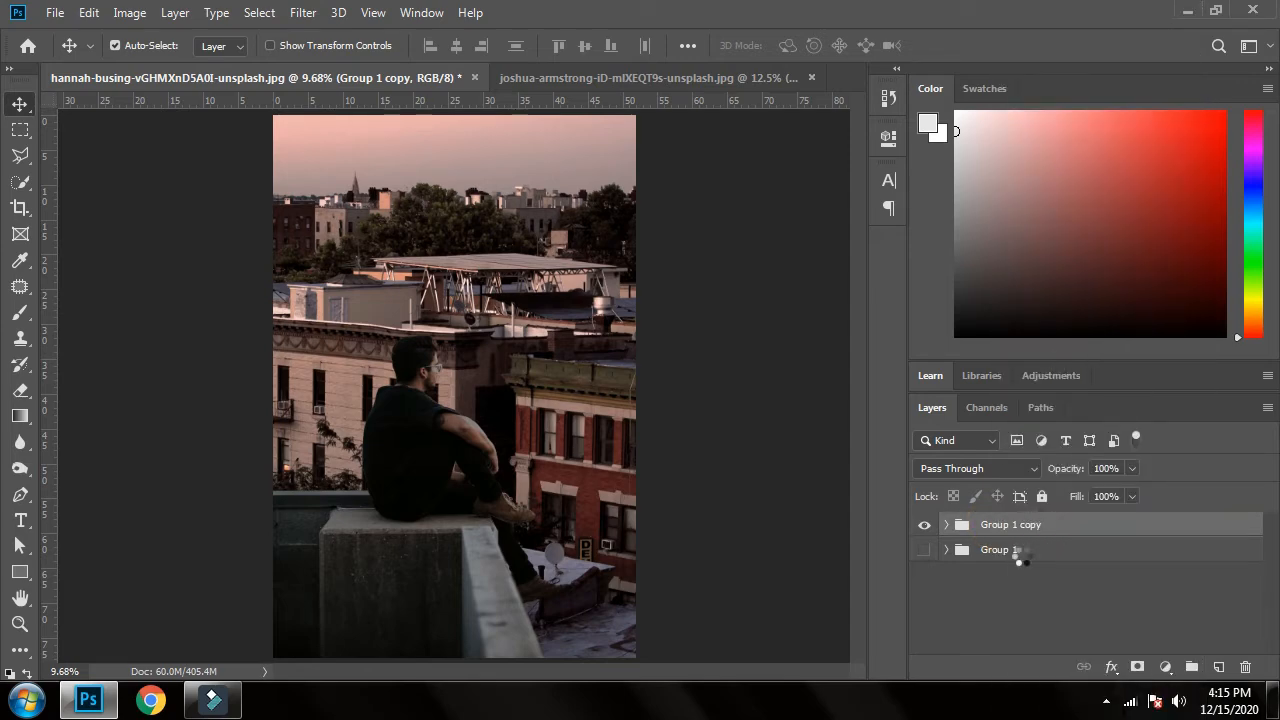
right_click(1056, 529)
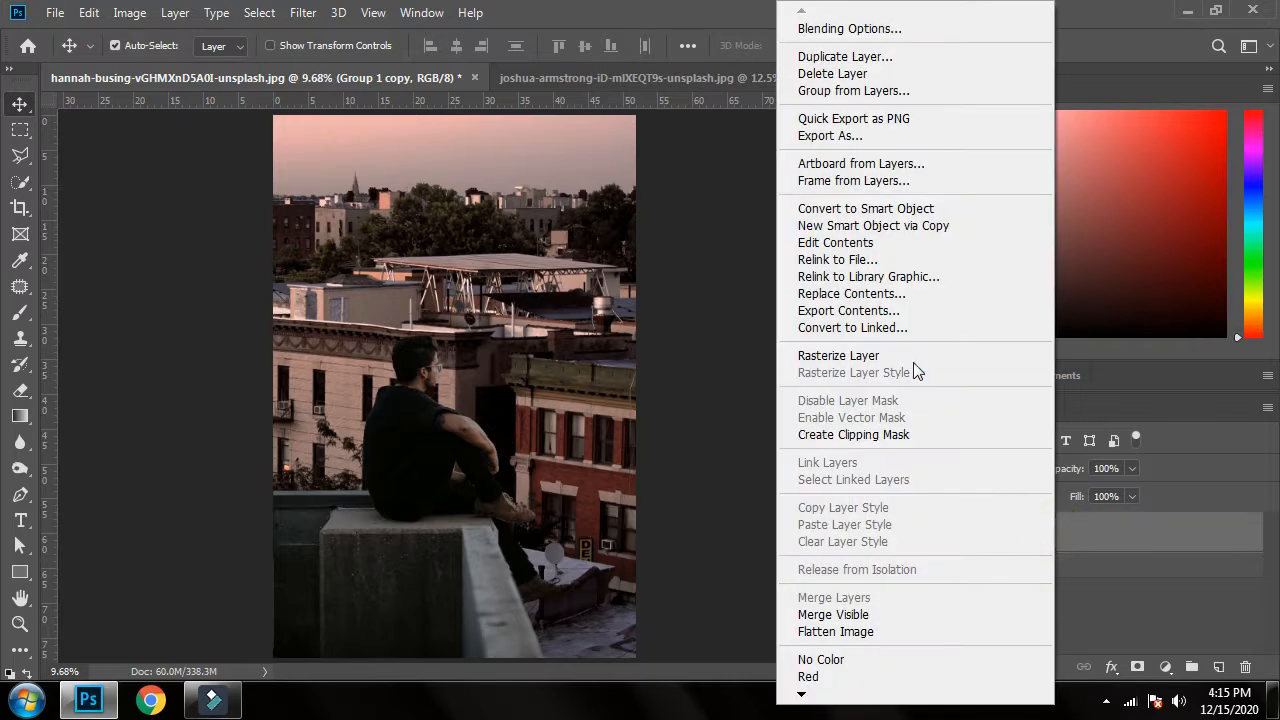
left_click(909, 357)
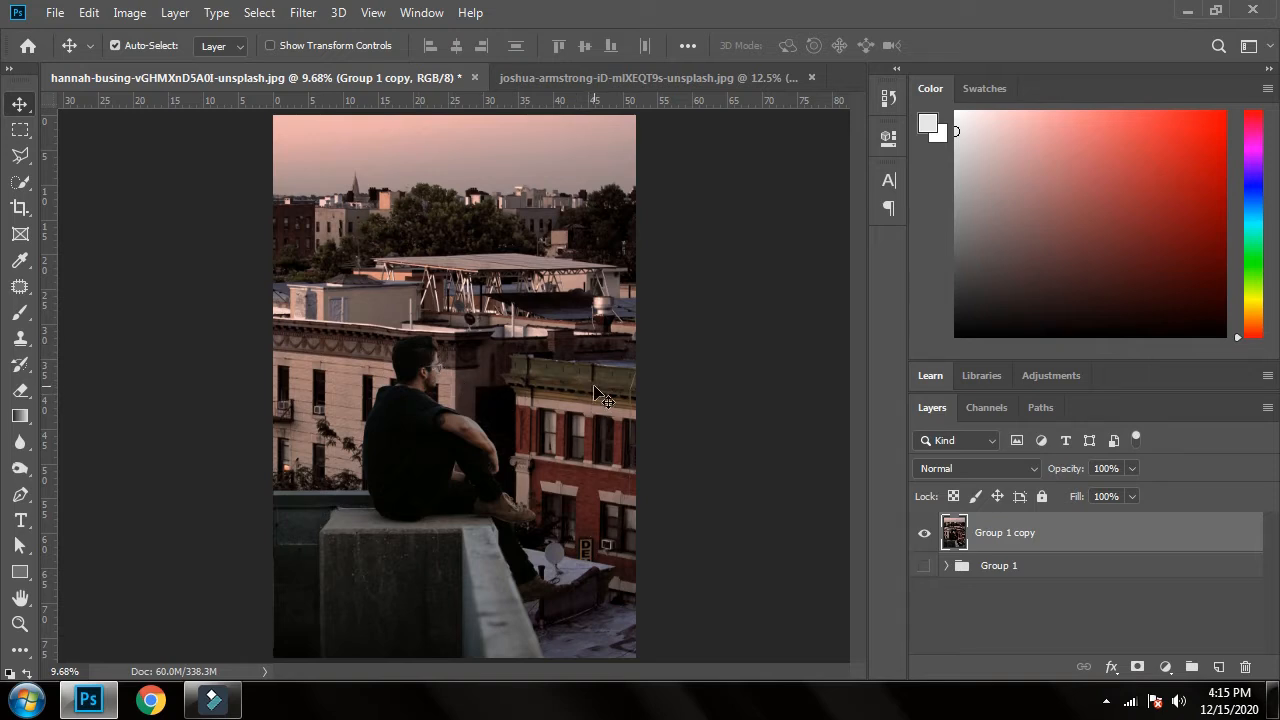
- Undo the rasterizing and smart object conversion of the duplicated group and the hiding of the original group
left_click(302, 13)
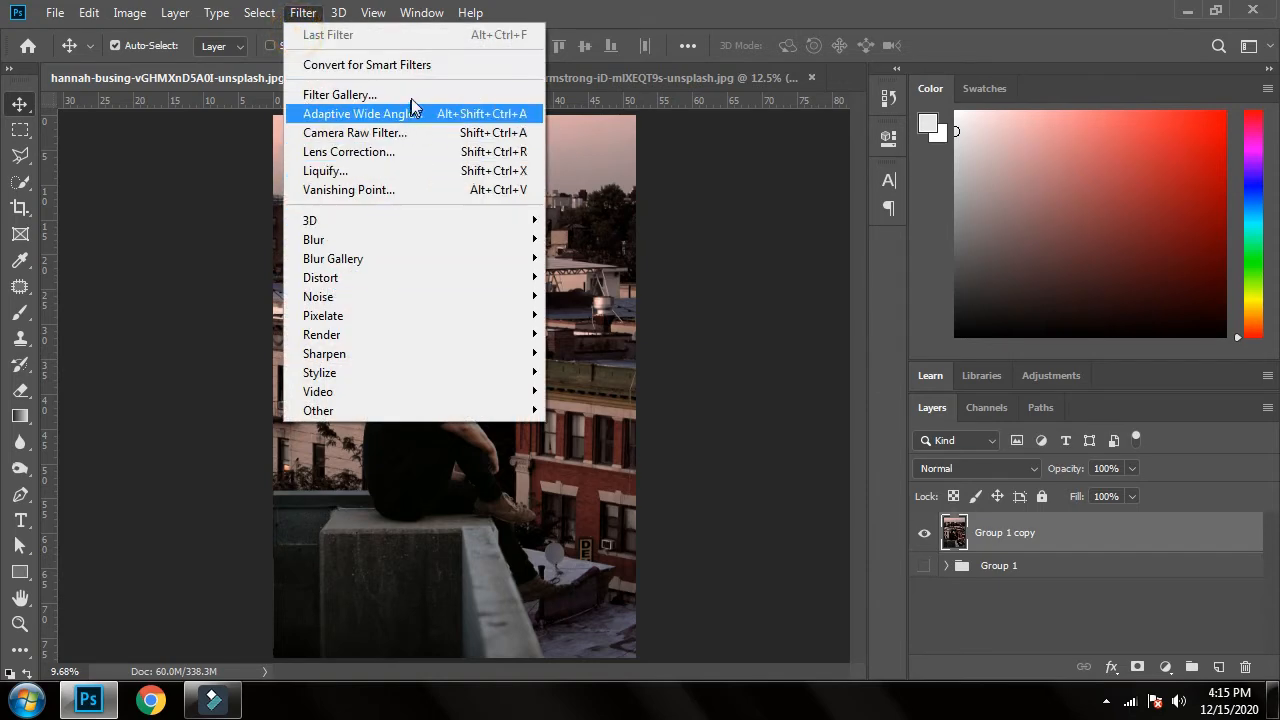
mouse_move(398, 240)
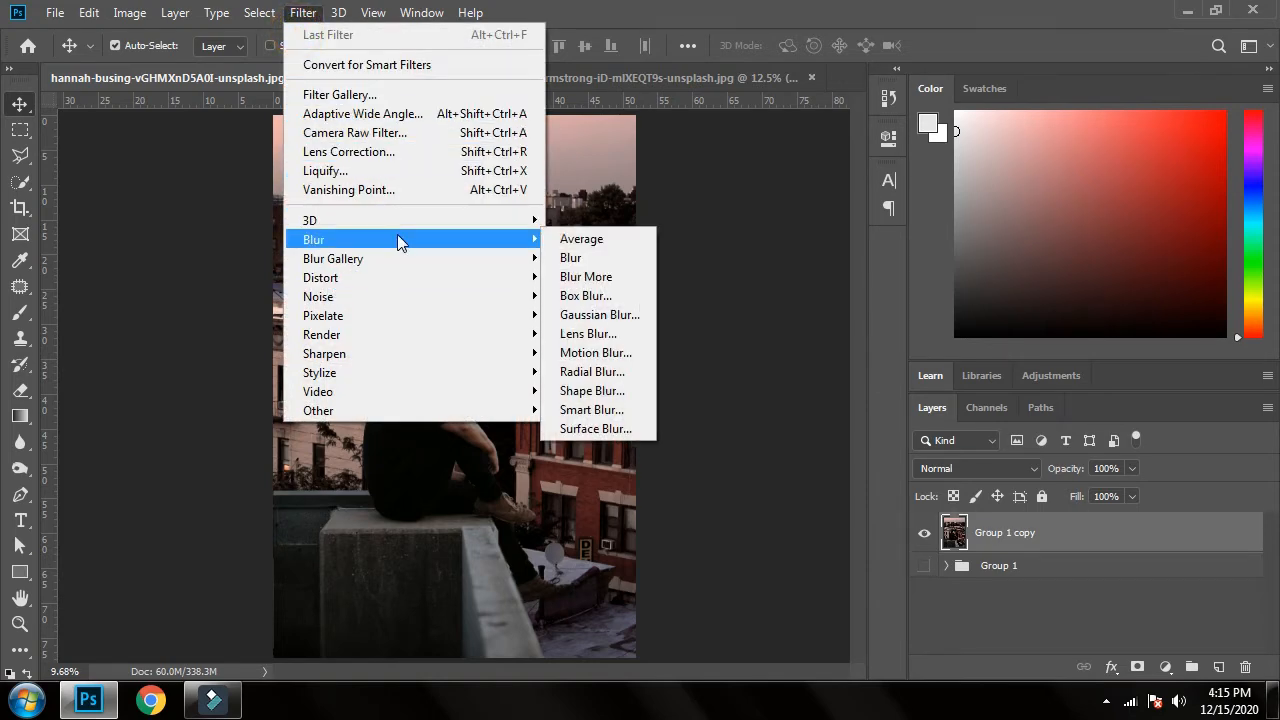
left_click(699, 240)
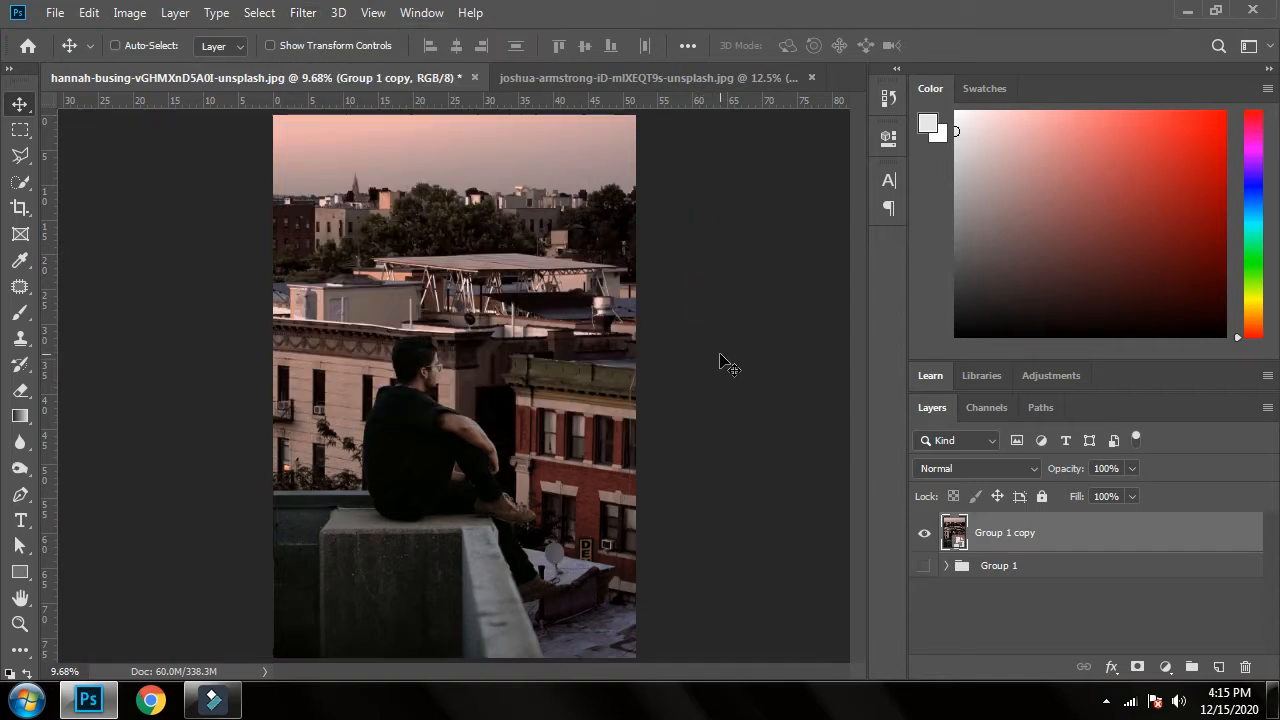
key("ctrl+z")
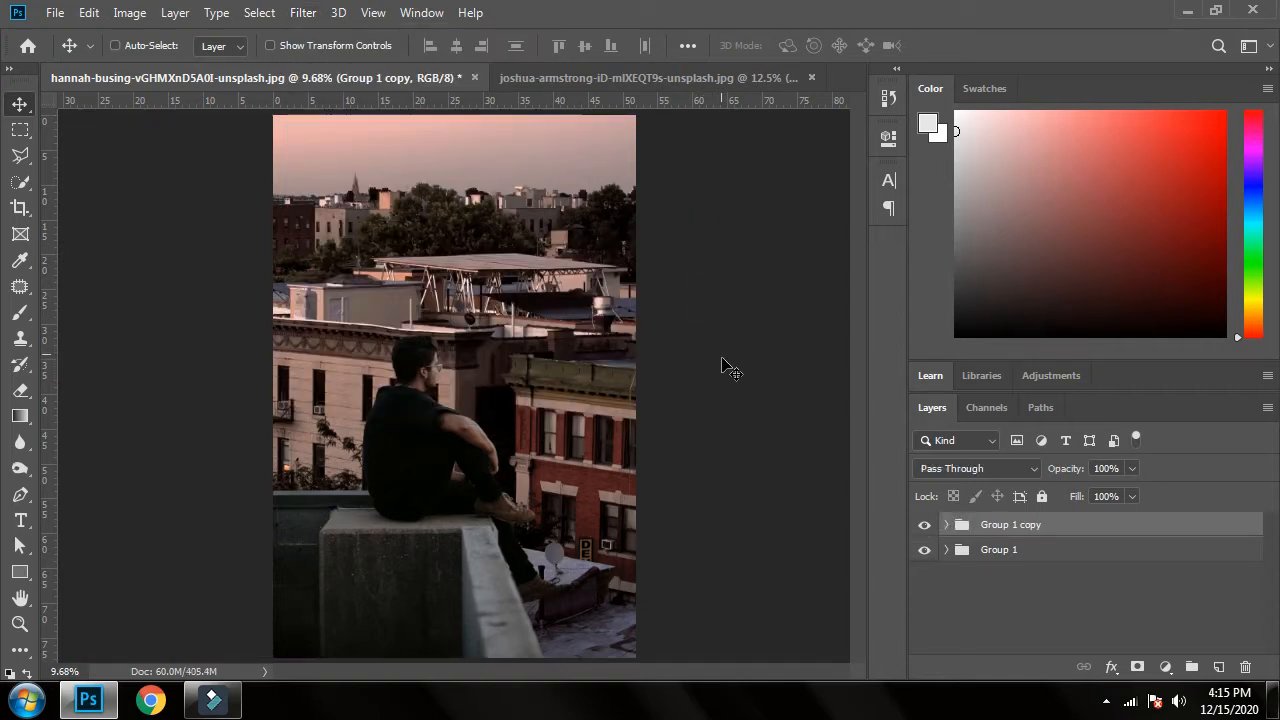
- Hide the original group and apply a 4-pixel Gaussian Blur to the cityscape layer inside the duplicated group
left_click(923, 549, "ctrl")
left_click(946, 525)
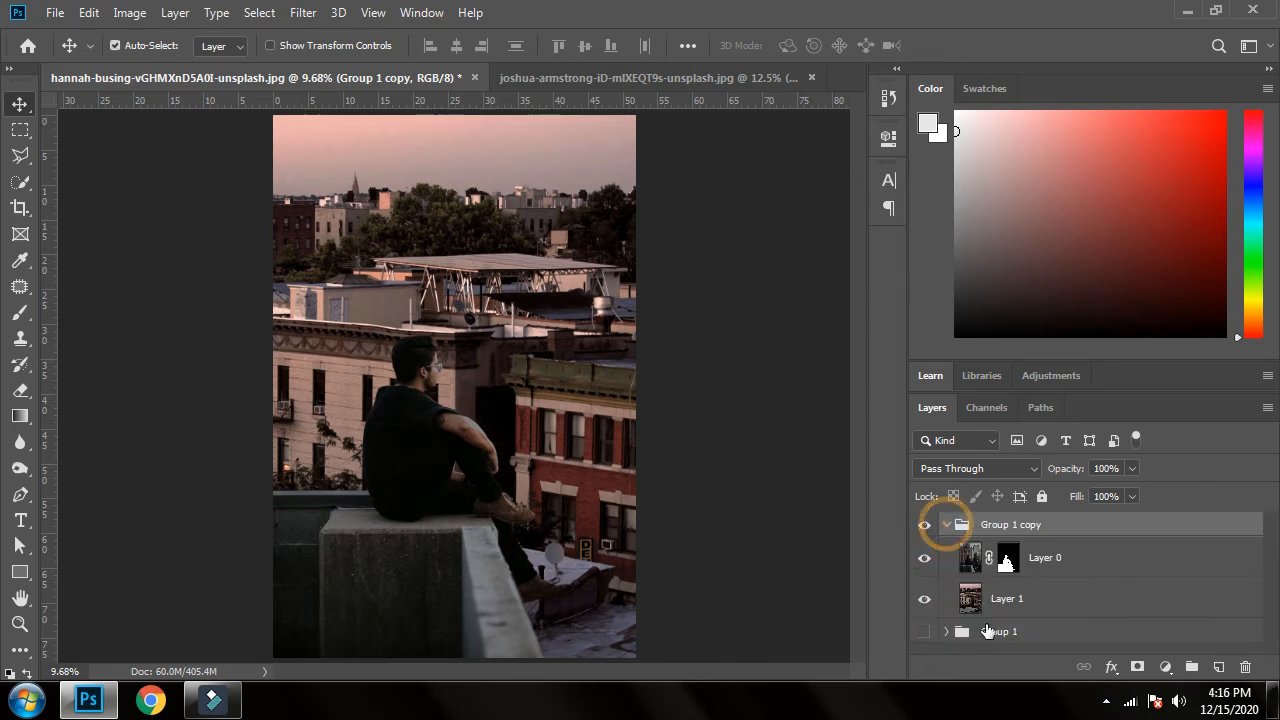
left_click(1000, 598)
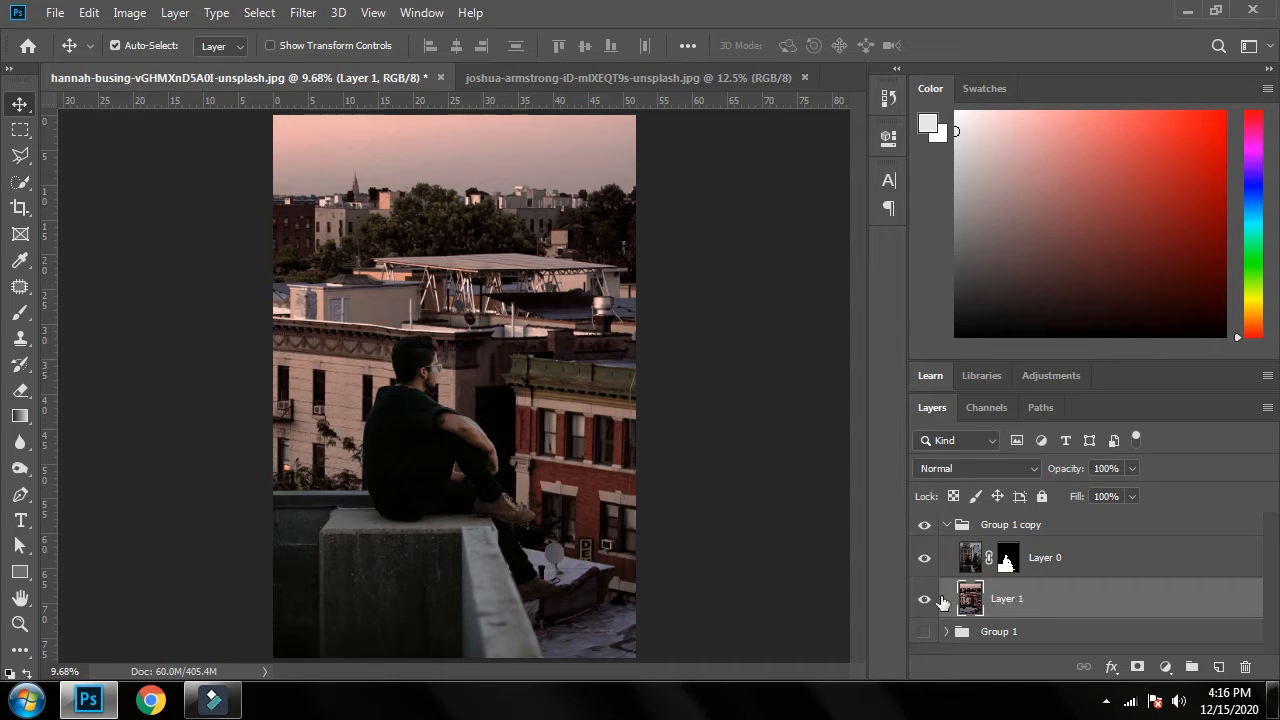
left_click(303, 12)
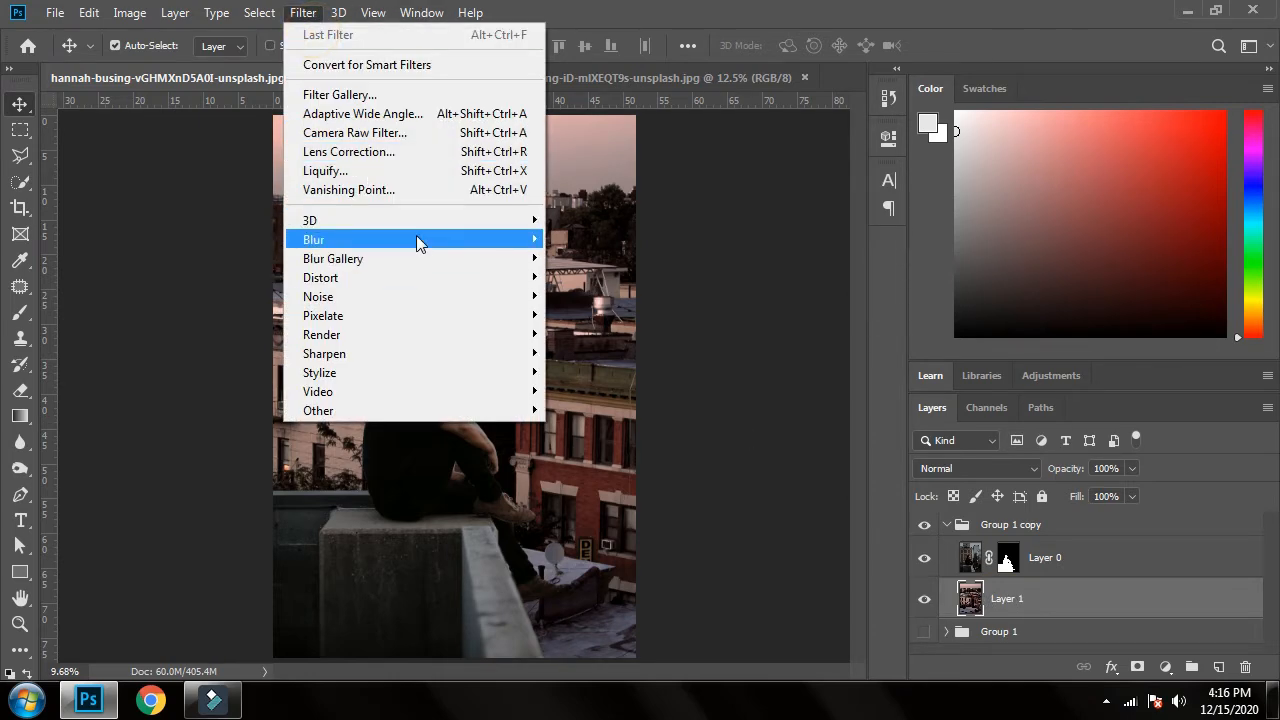
mouse_move(416, 239)
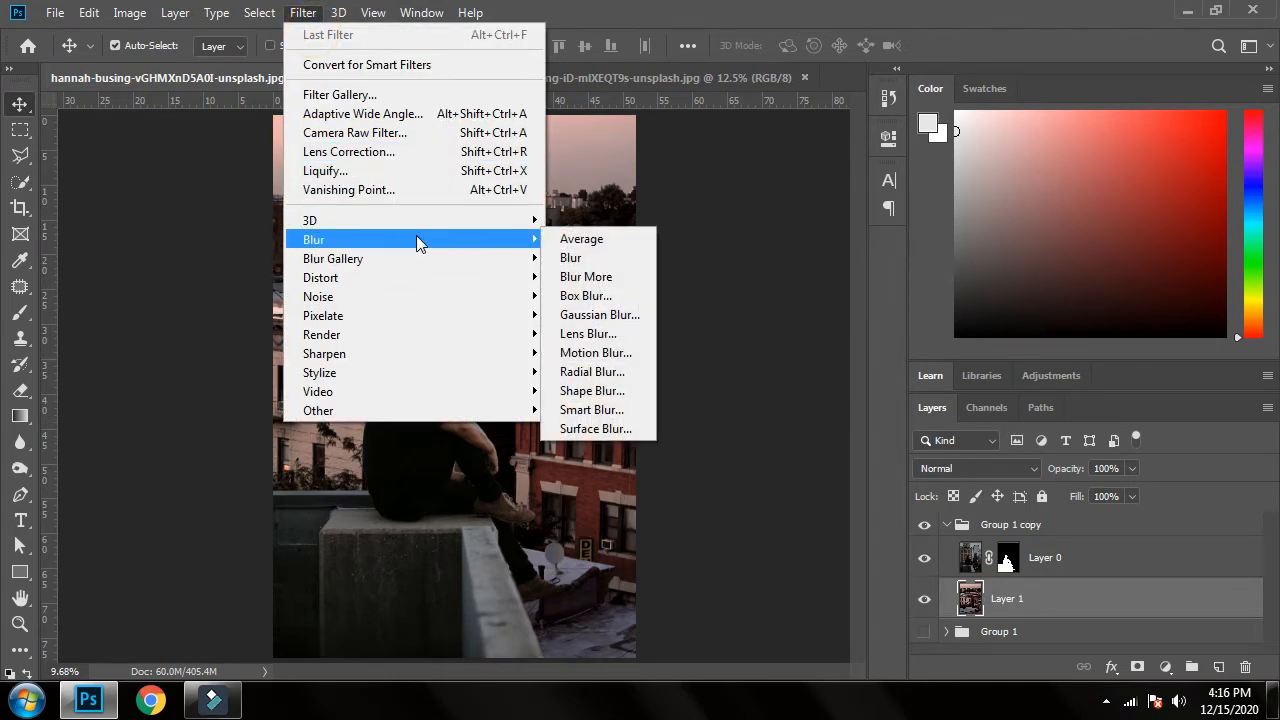
left_click(618, 315)
left_click_drag(634, 218, 804, 216)
mouse_move(713, 499)
left_mouse_down()
mouse_move(724, 505)
mouse_move(708, 496)
left_mouse_up()
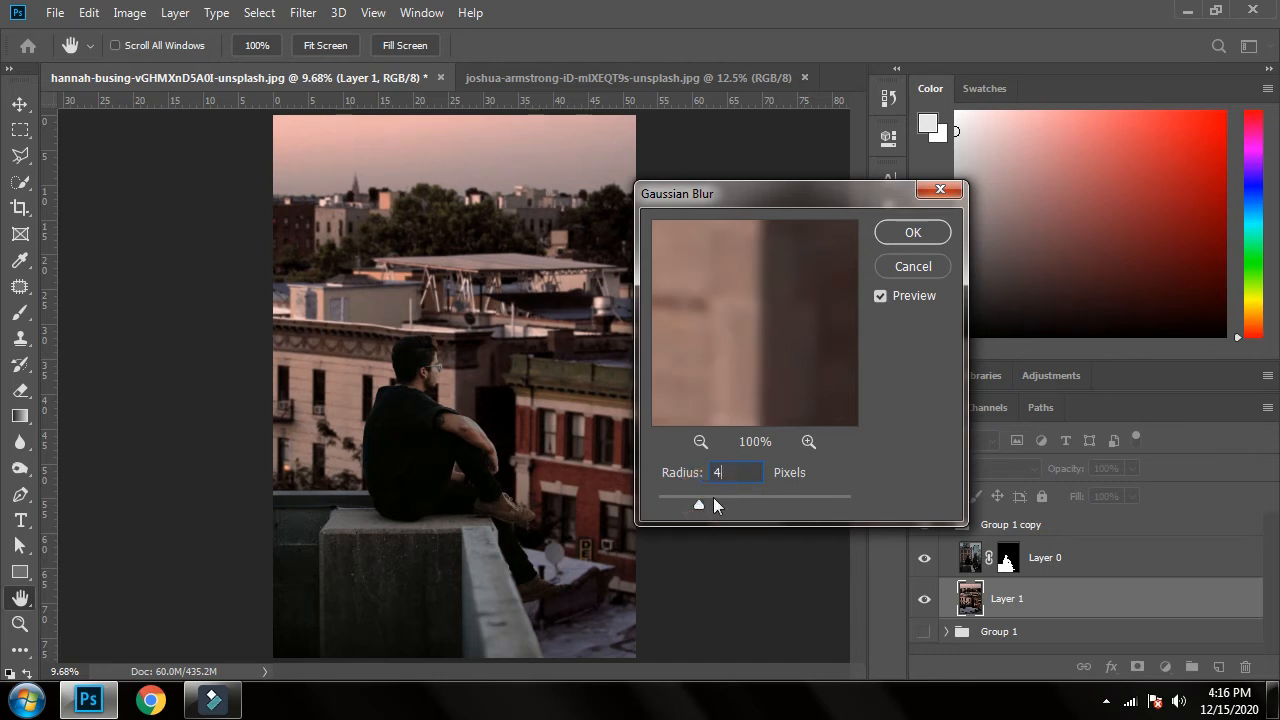
left_click(898, 235)
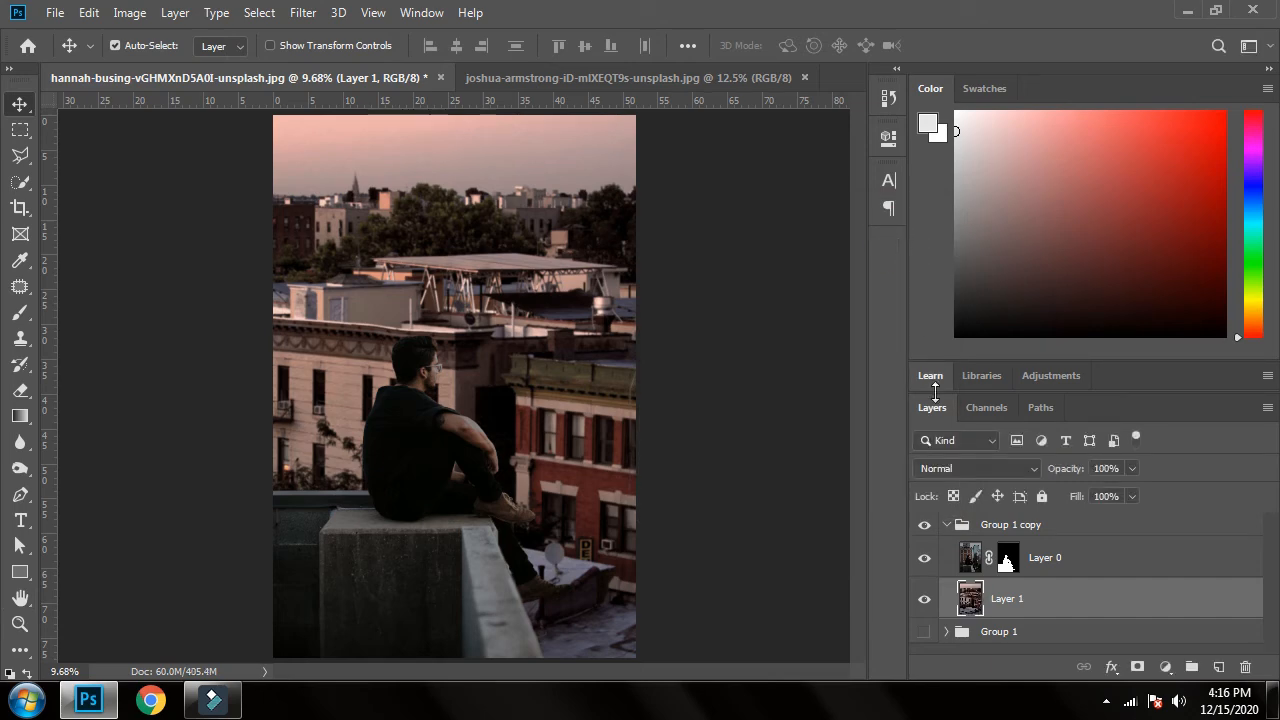
- Blur the cityscape layer further with a second Gaussian Blur at a 23.5-pixel radius
left_click(302, 13)
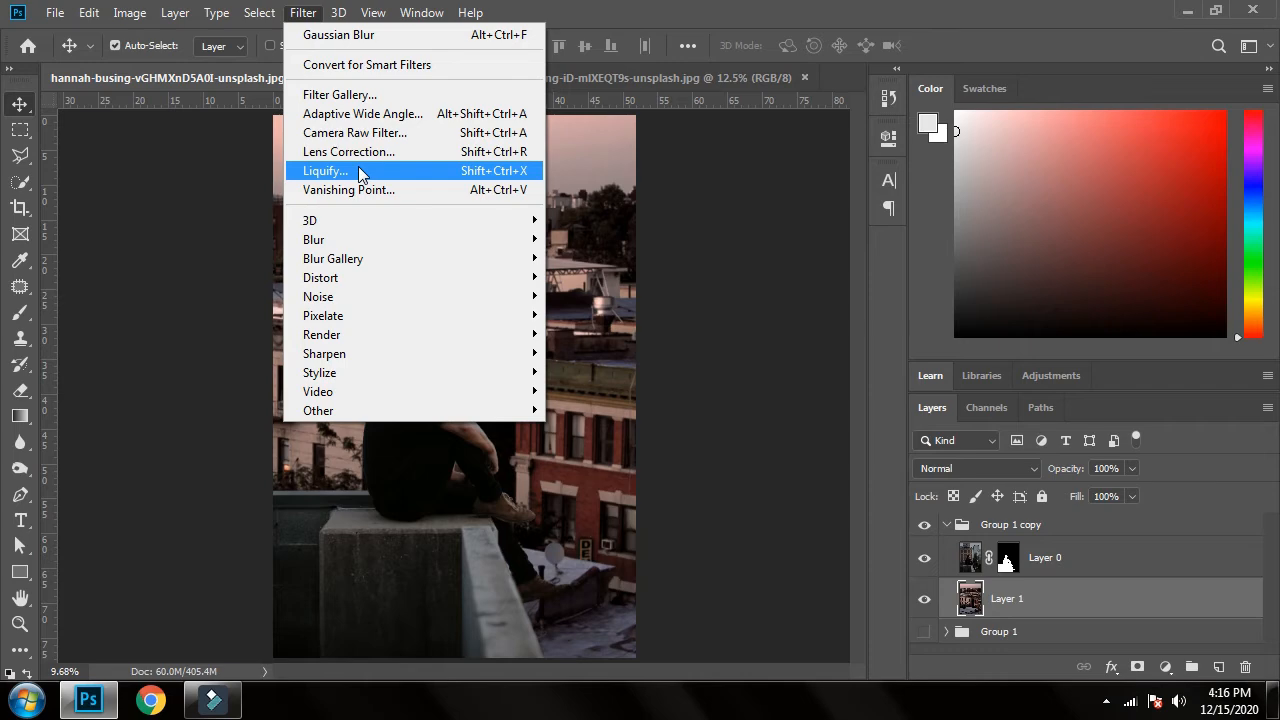
mouse_move(367, 241)
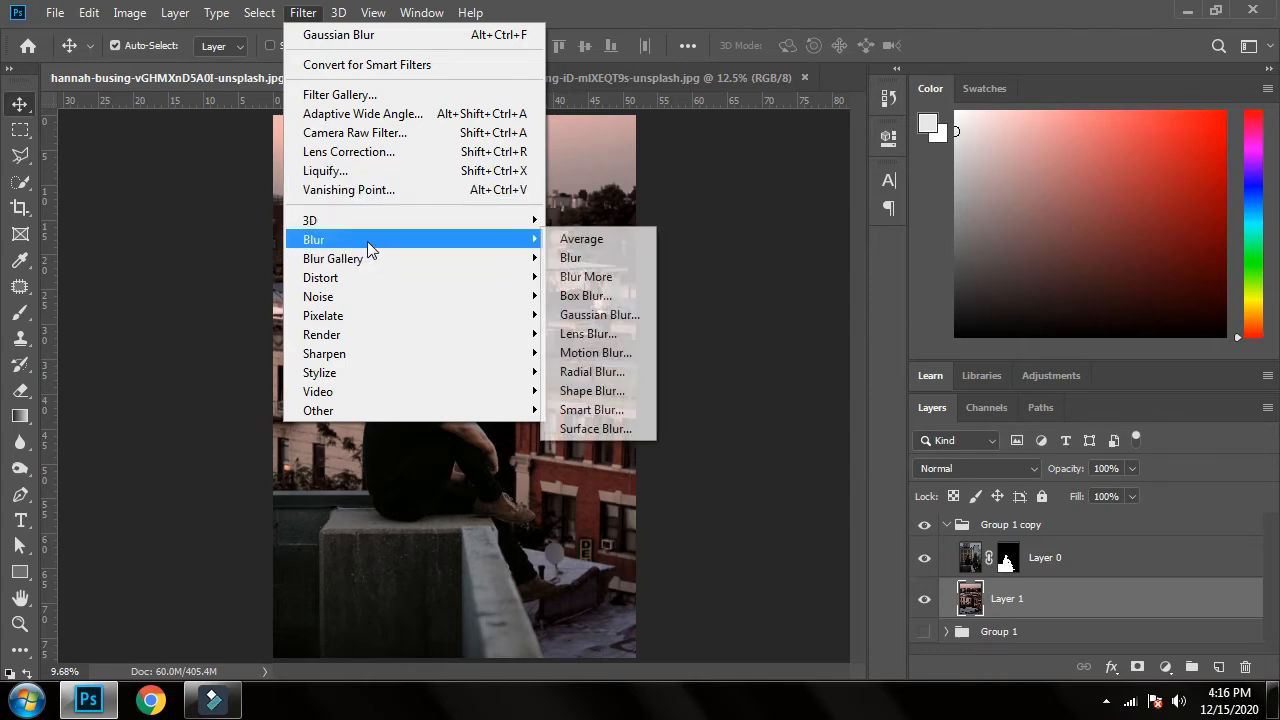
left_click(590, 315)
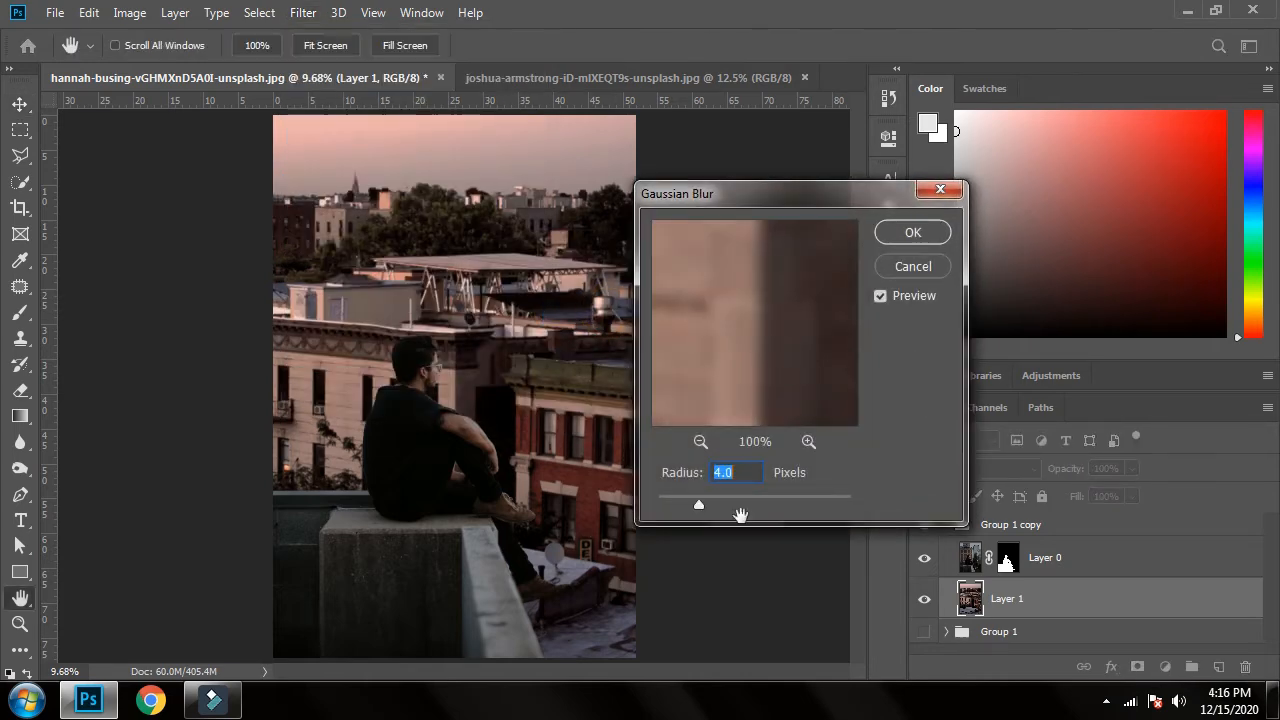
left_click(731, 505)
left_click_drag(731, 502, 759, 506)
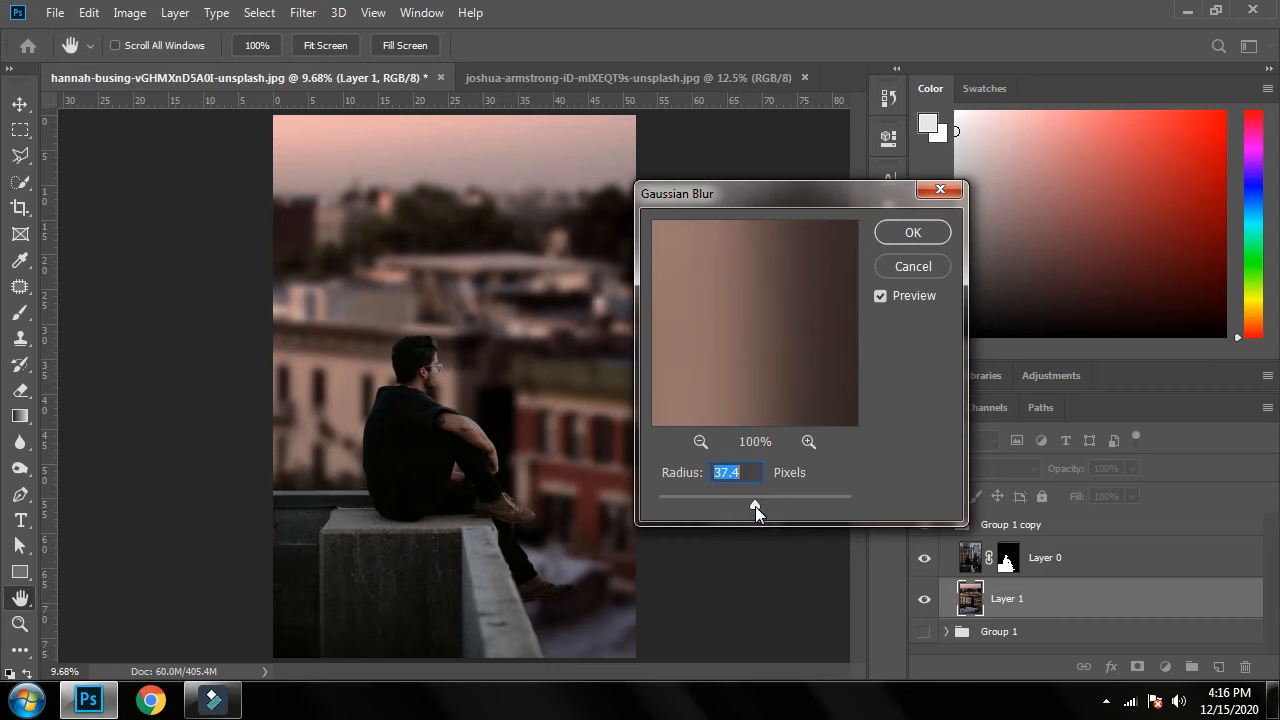
left_click_drag(749, 506, 745, 505)
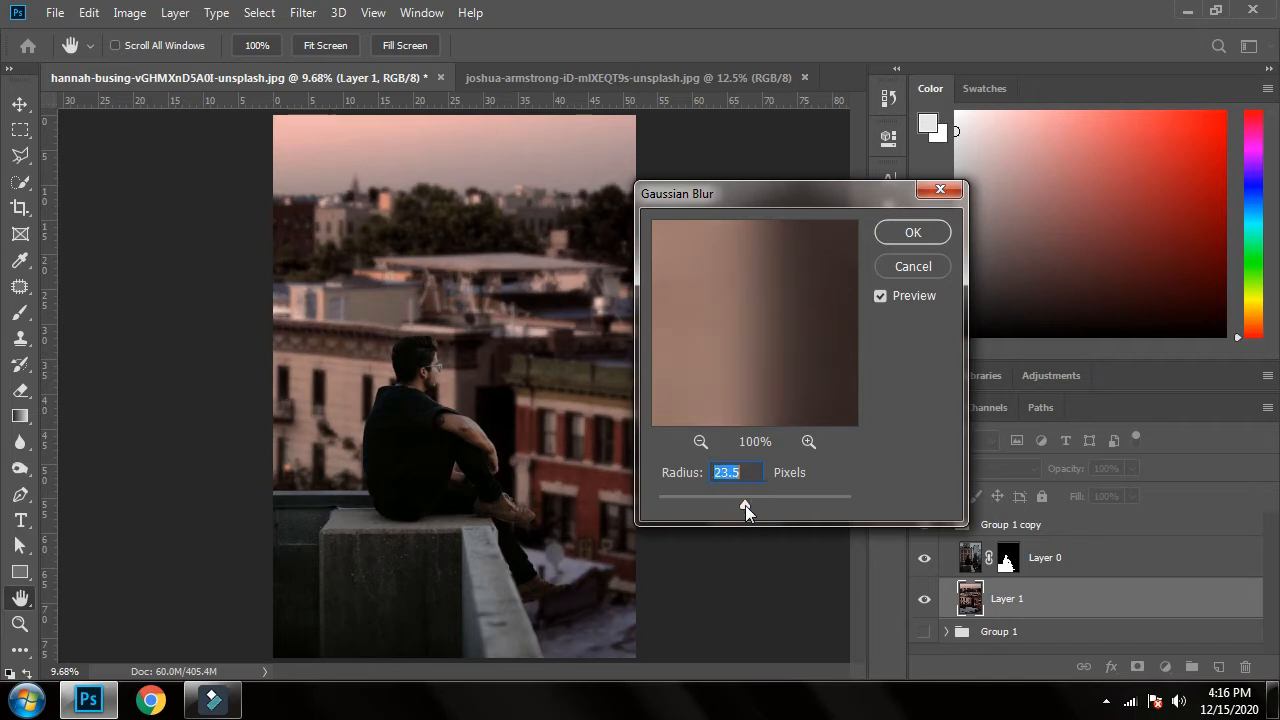
left_click(918, 232)
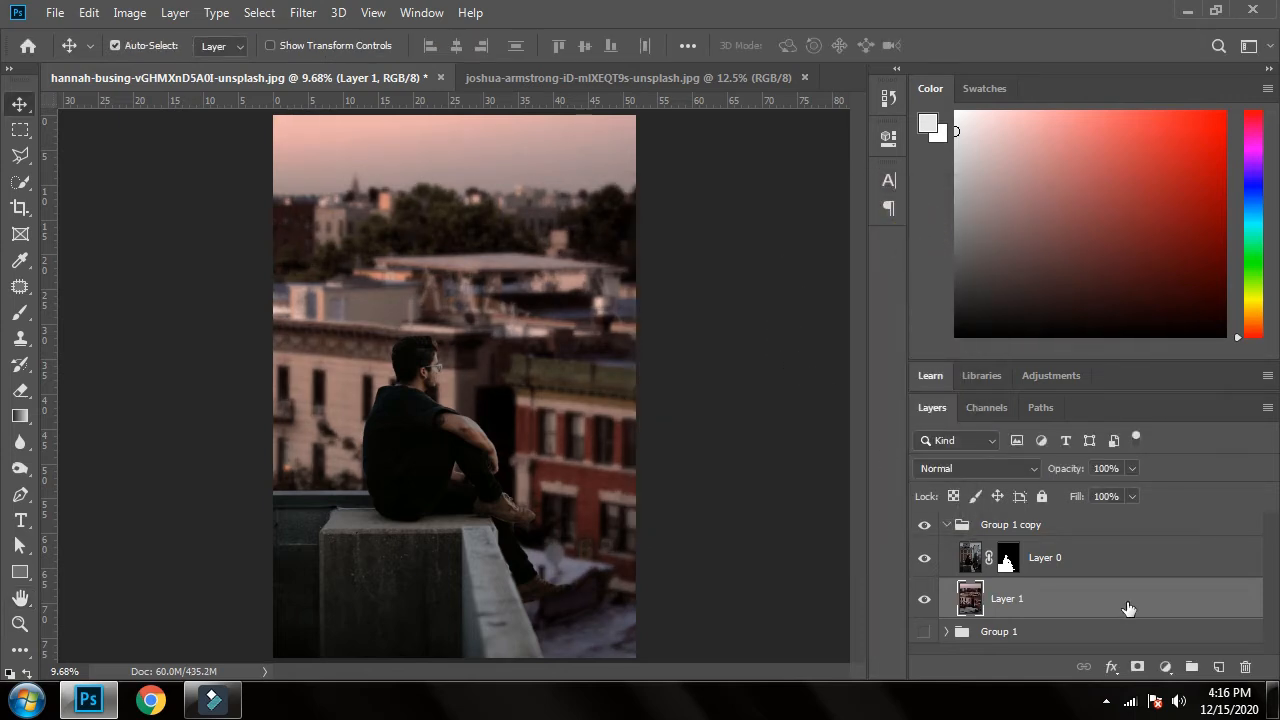
- Collapse the duplicated group and delete the hidden original group, Group 1
left_click(946, 526)
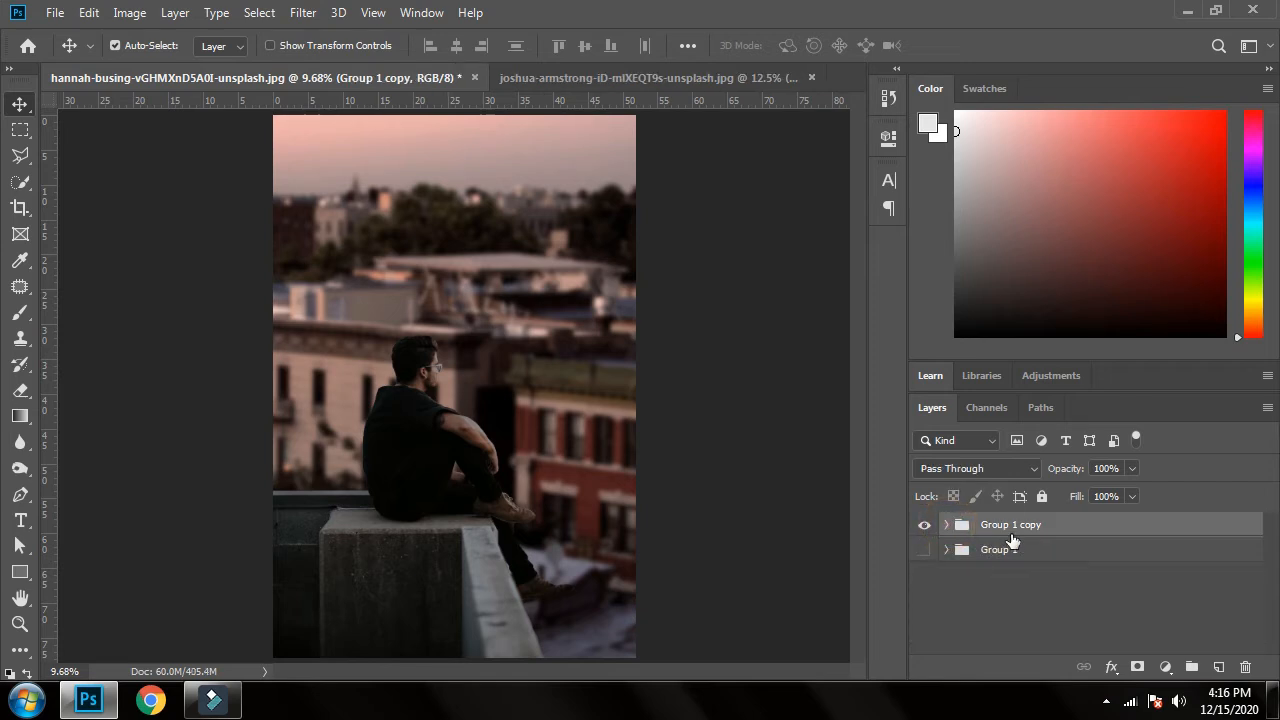
right_click(1035, 527)
left_click(990, 578)
left_click(1000, 552)
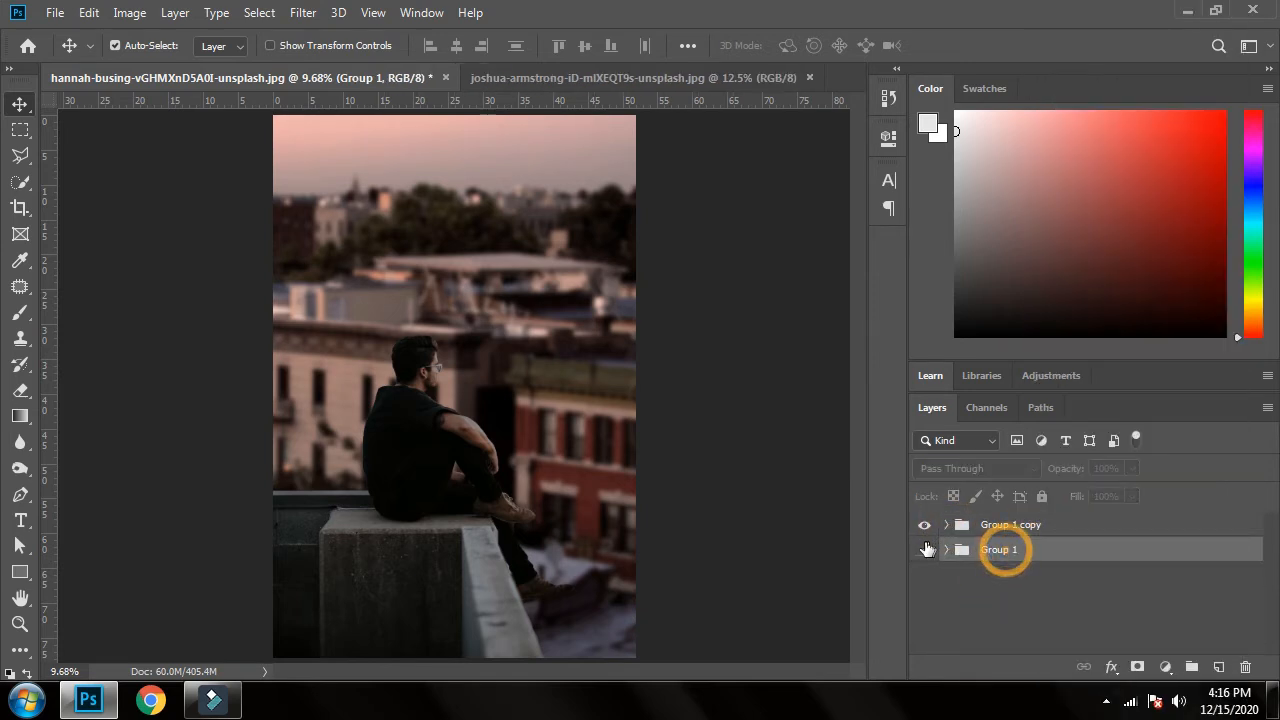
left_click(922, 549)
key("Delete")
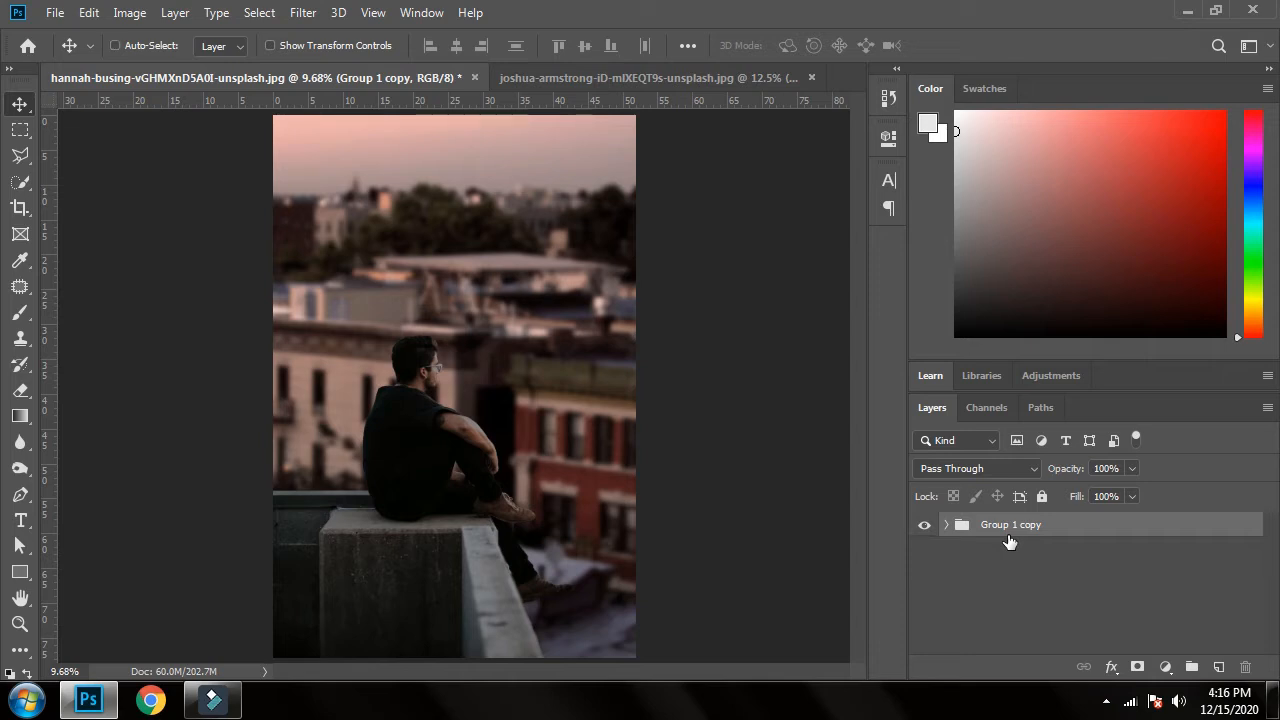
- Duplicate the blurred group with its source hidden, and turn the copy into a single rasterized layer through a smart object
key("ctrl+j")
left_click(923, 549)
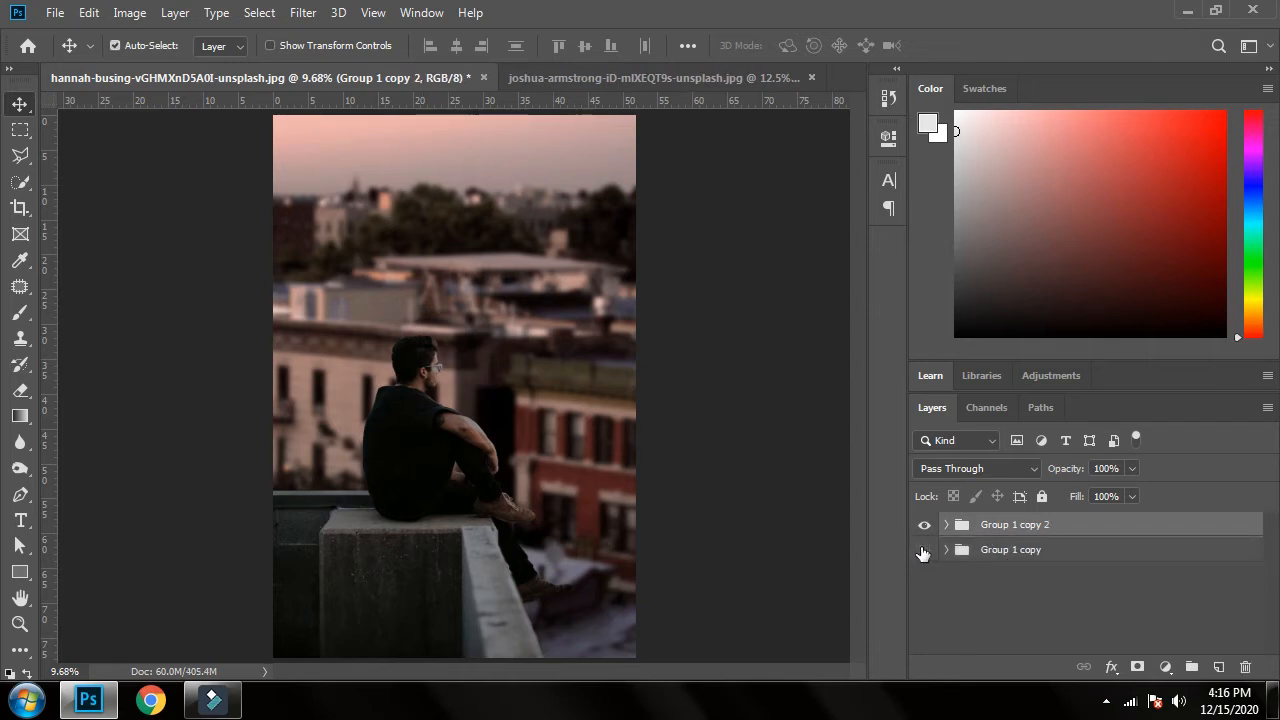
right_click(989, 527)
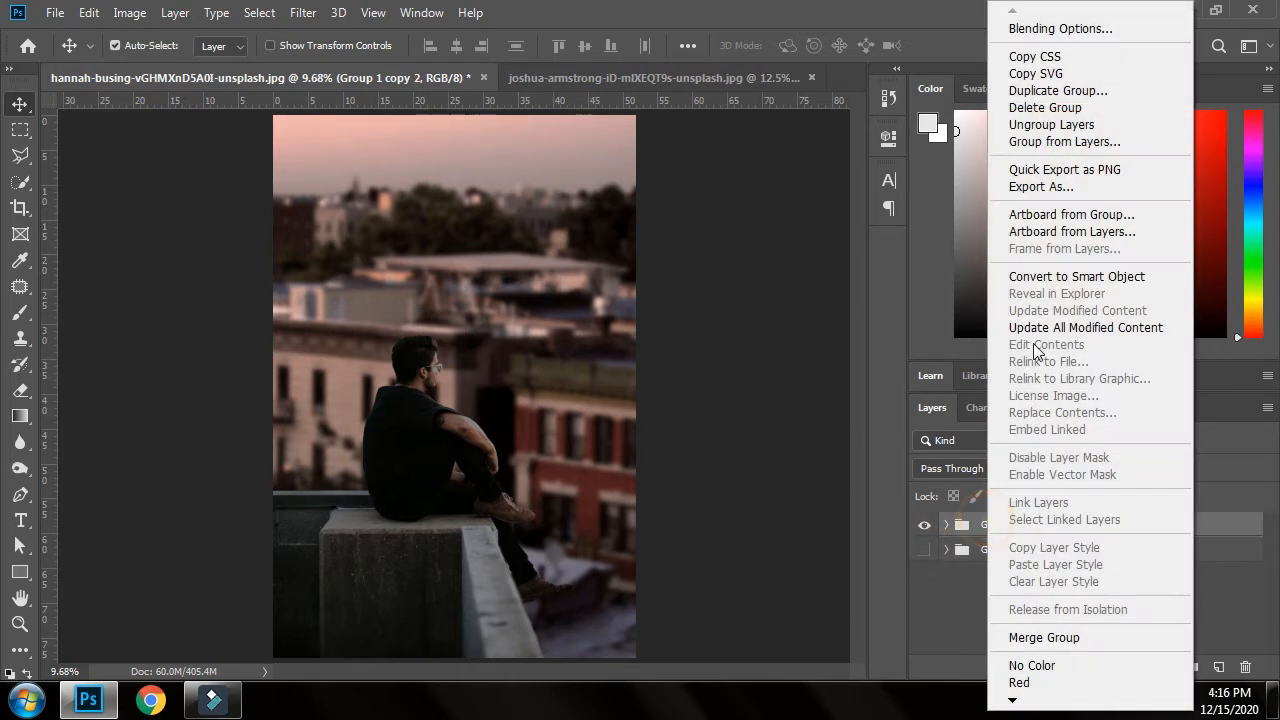
left_click(1048, 276)
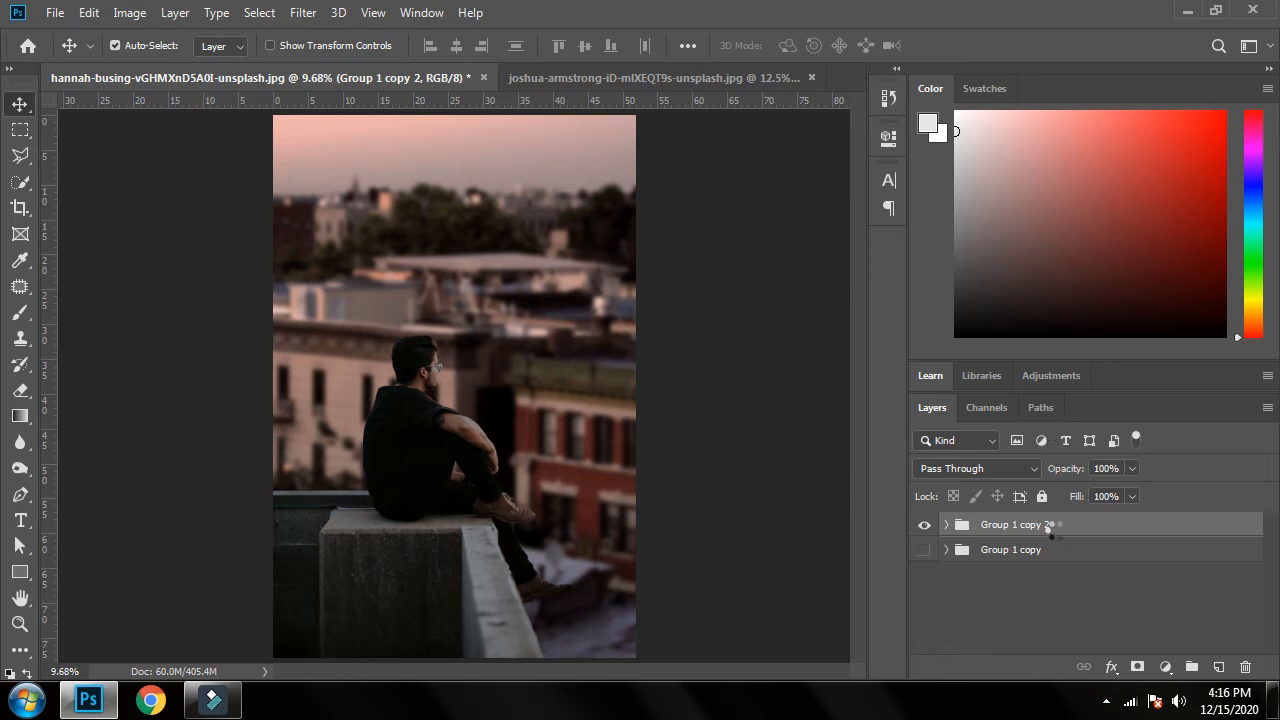
right_click(1057, 527)
left_click(955, 355)
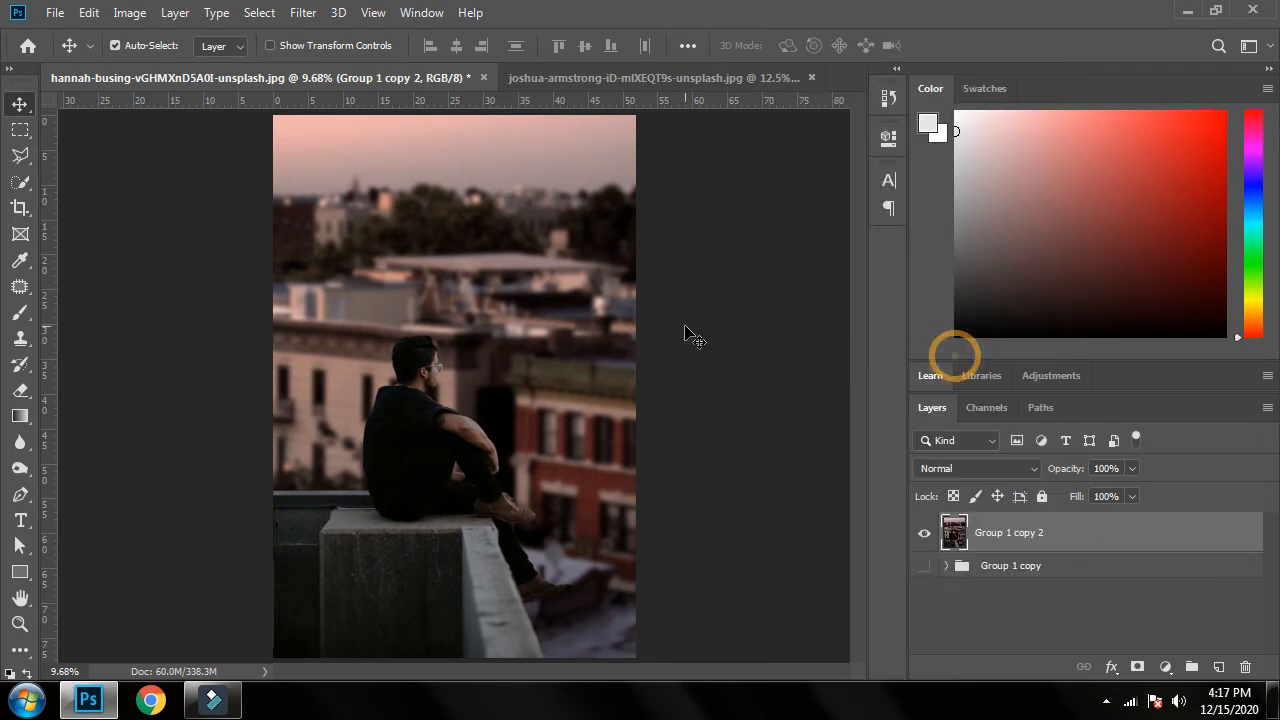
- Open the Camera Raw Filter on the merged layer and set temperature to -21 and tint to -9
left_click(303, 13)
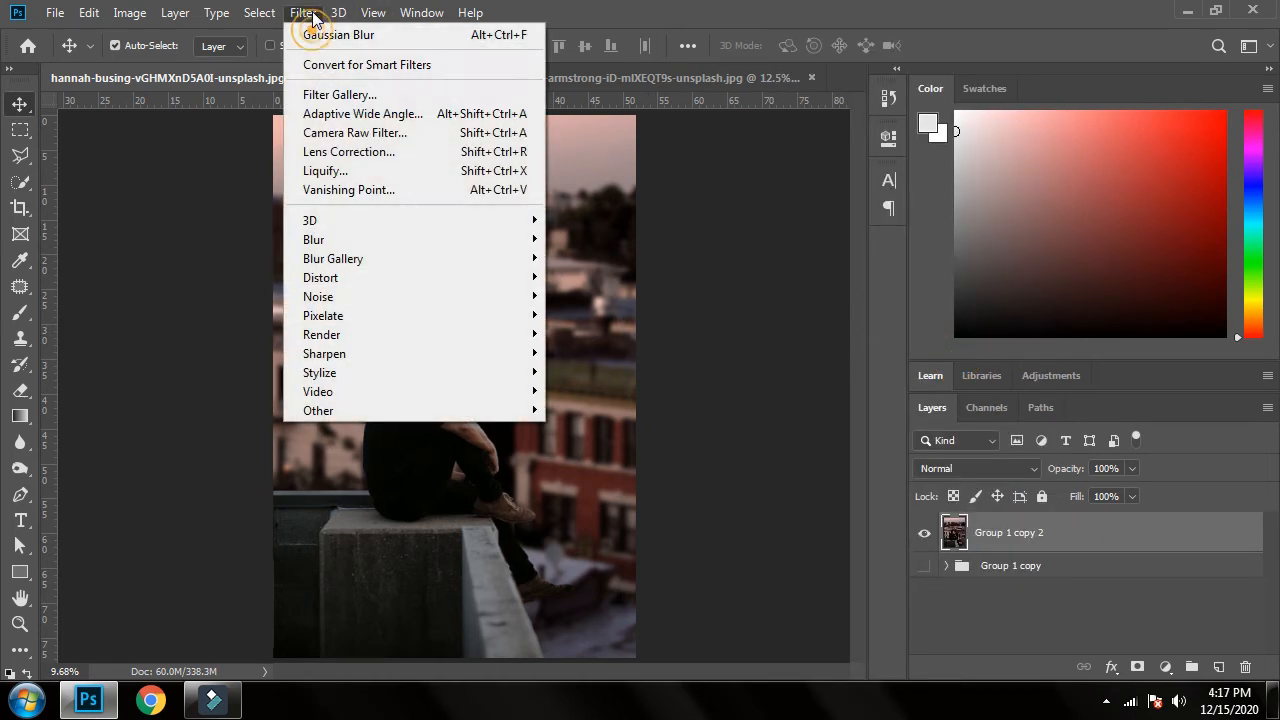
left_click(380, 132)
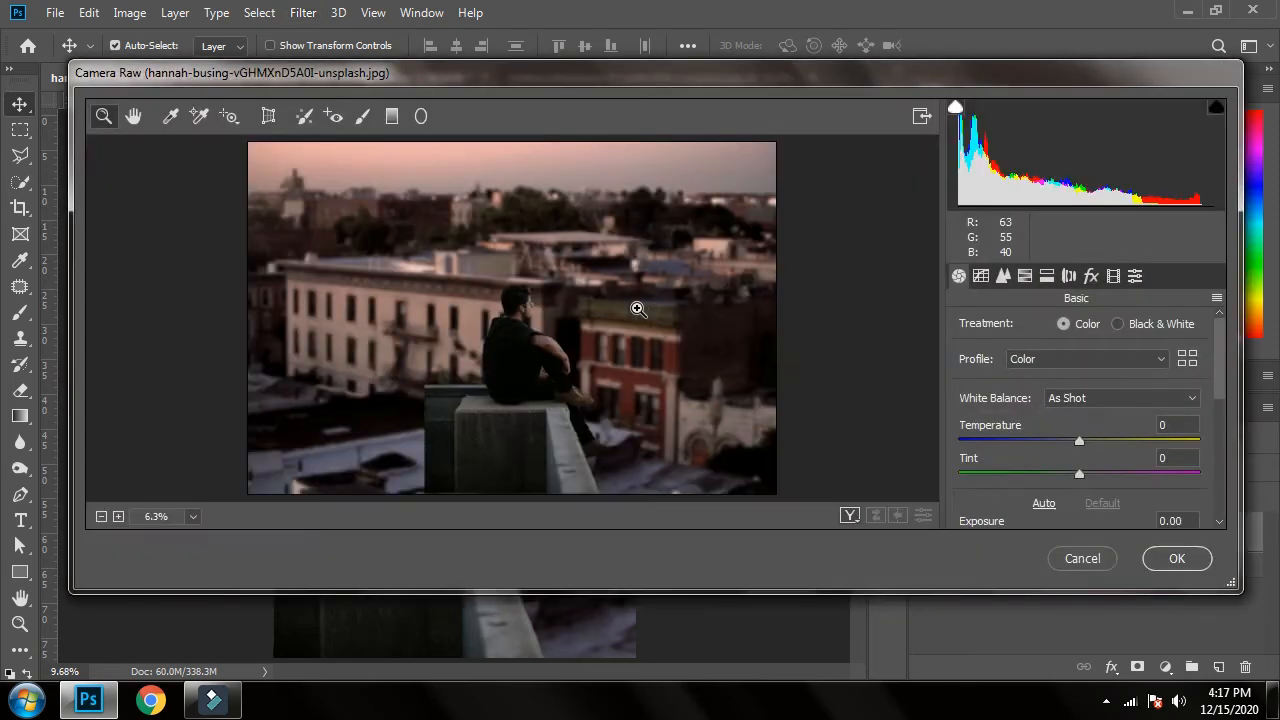
left_click_drag(1033, 446, 1076, 478)
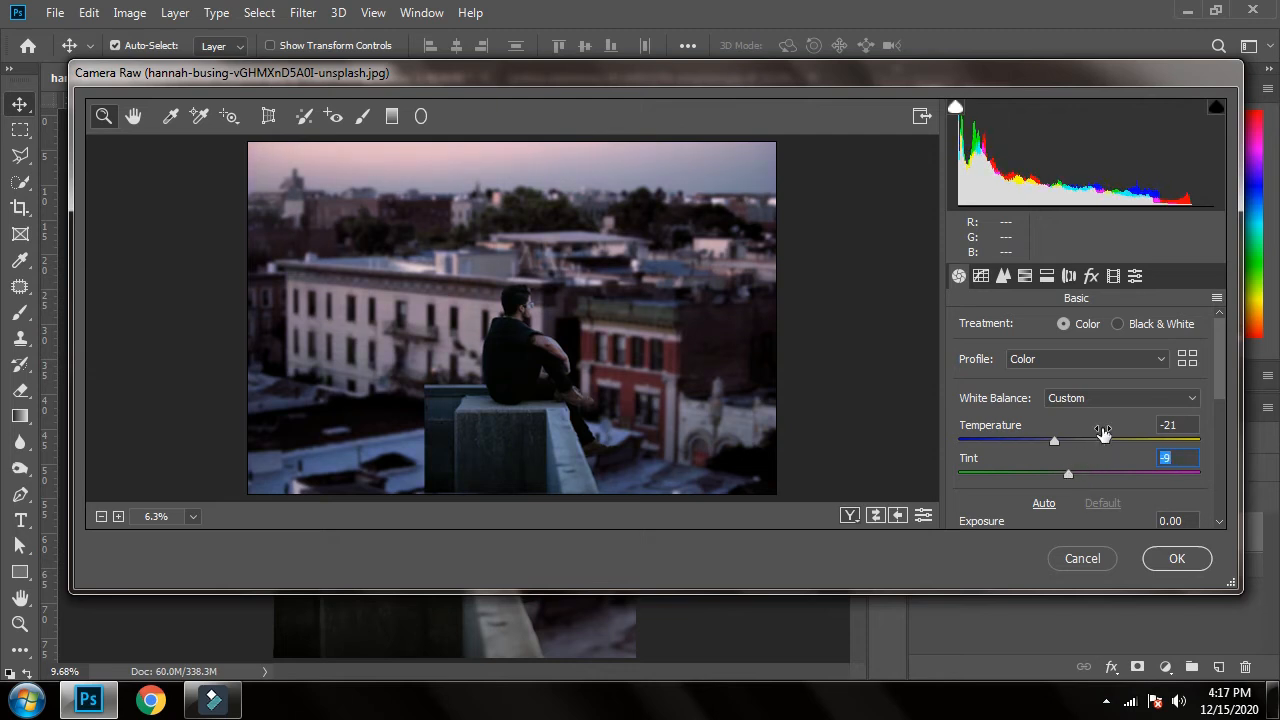
- Set exposure to +1.40, contrast to +30, highlights to -98, shadows to -34, whites to +31 and blacks to +30
scroll(1100, 428, "down", 2)
left_click_drag(1079, 446, 1114, 474)
scroll(1100, 450, "down", 3)
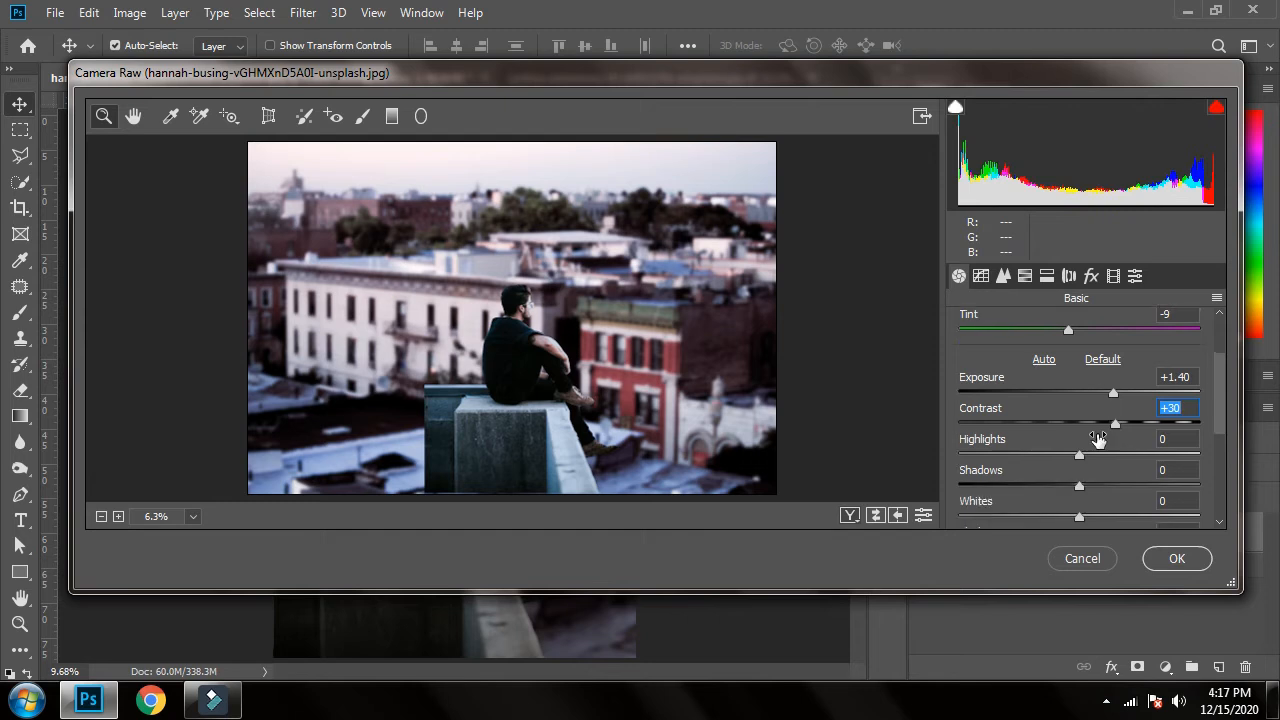
left_click_drag(1079, 408, 964, 397)
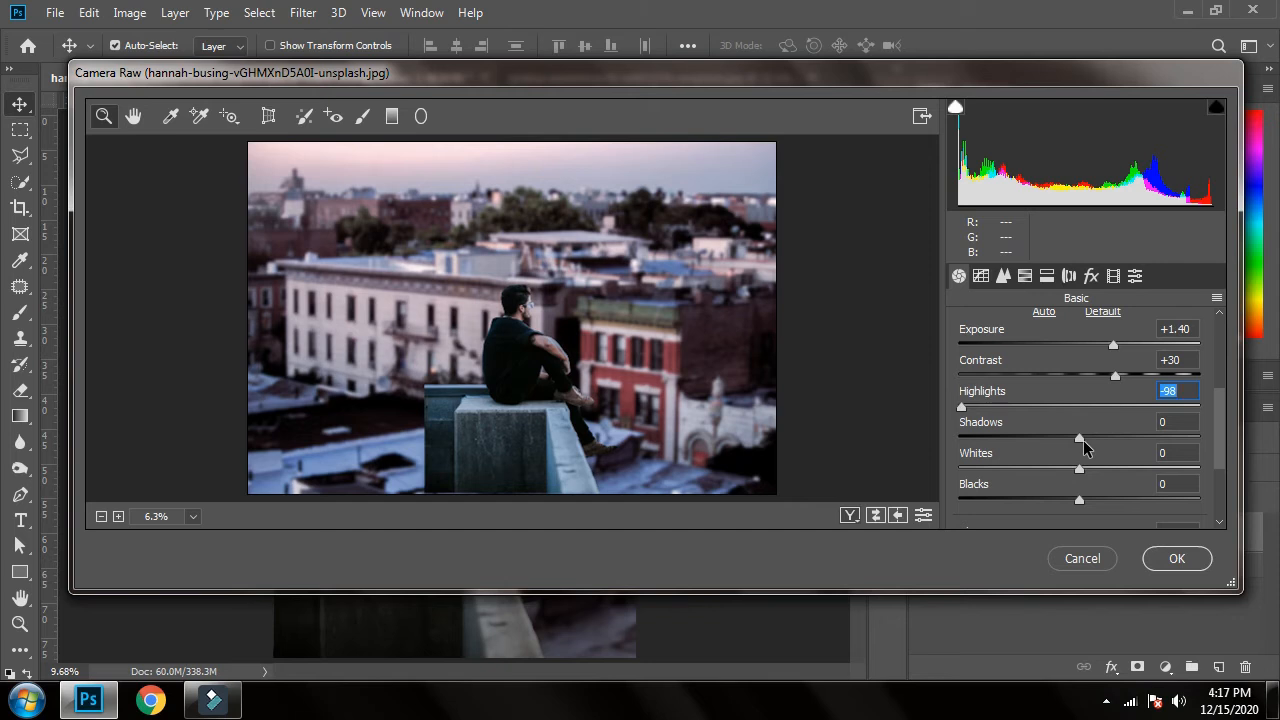
left_click_drag(1083, 450, 1117, 505)
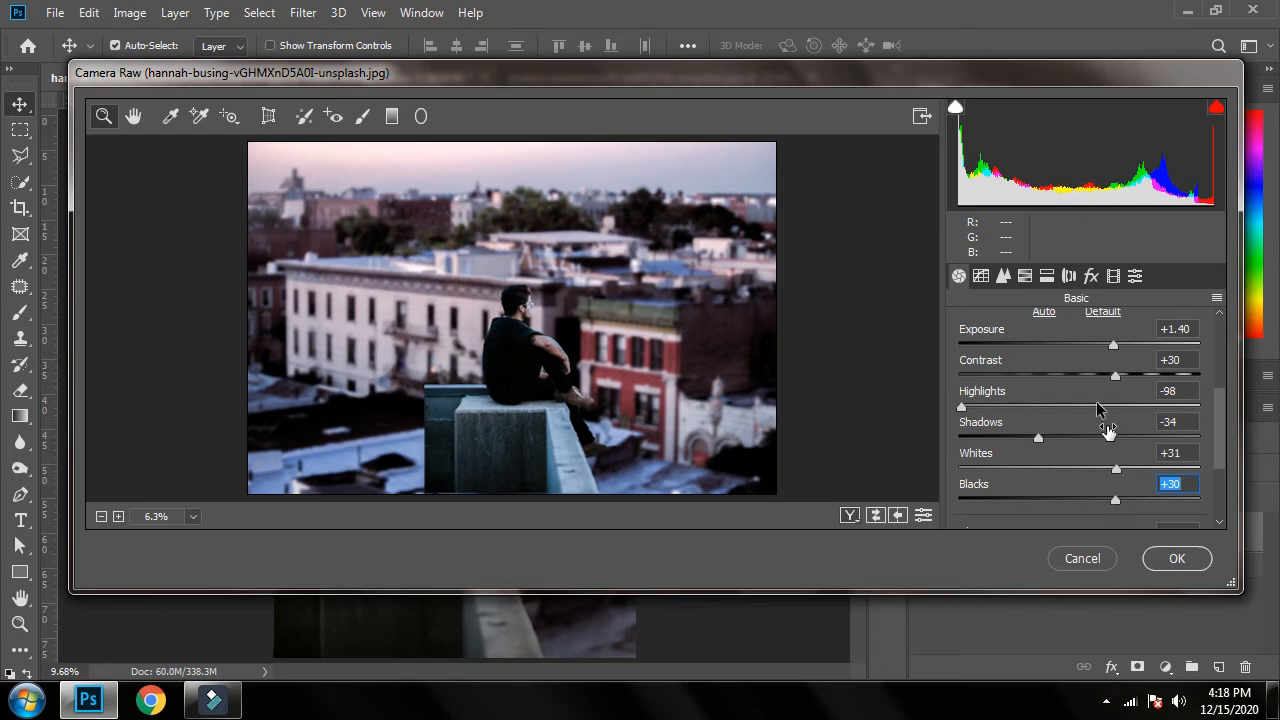
- Set clarity to +5, dehaze to +5, vibrance to +18 and saturation to +36, and apply the Camera Raw Filter
scroll(1094, 405, "down", 2)
mouse_move(1084, 453)
left_mouse_down()
mouse_move(1197, 455)
mouse_move(1092, 453)
left_mouse_up()
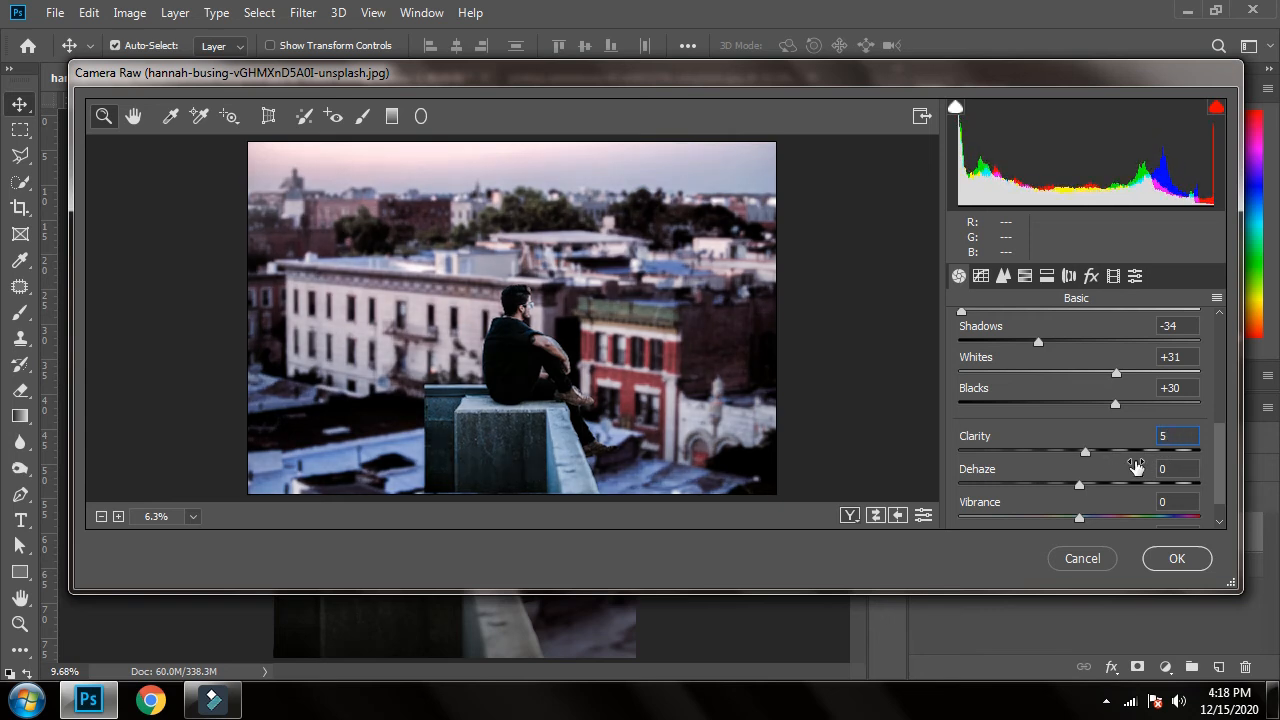
left_click(1086, 486)
type("5")
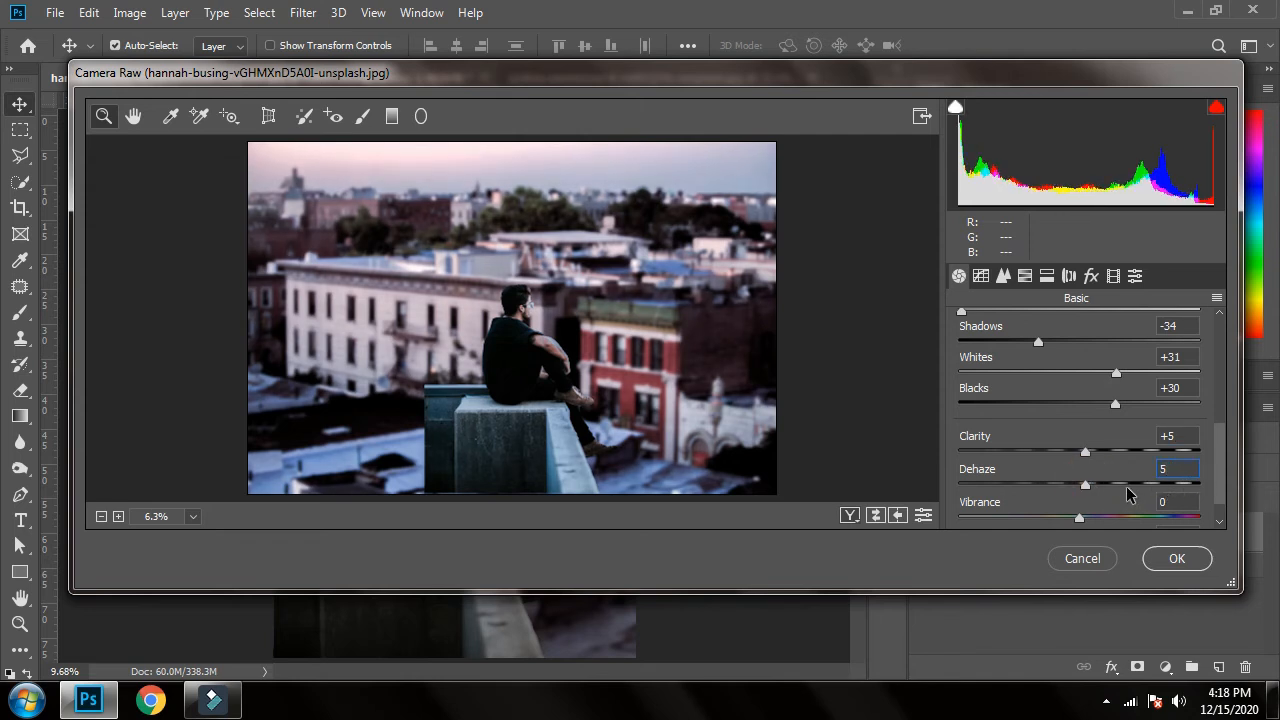
left_click_drag(1078, 519, 1123, 511)
scroll(1127, 468, "down", 1)
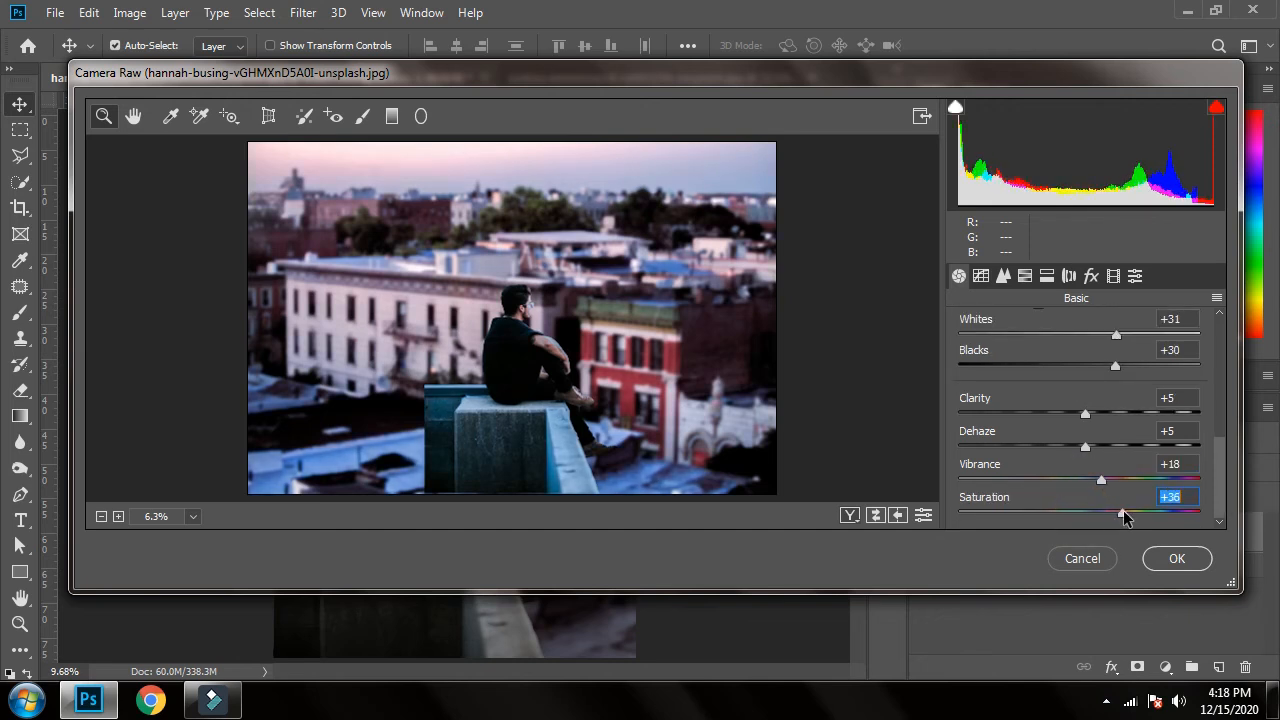
left_click(1176, 558)
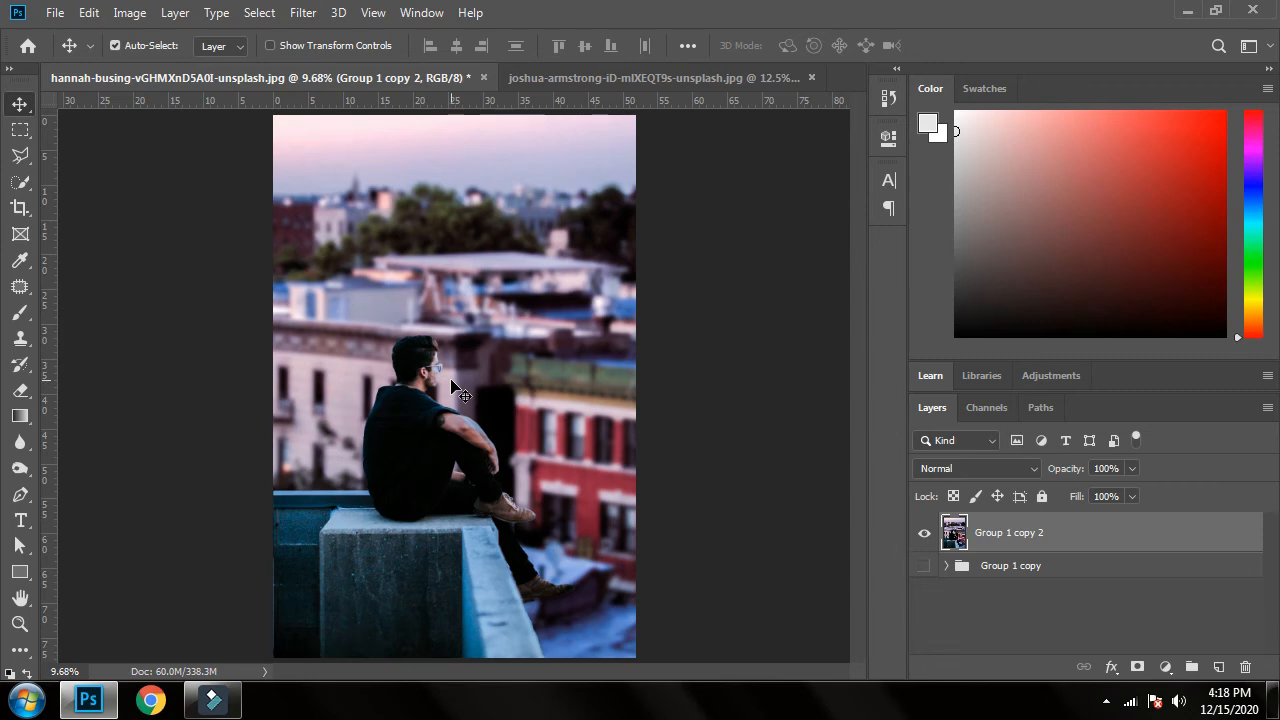
- Apply a Brightness/Contrast adjustment to the merged layer with brightness 35 and contrast 28
left_click(126, 14)
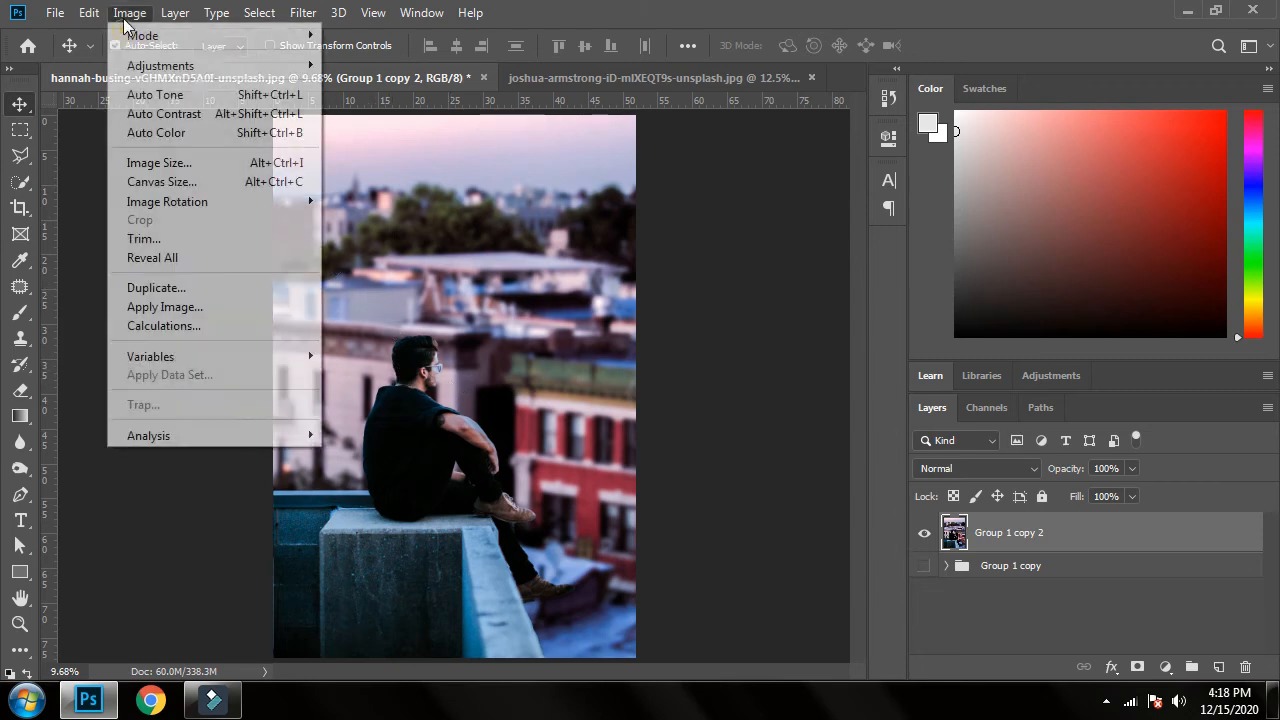
mouse_move(210, 65)
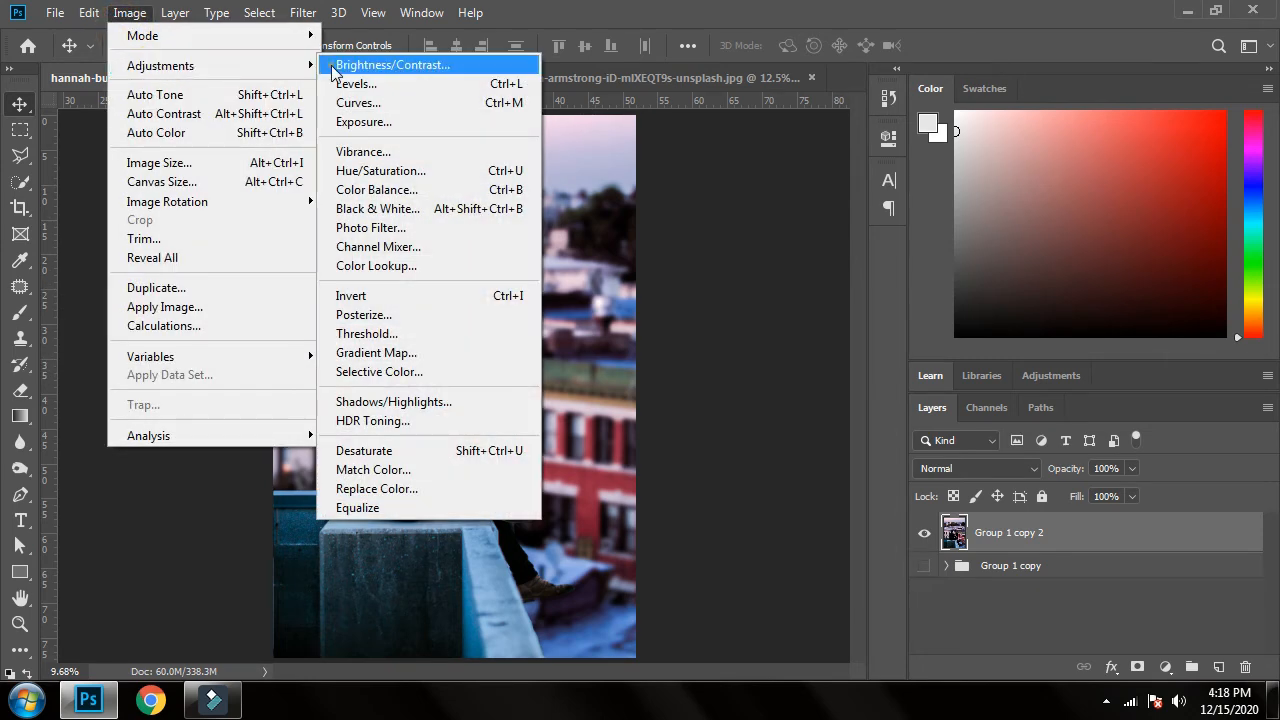
left_click(390, 65)
mouse_move(867, 347)
left_mouse_down()
mouse_move(856, 346)
mouse_move(873, 346)
left_mouse_up()
left_click_drag(867, 399, 875, 397)
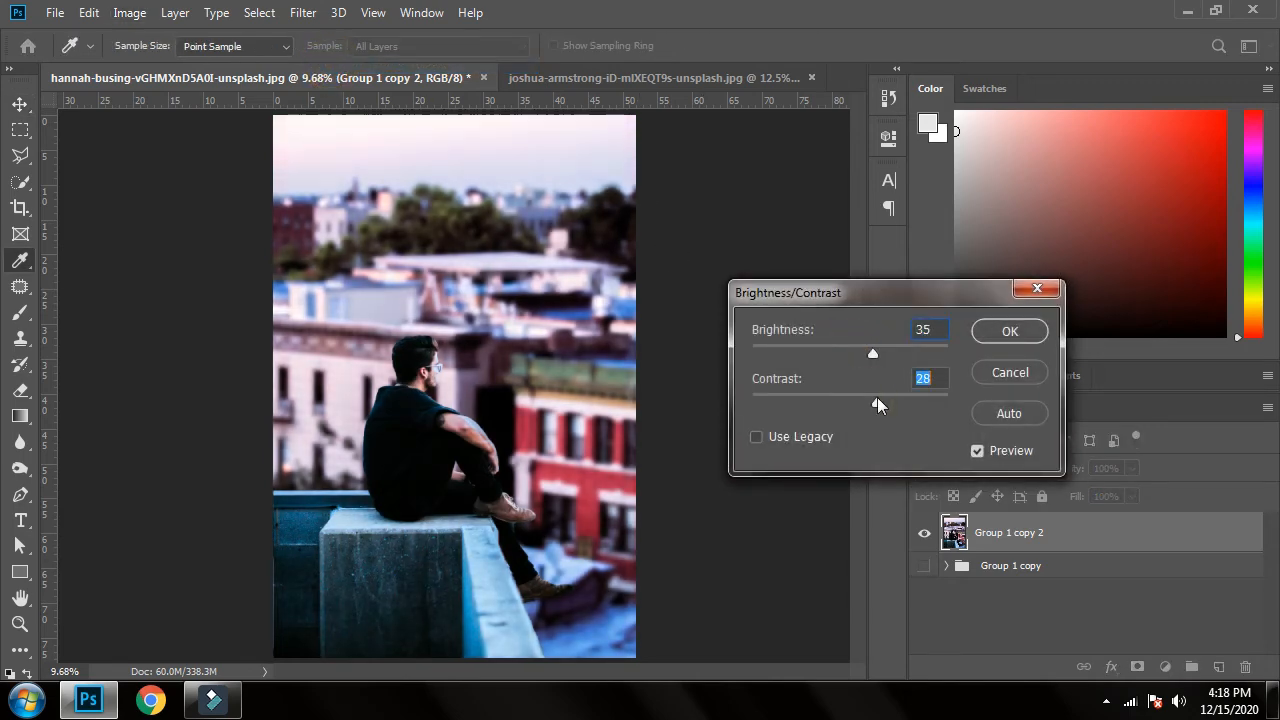
left_click(1010, 331)
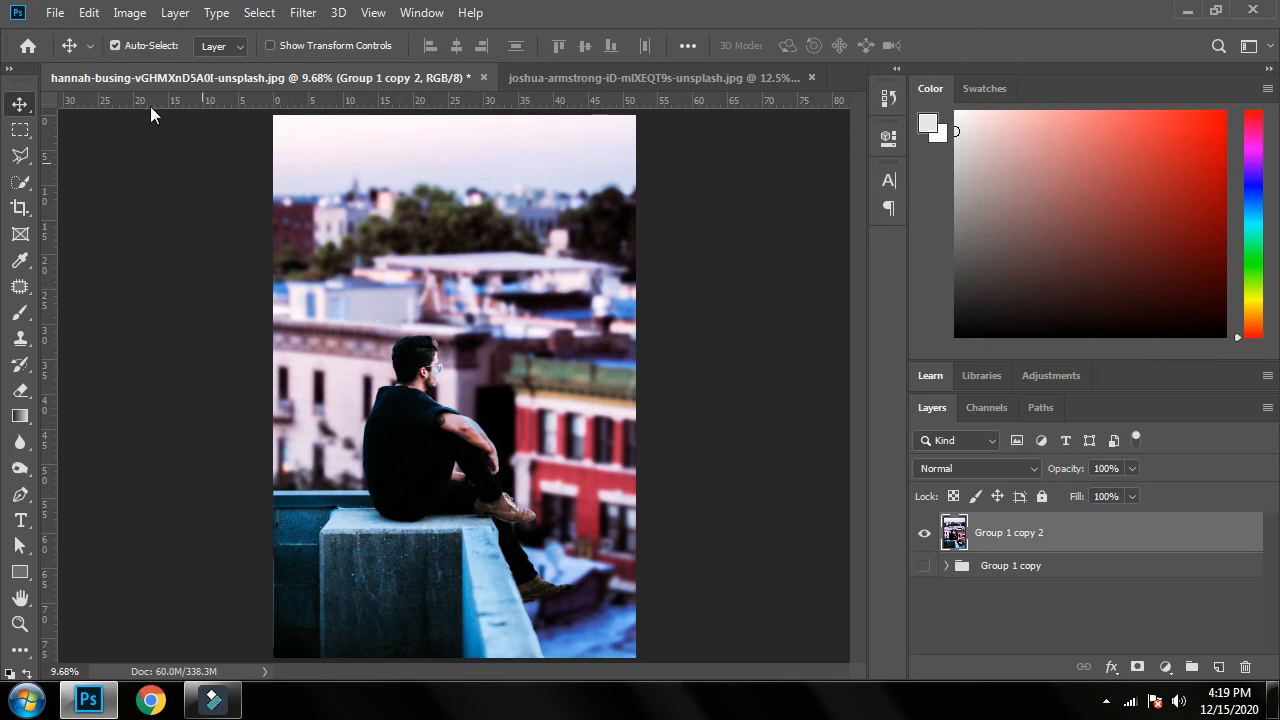
- Bring the original unedited photo in as a layer above the finished composite in 1.psd
left_click(55, 14)
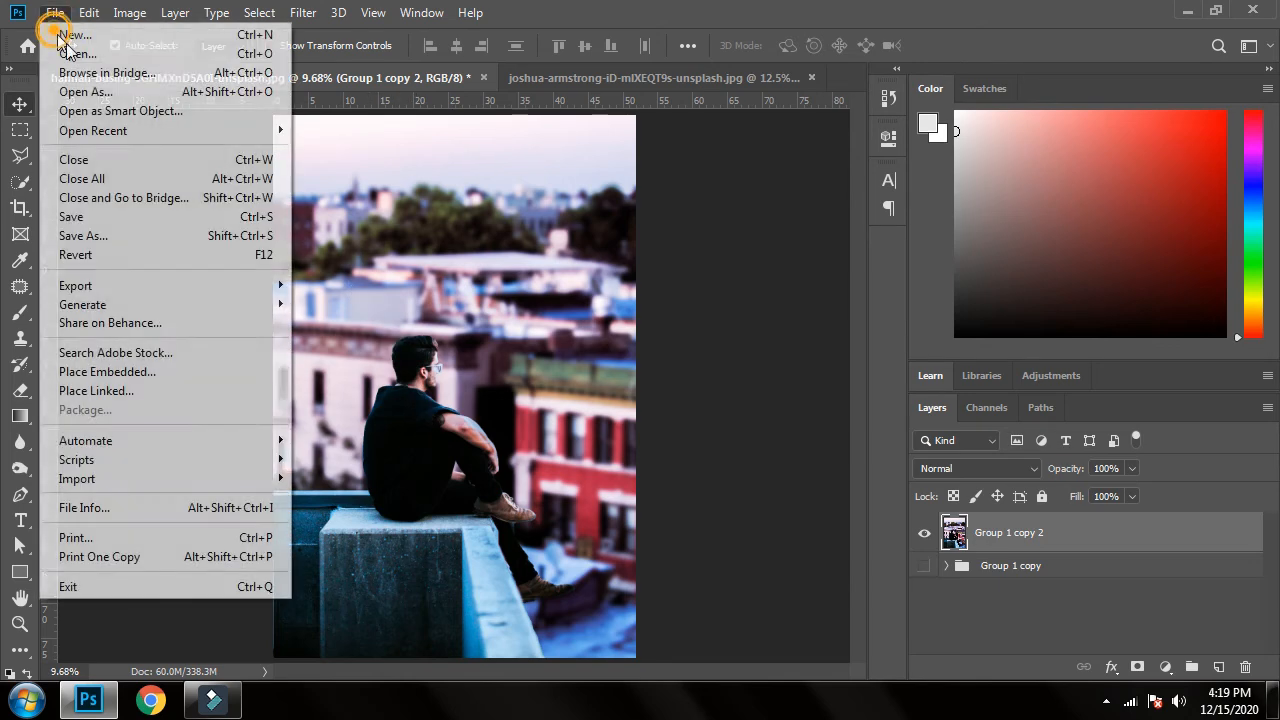
left_click(70, 50)
double_click(203, 153)
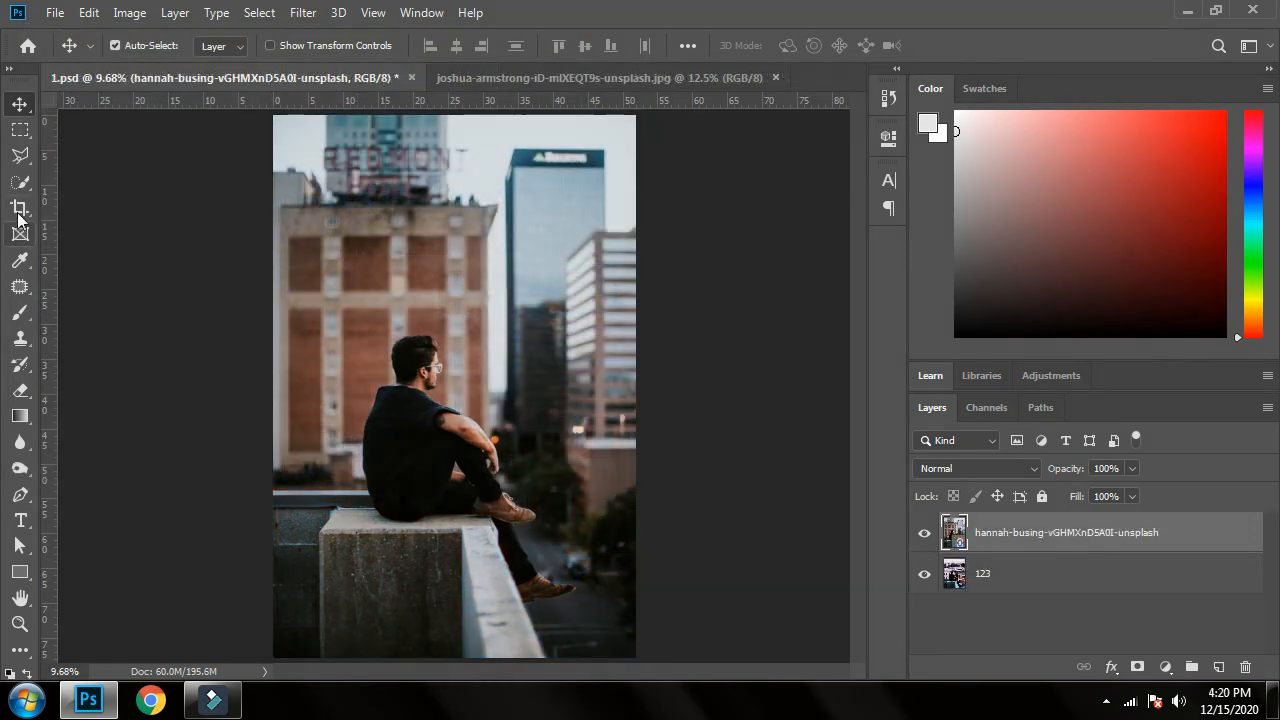
- Extend the canvas leftward to about twice its width and move the original photo beside the edited composite
left_click(20, 207)
left_click_drag(265, 388, 90, 369)
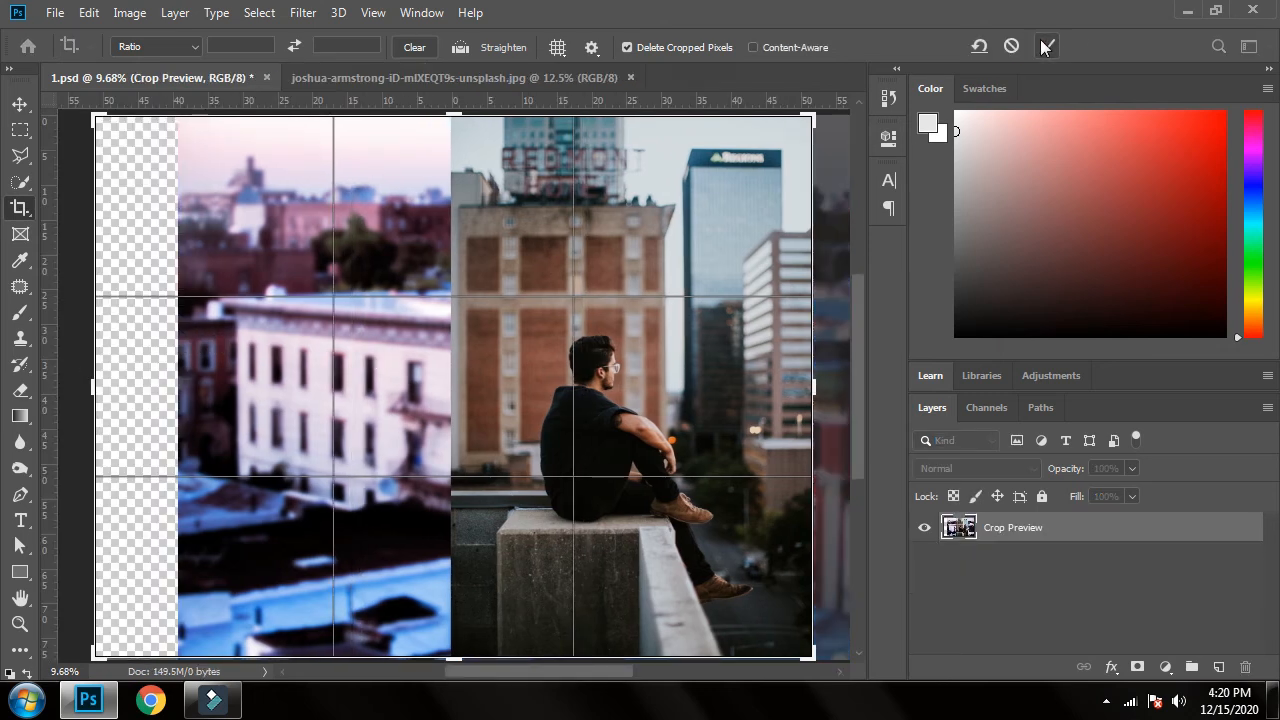
left_click(1046, 45)
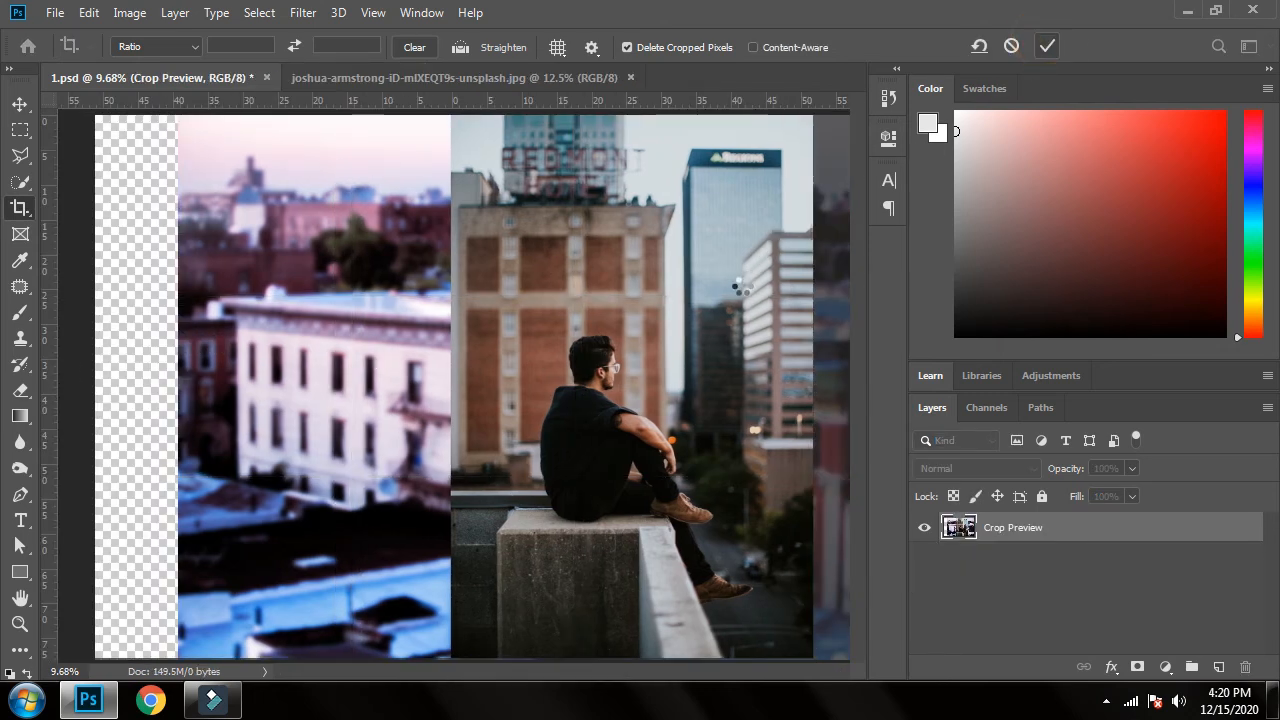
key("v")
left_click_drag(751, 294, 384, 290)
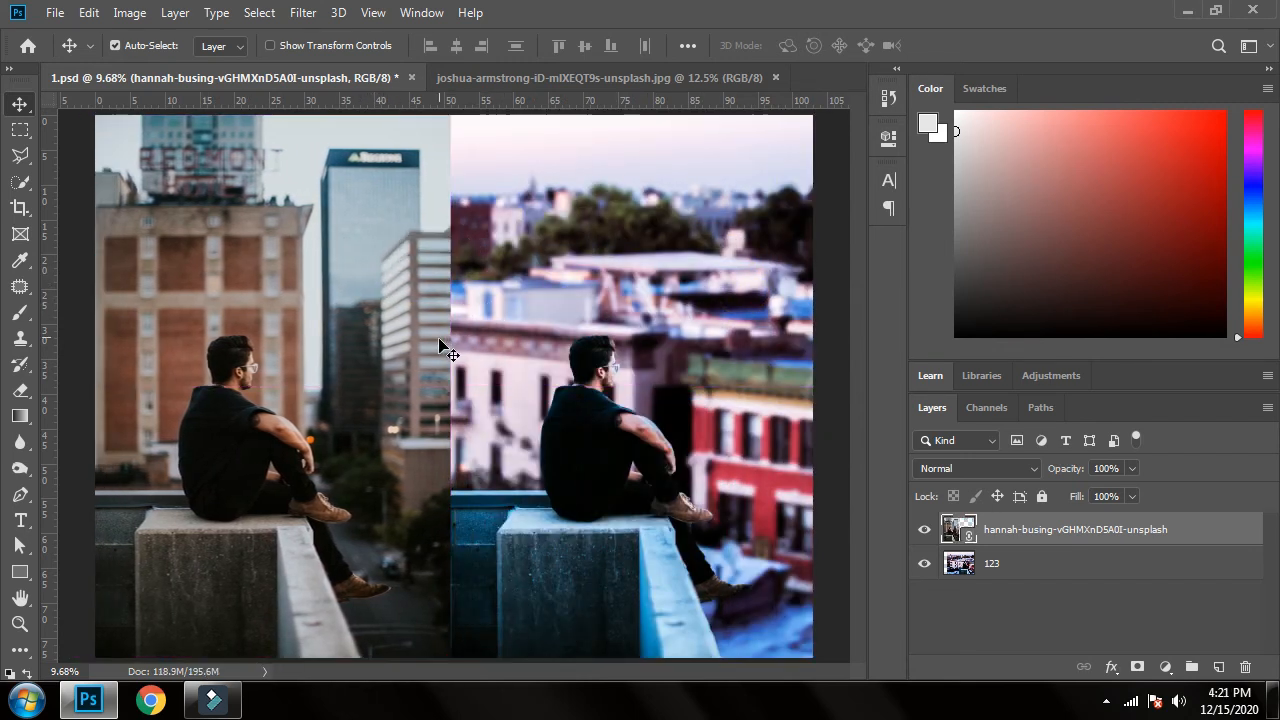